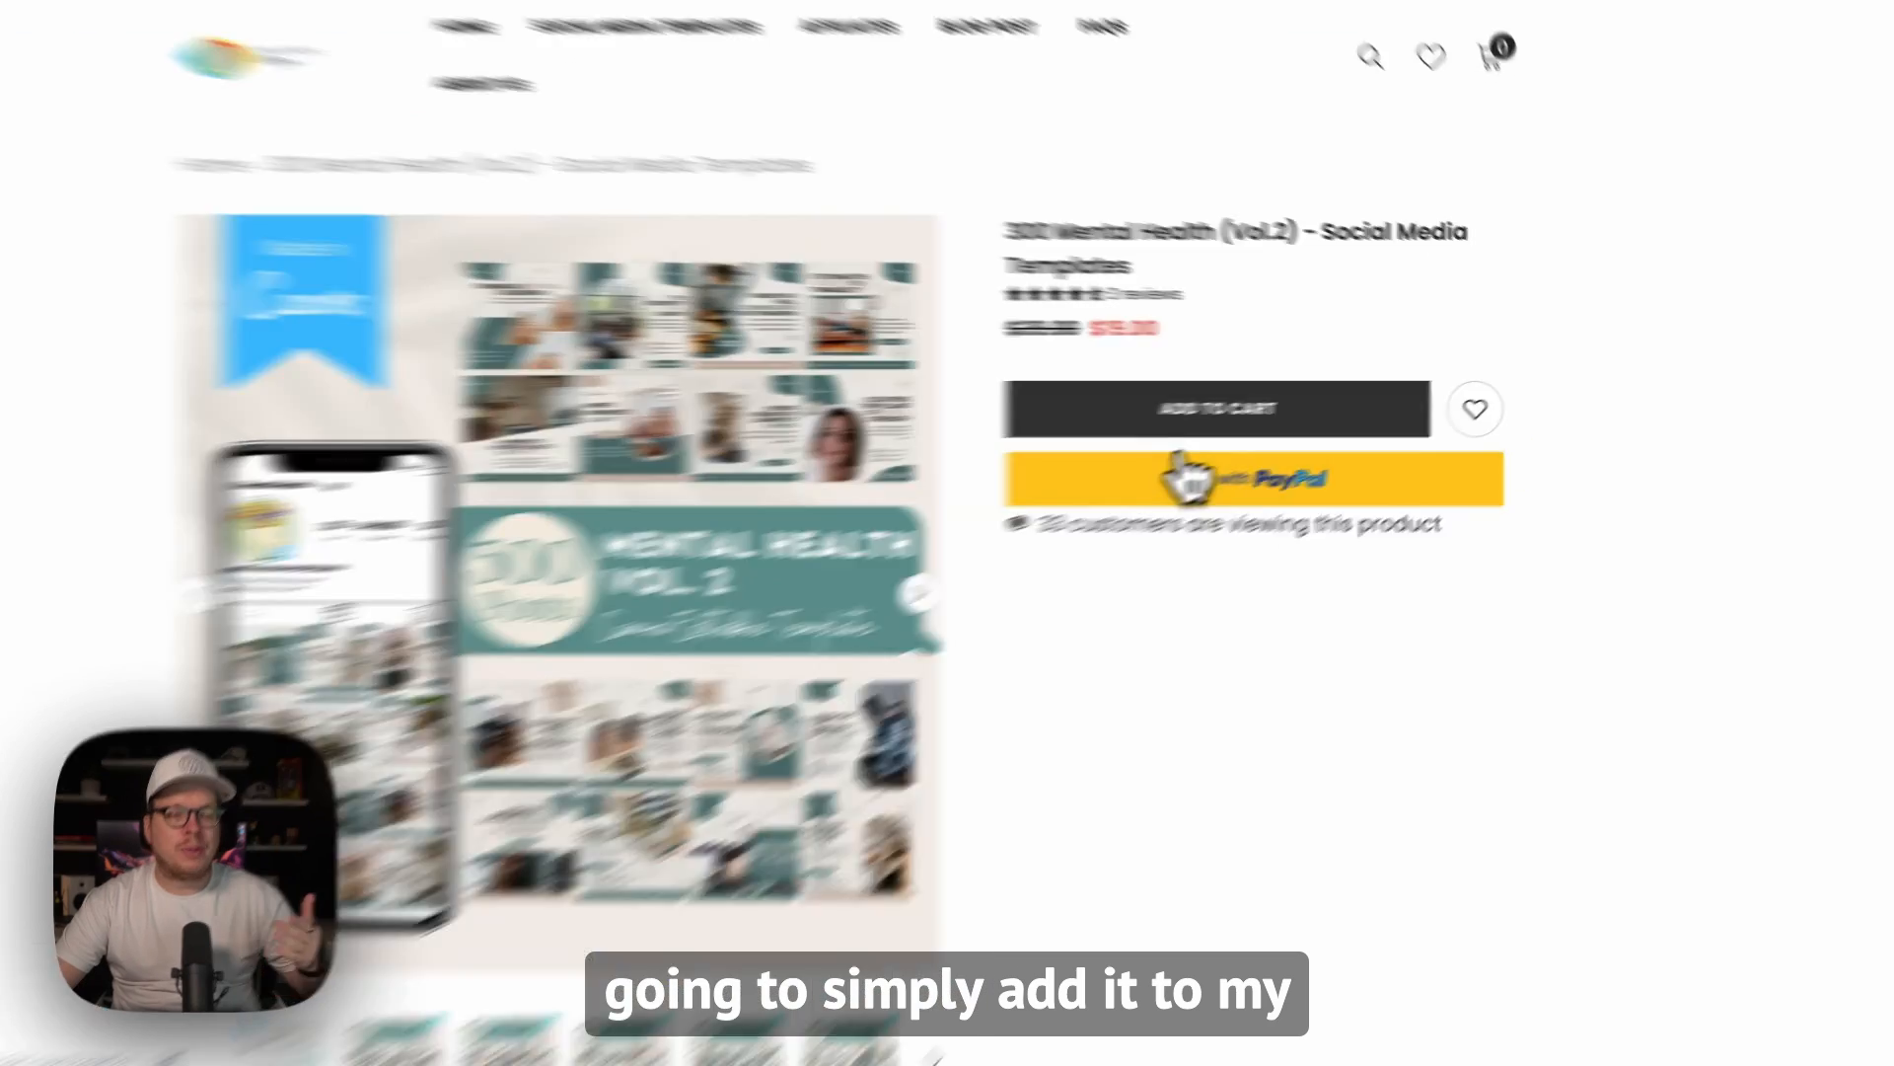
Step: Add the 300 Mental Health (Vol.2) - Social Media Templates to the cart and proceed to checkout
click(1263, 415)
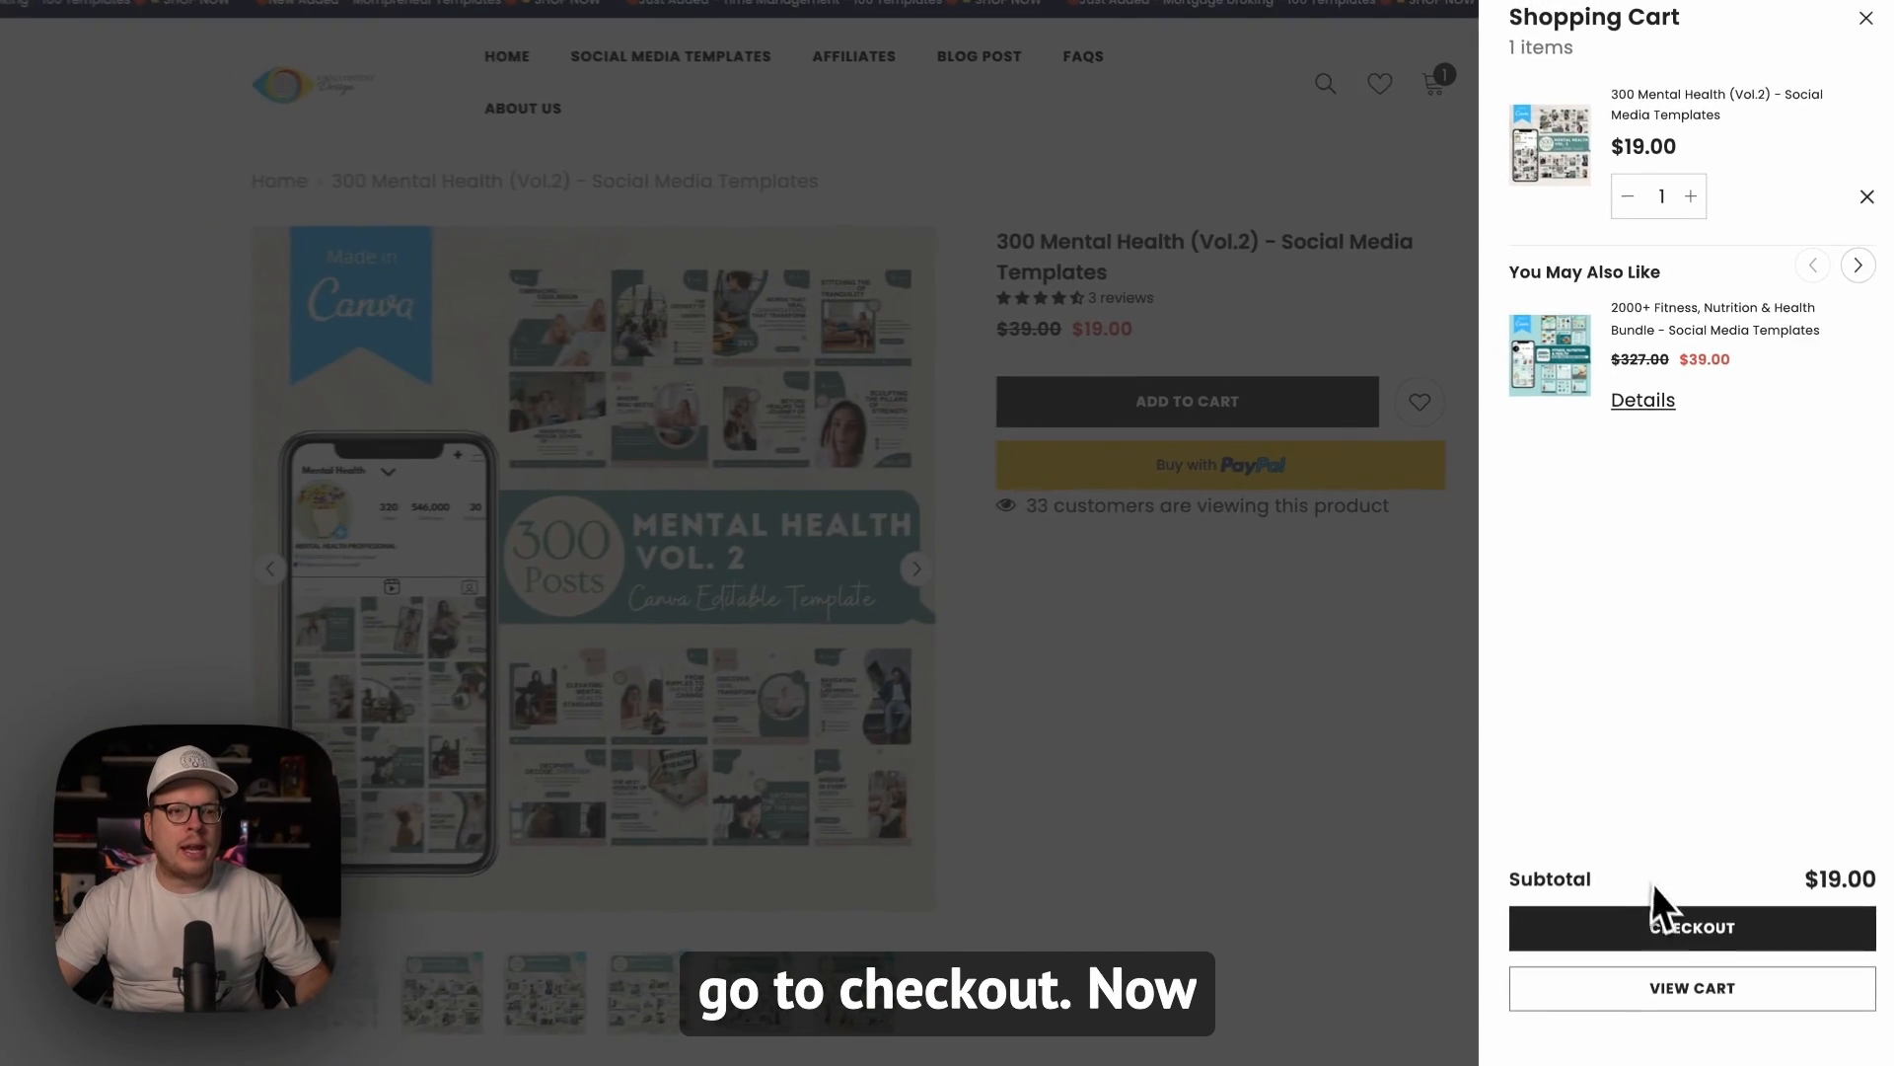
click(1687, 932)
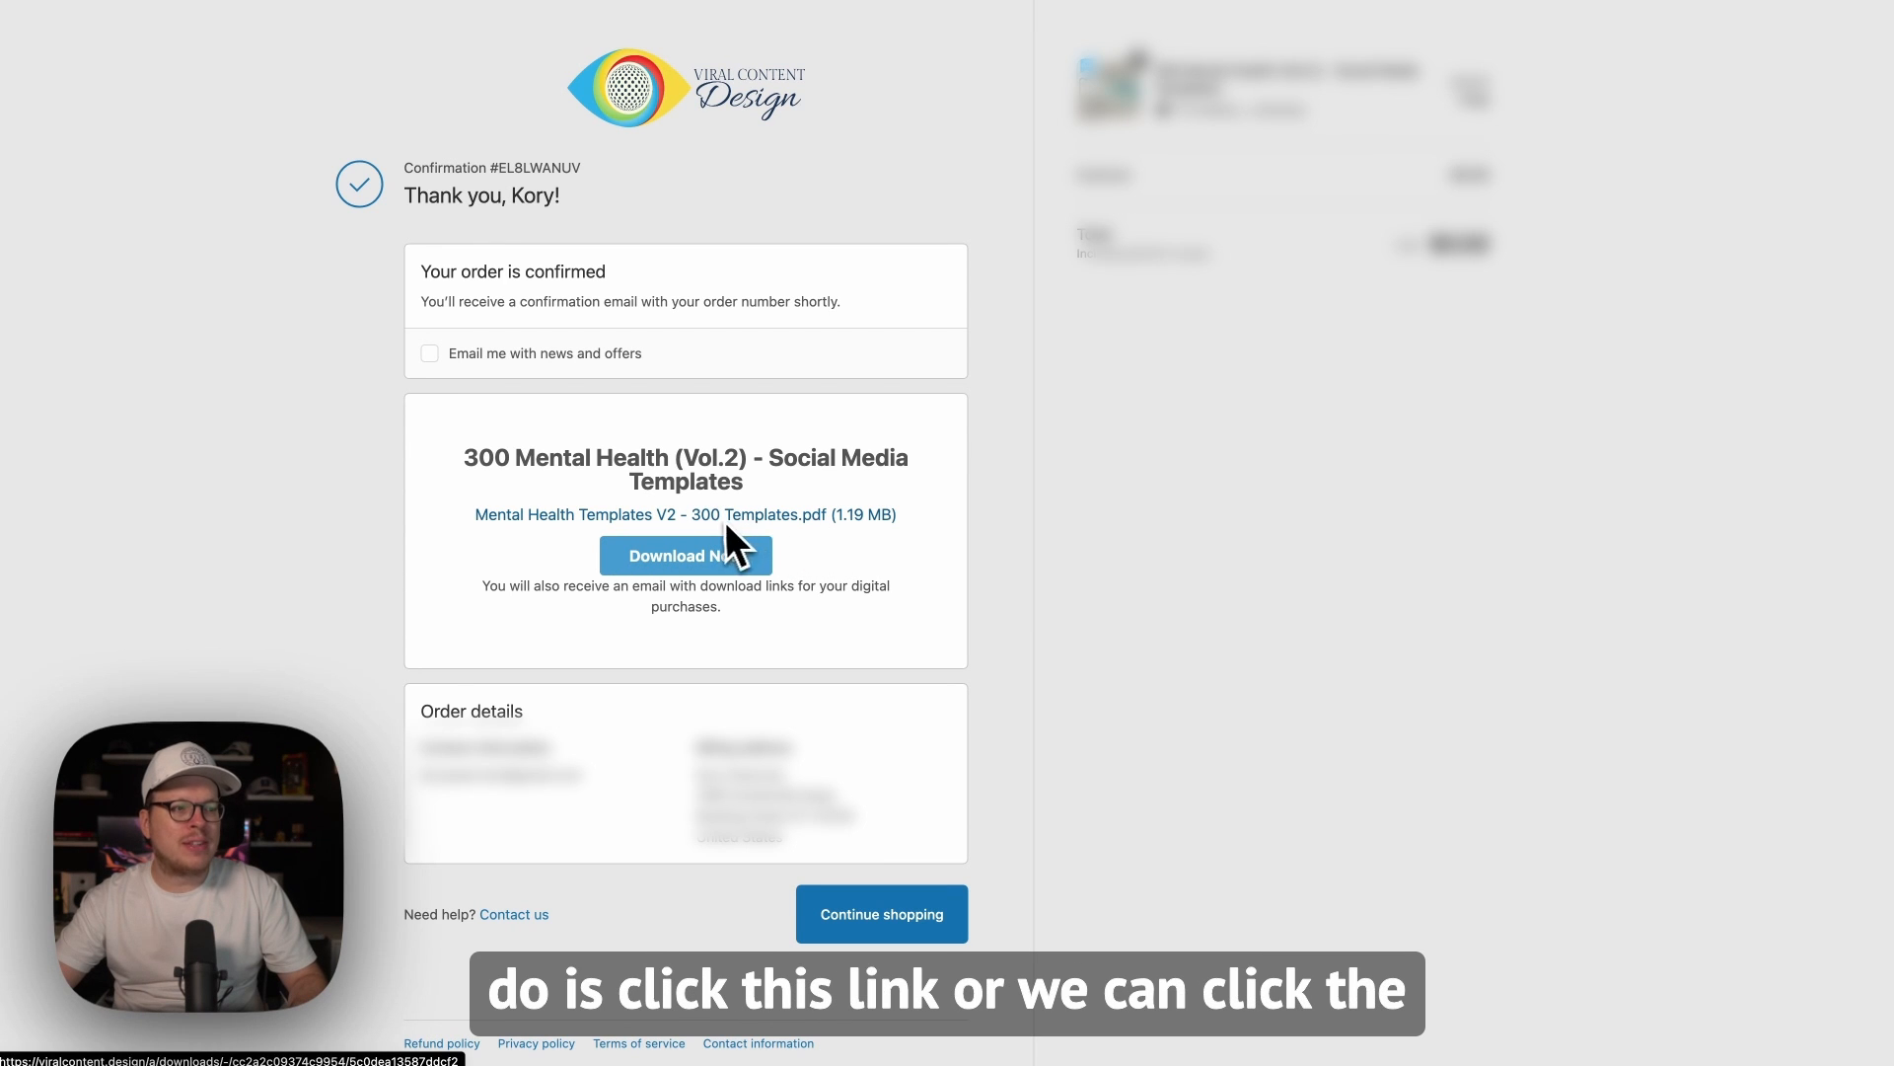
Step: Download the purchased Mental Health Templates V2 - 300 Templates PDF from the order confirmation and open it
click(728, 570)
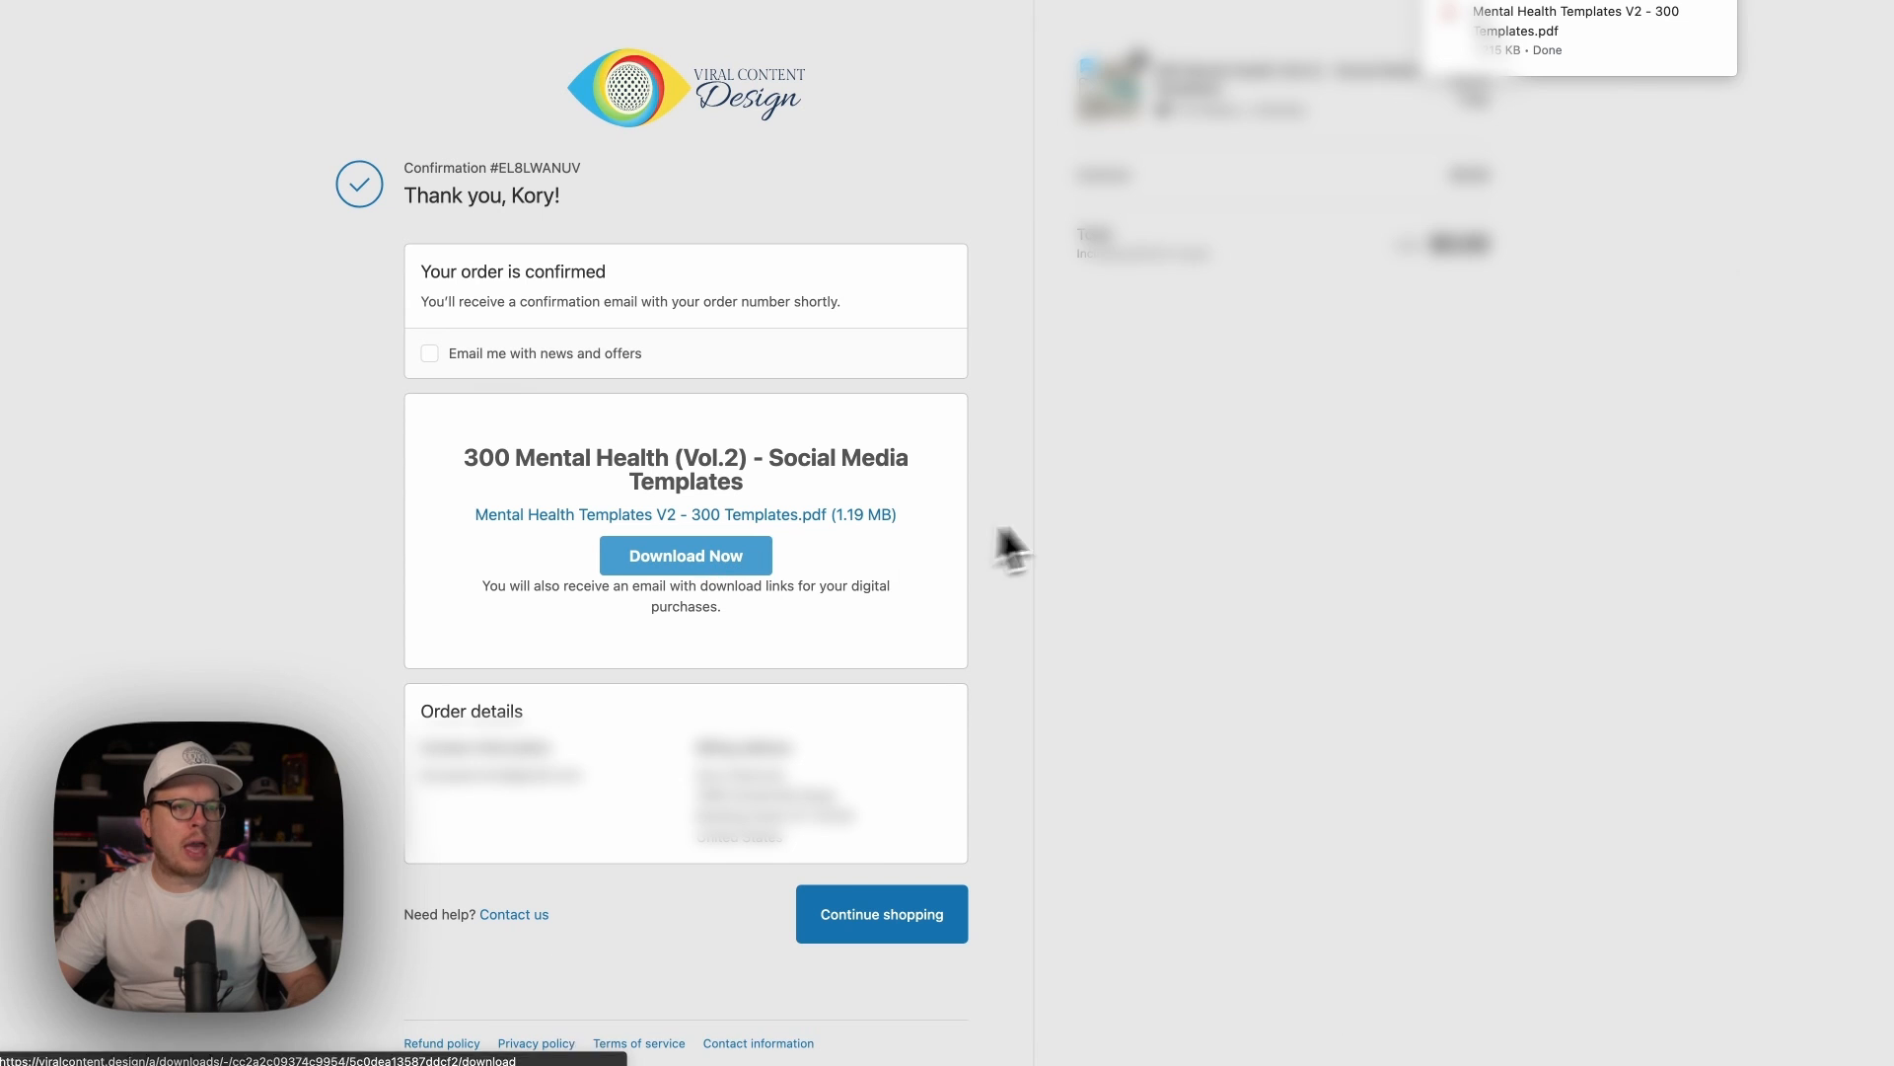
click(1548, 47)
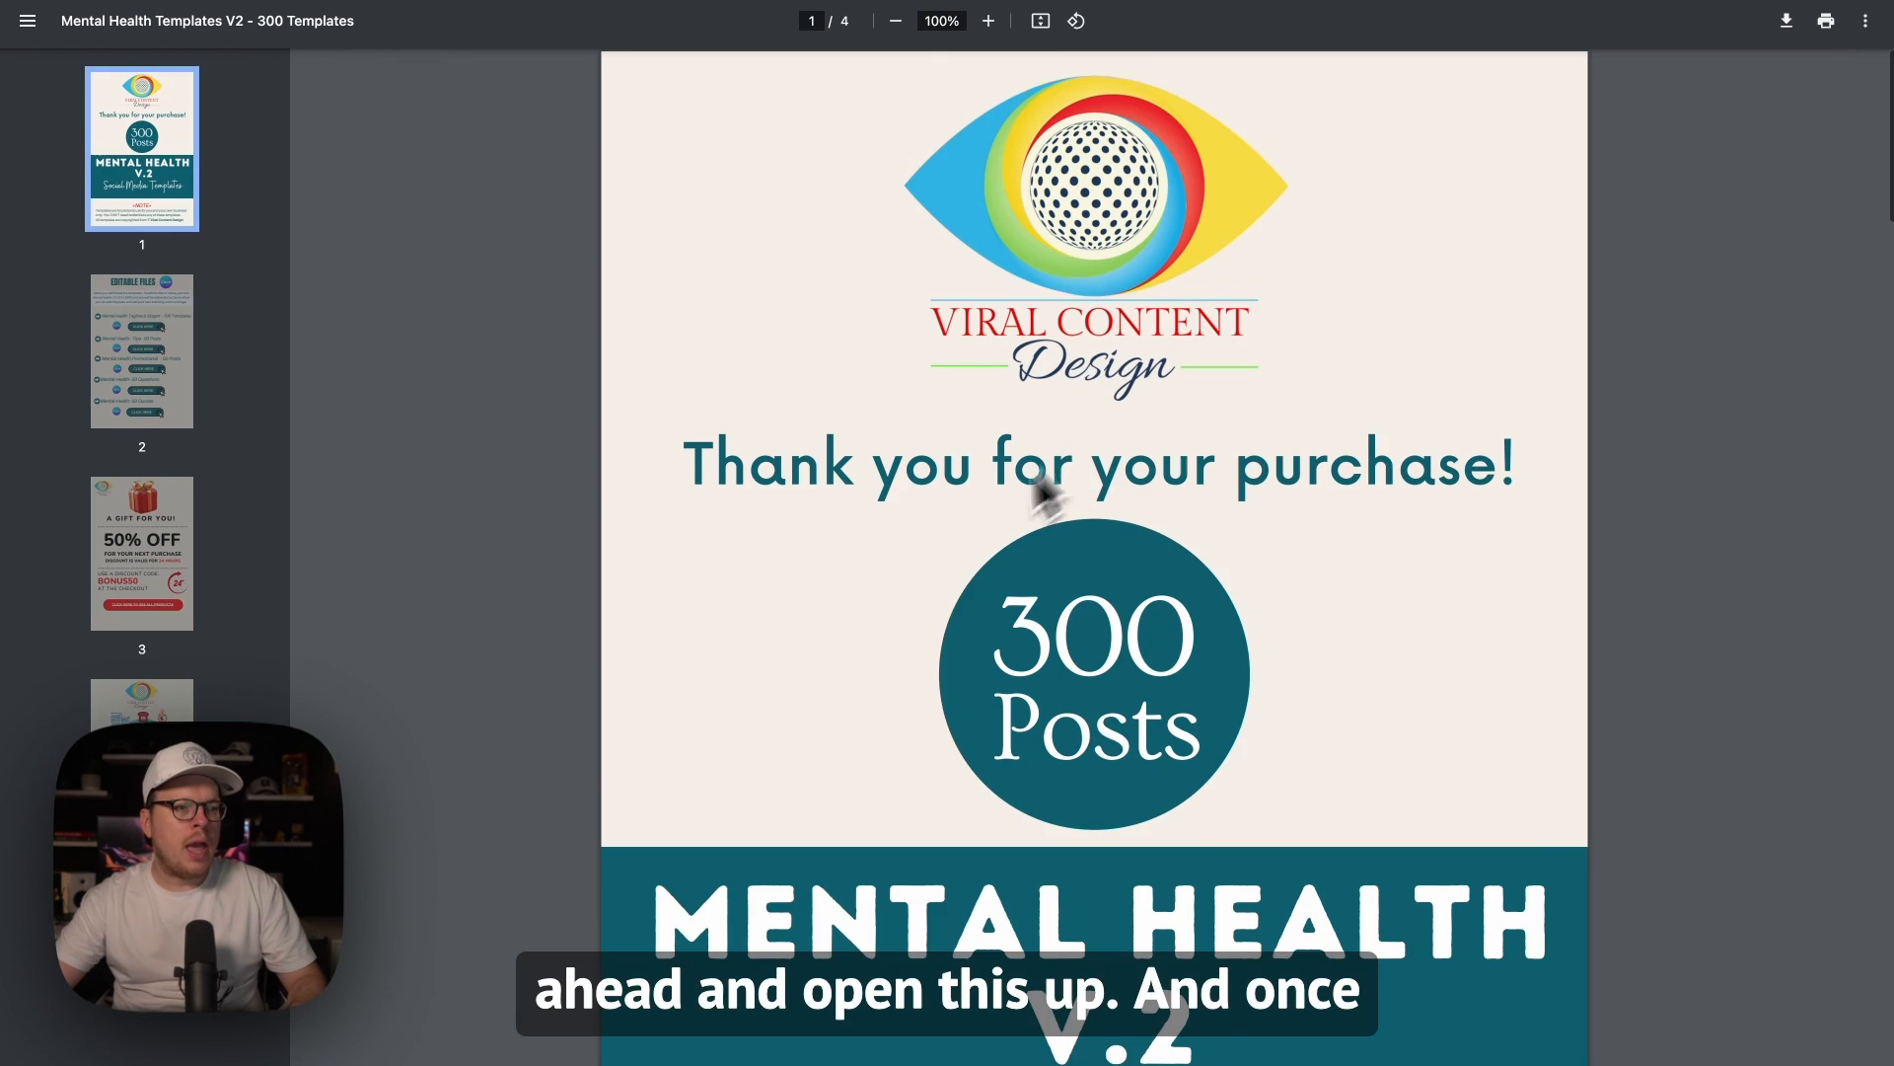
Step: From the PDF's Editable Files page, open the Mental Health Tagline & Slogan - 100 Templates set in Canva as an editable copy
scroll(932, 546, down, 6)
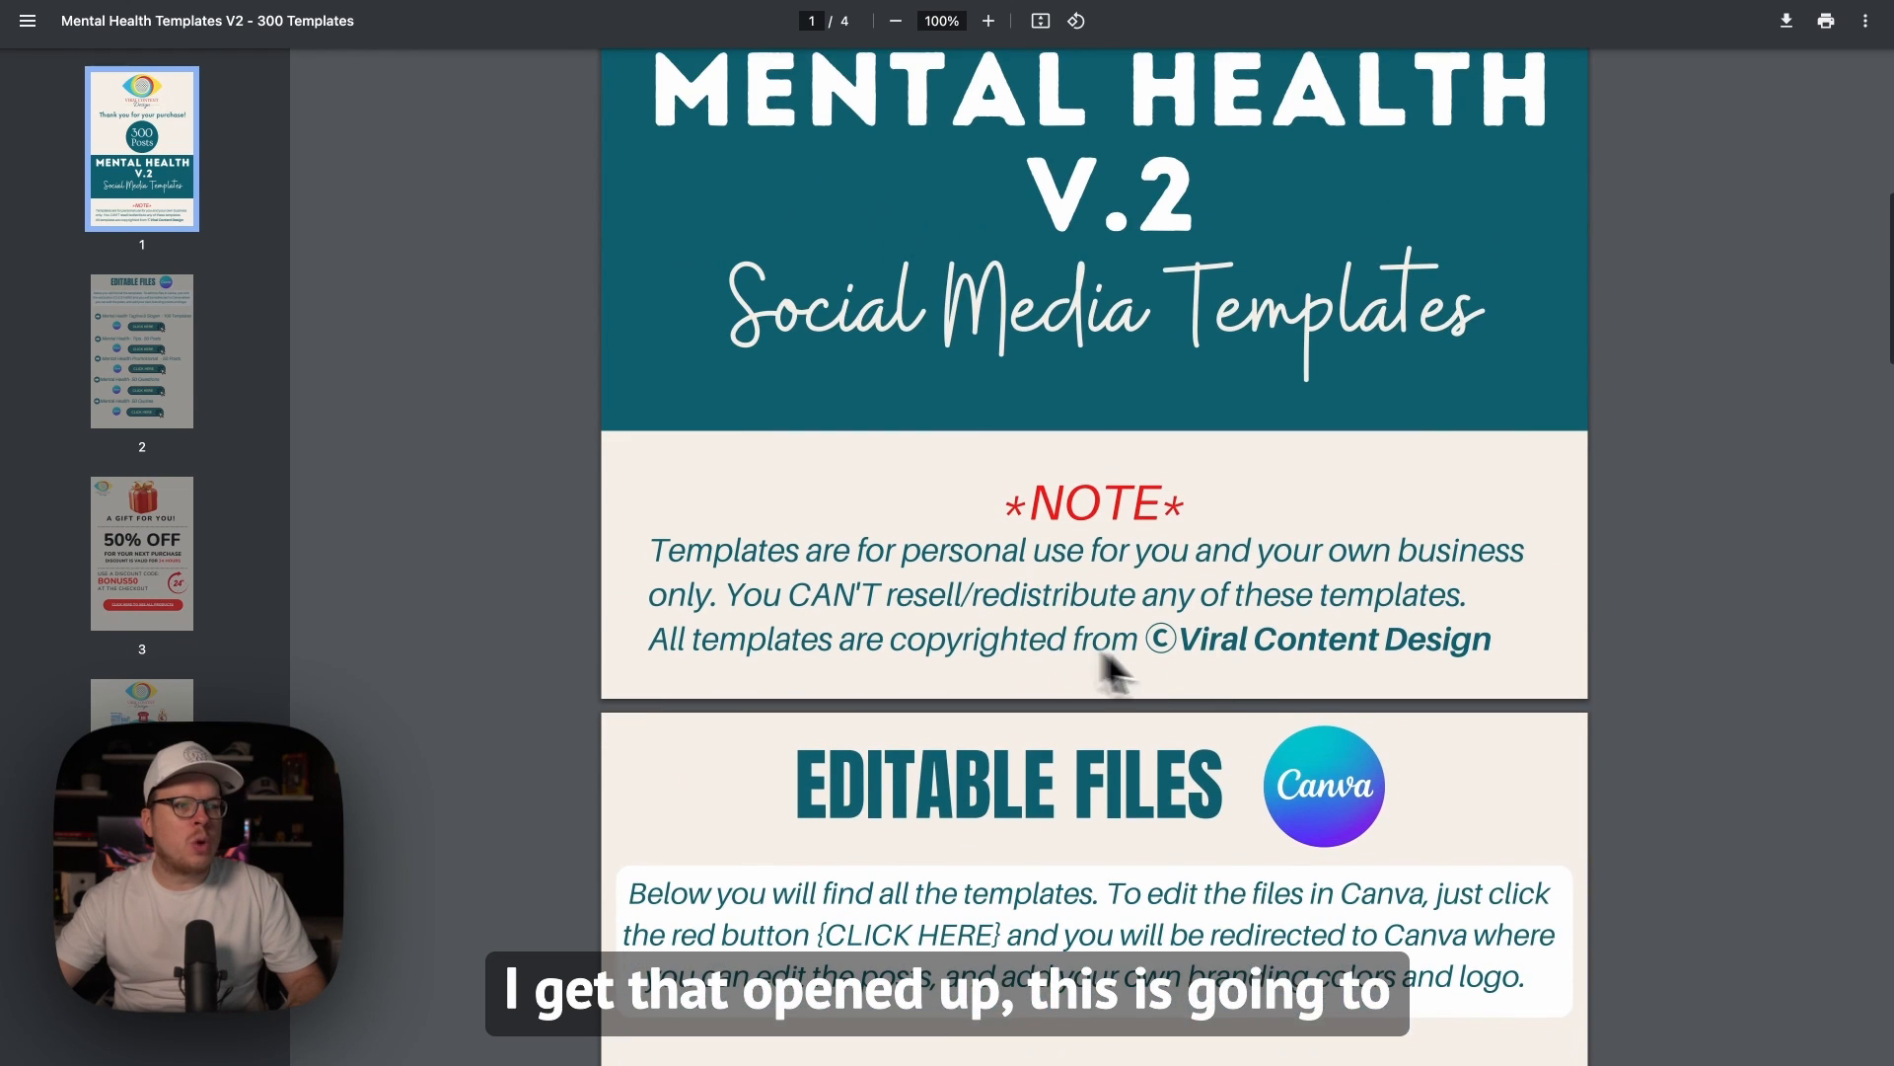
scroll(1234, 678, down, 5)
scroll(1387, 726, down, 2)
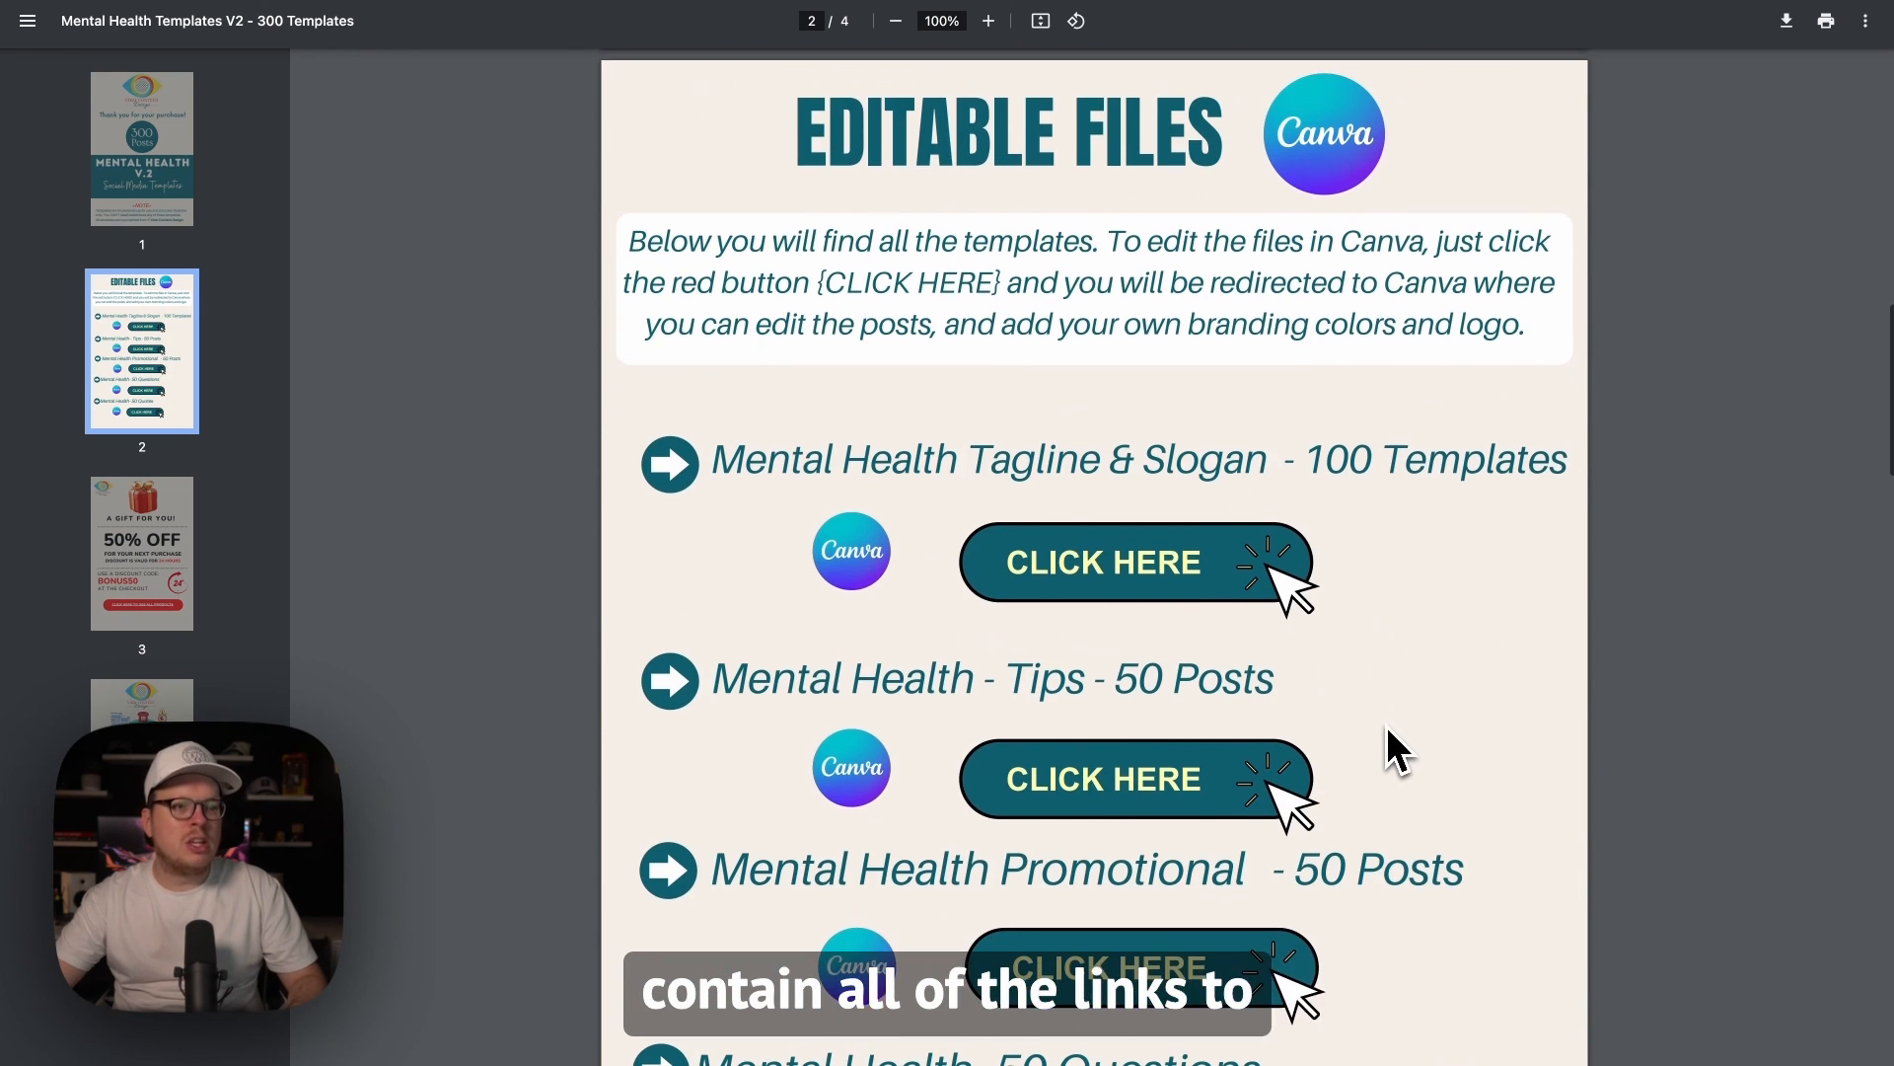
scroll(1412, 726, down, 2)
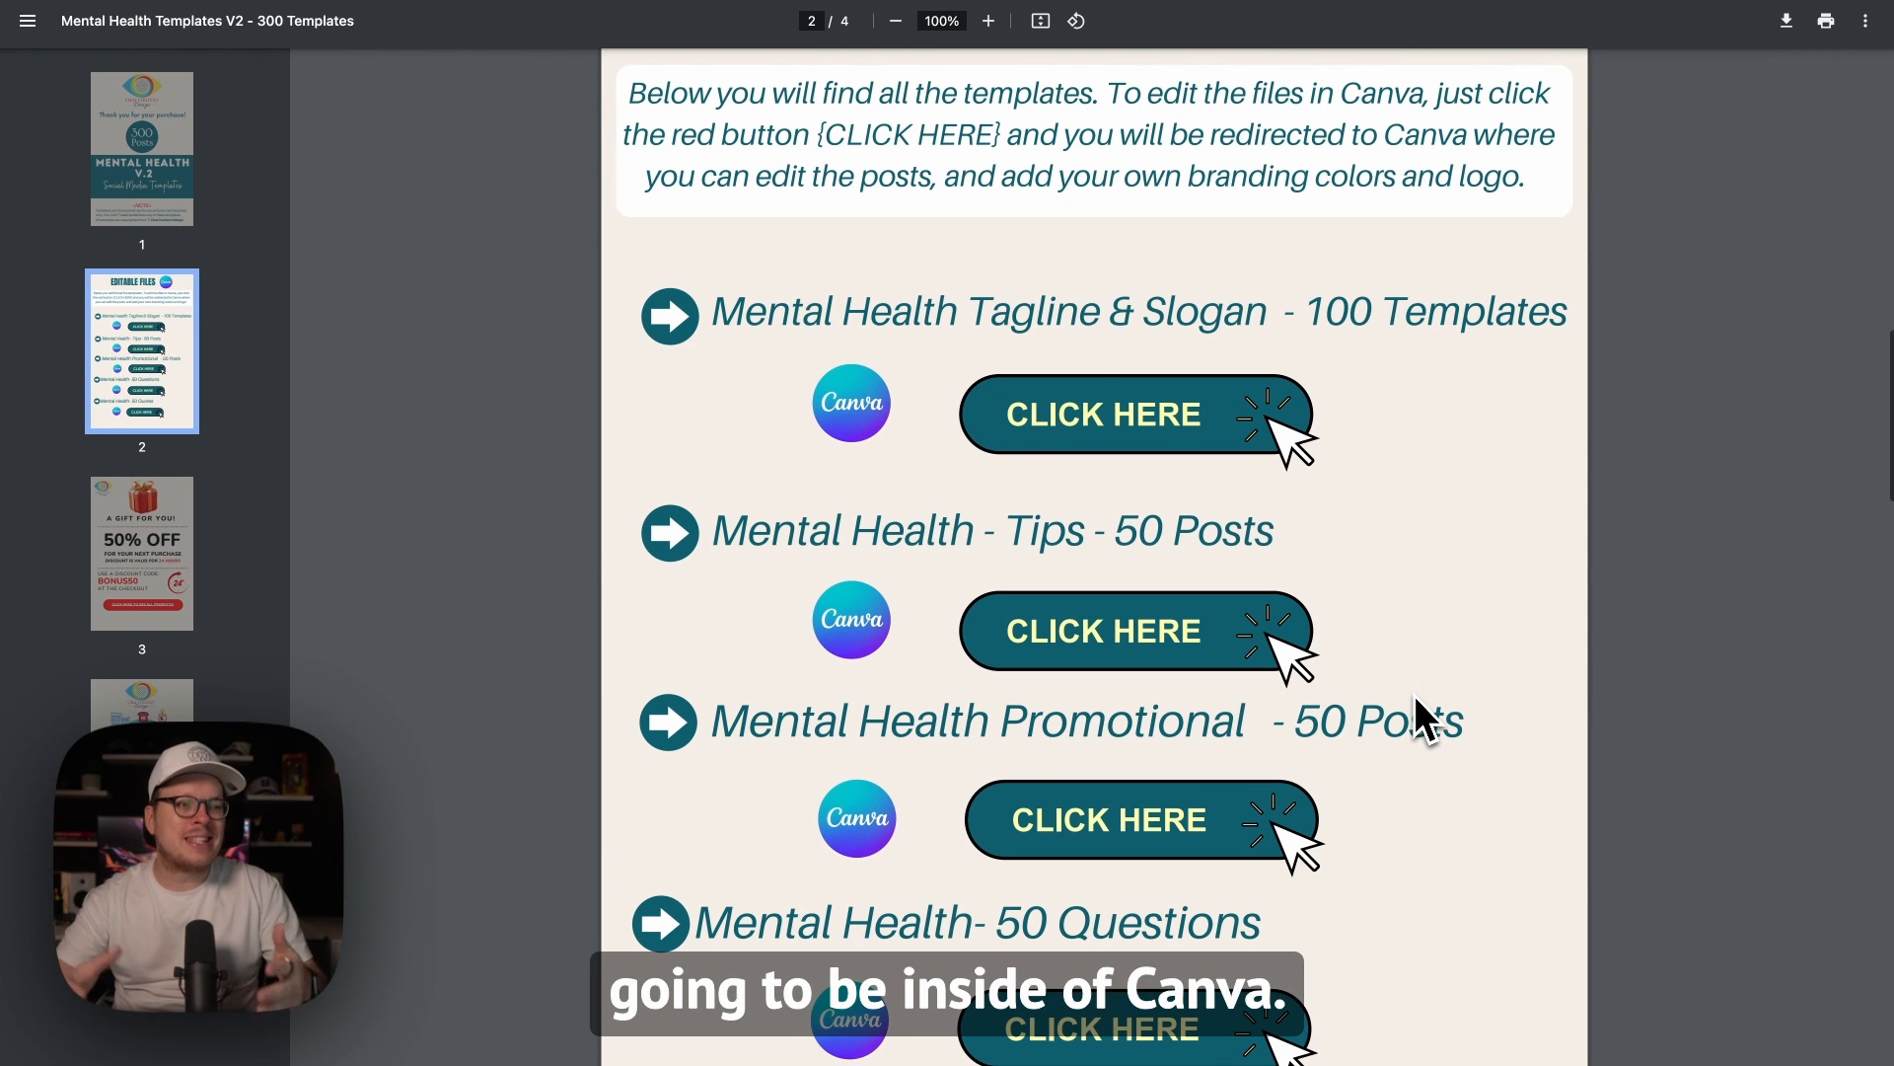
scroll(1318, 617, down, 1)
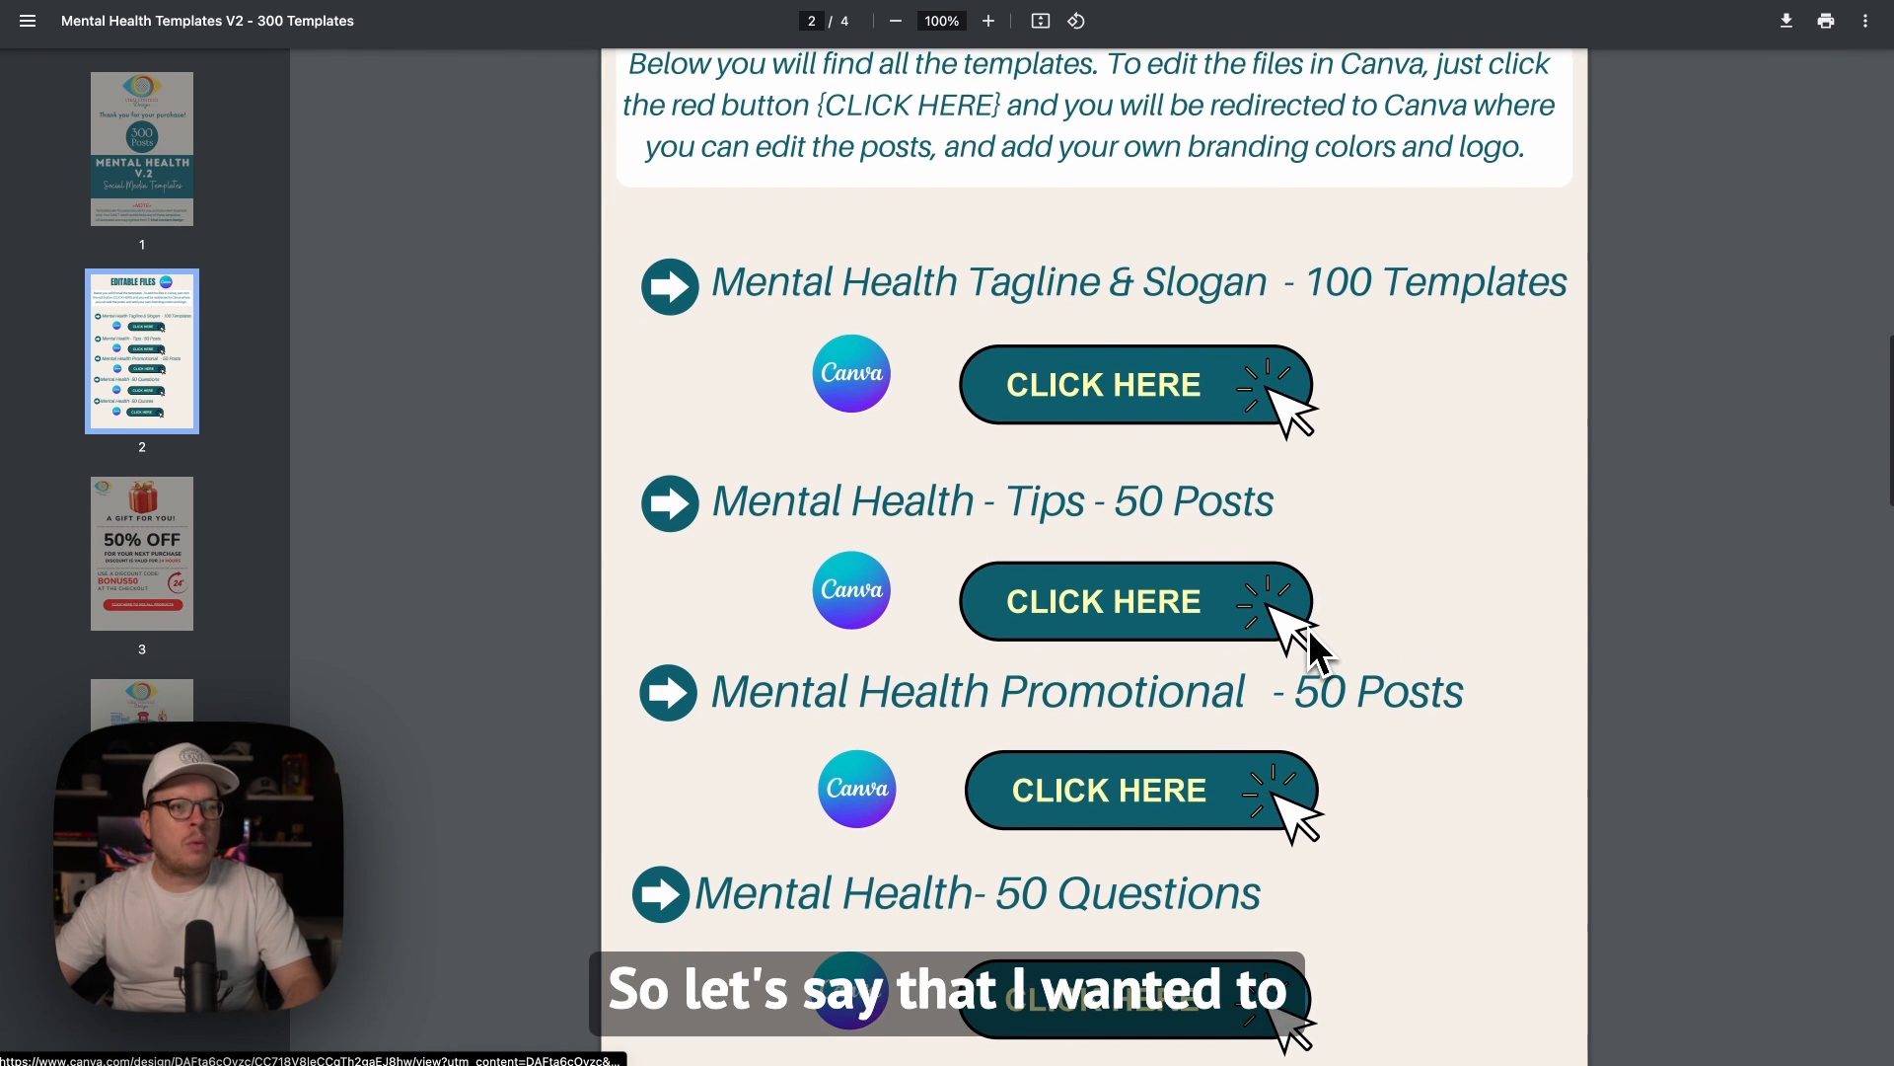
scroll(1309, 631, up, 1)
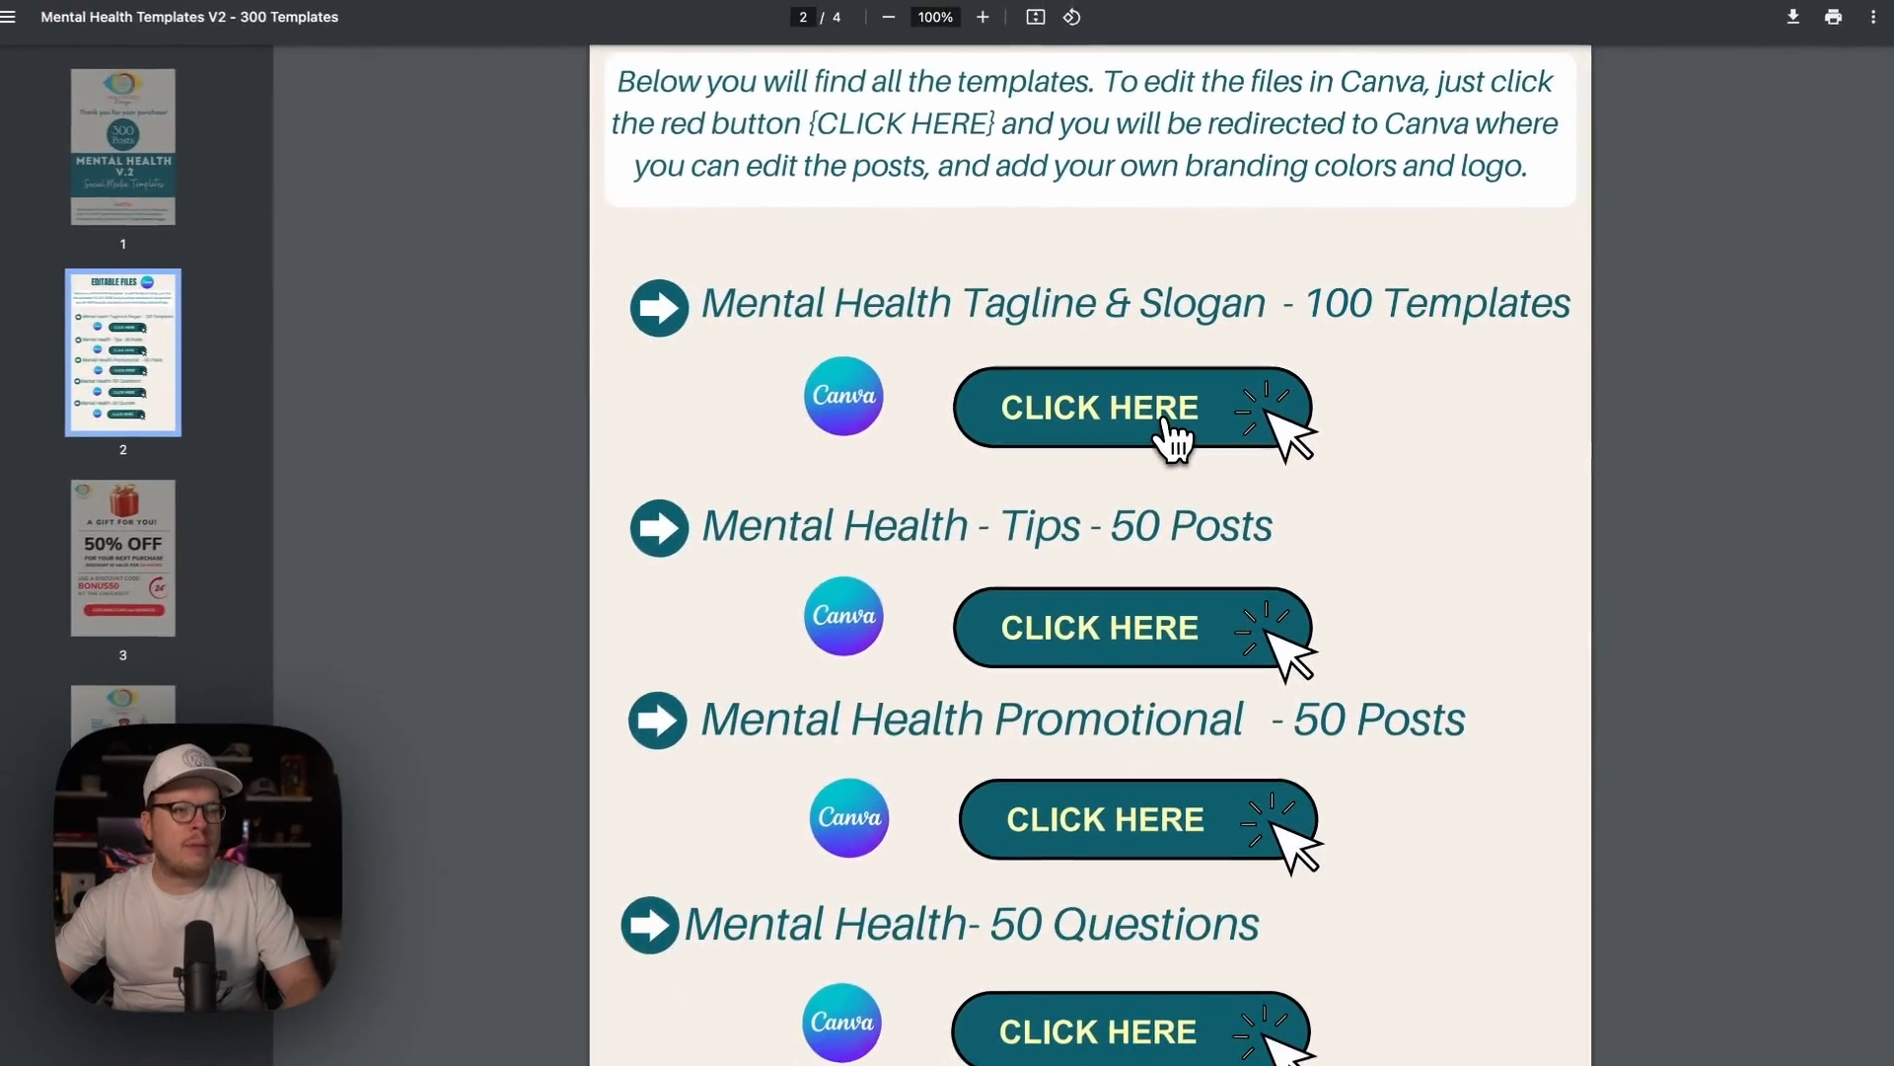
click(987, 590)
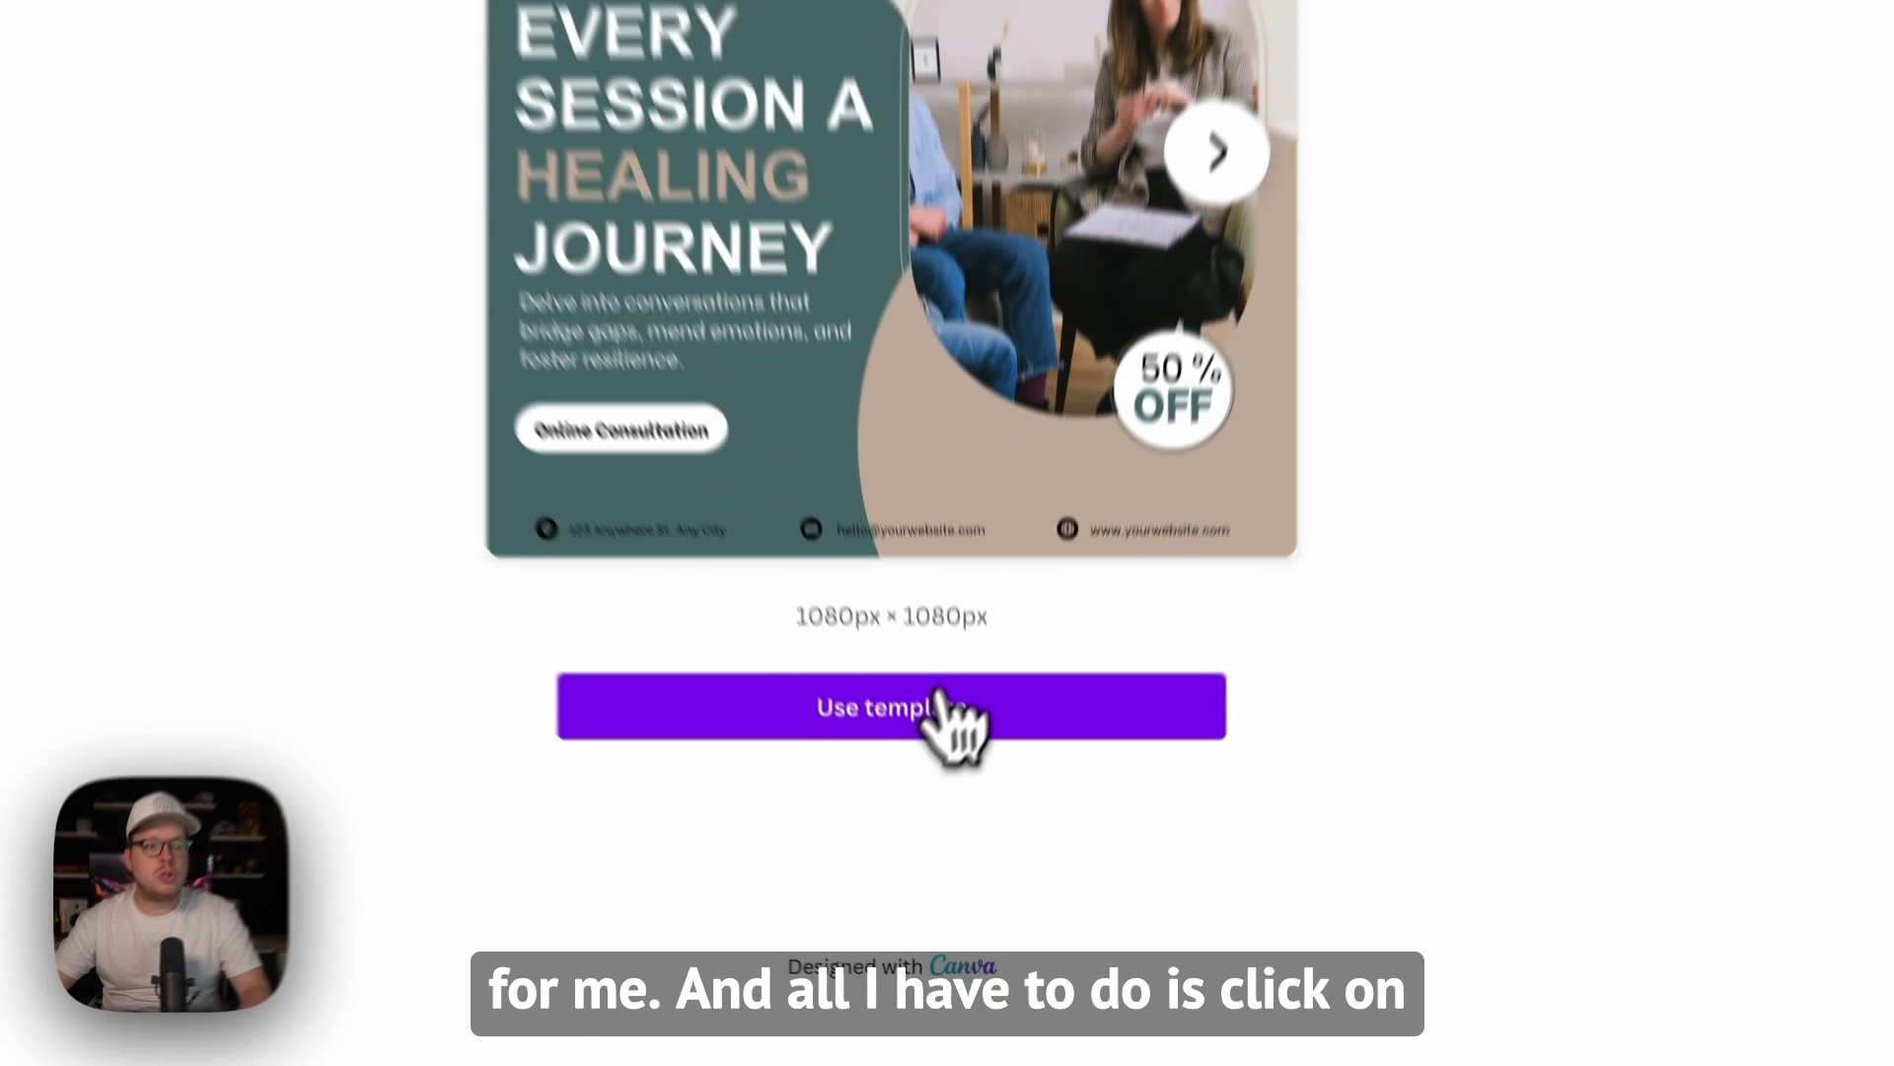
click(874, 725)
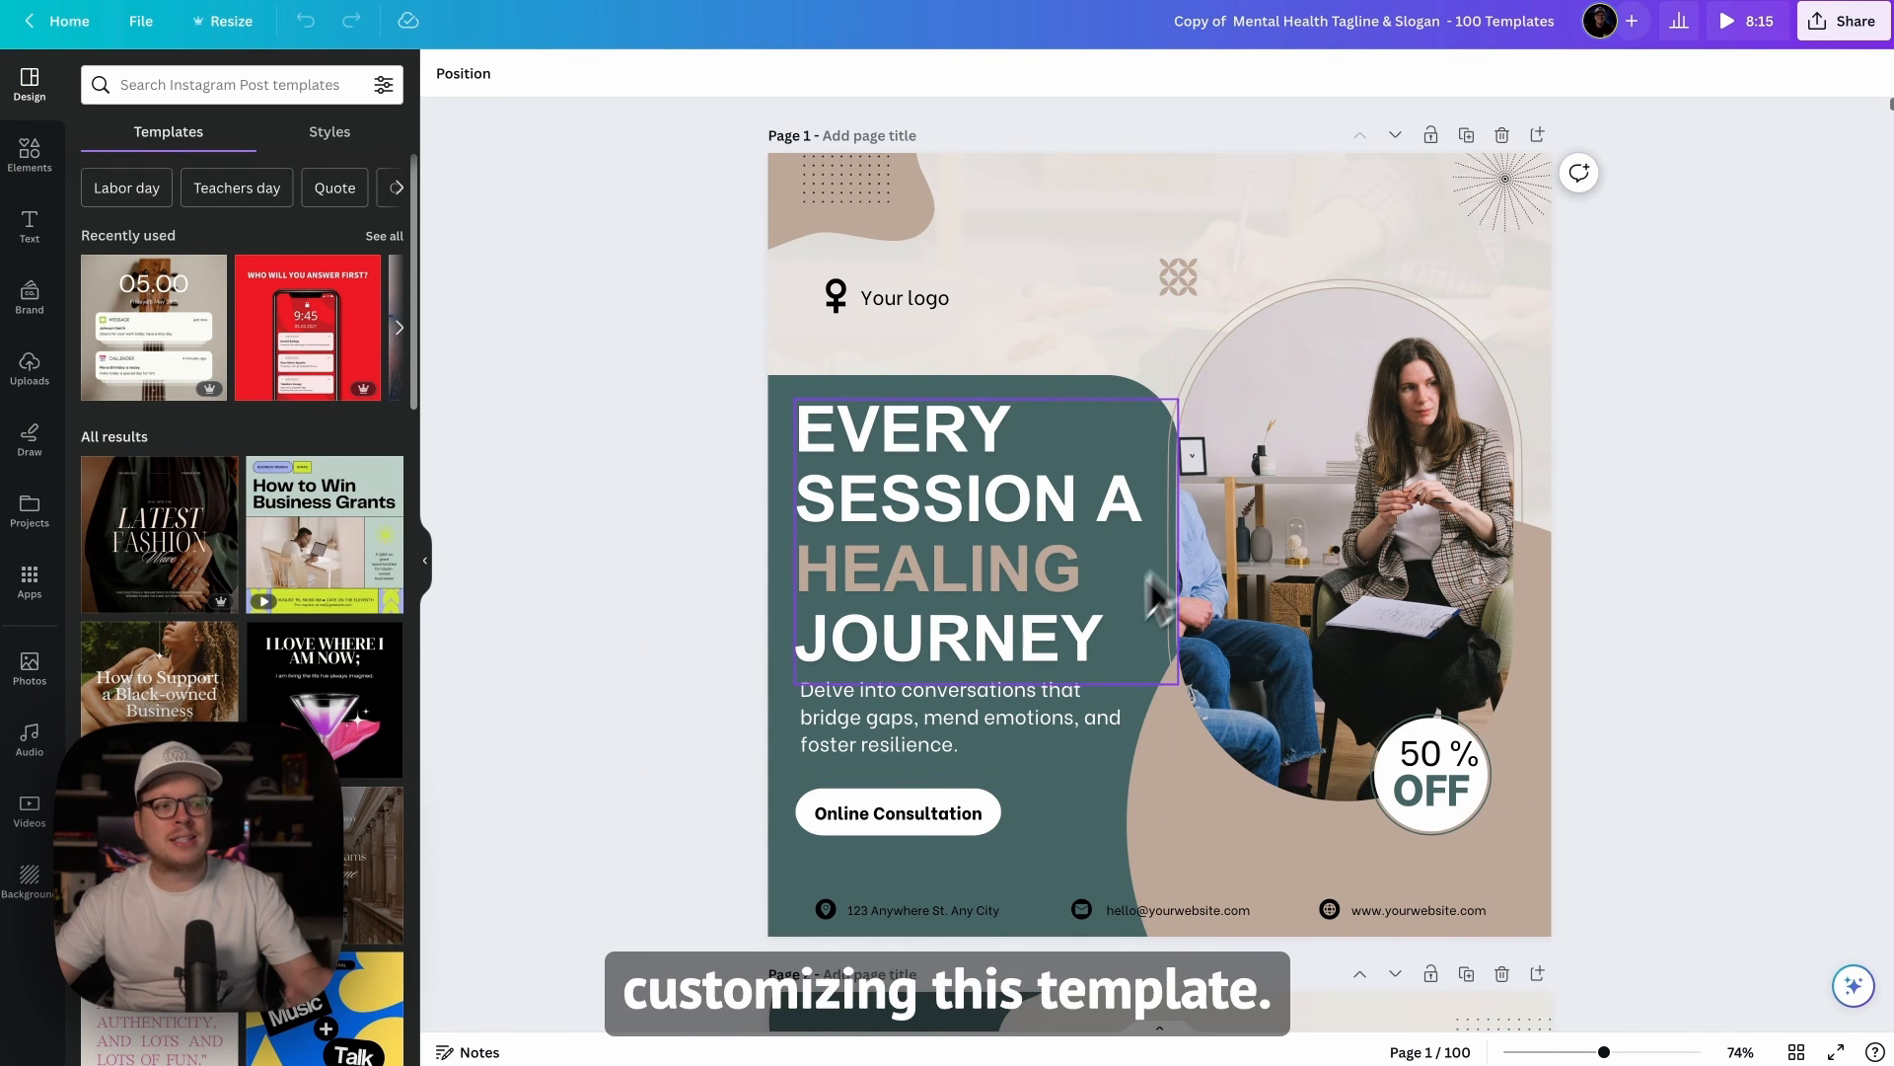
Step: Look through the first pages of the template set and open page 1's heading text for editing
scroll(1105, 612, down, 5)
scroll(1230, 767, down, 15)
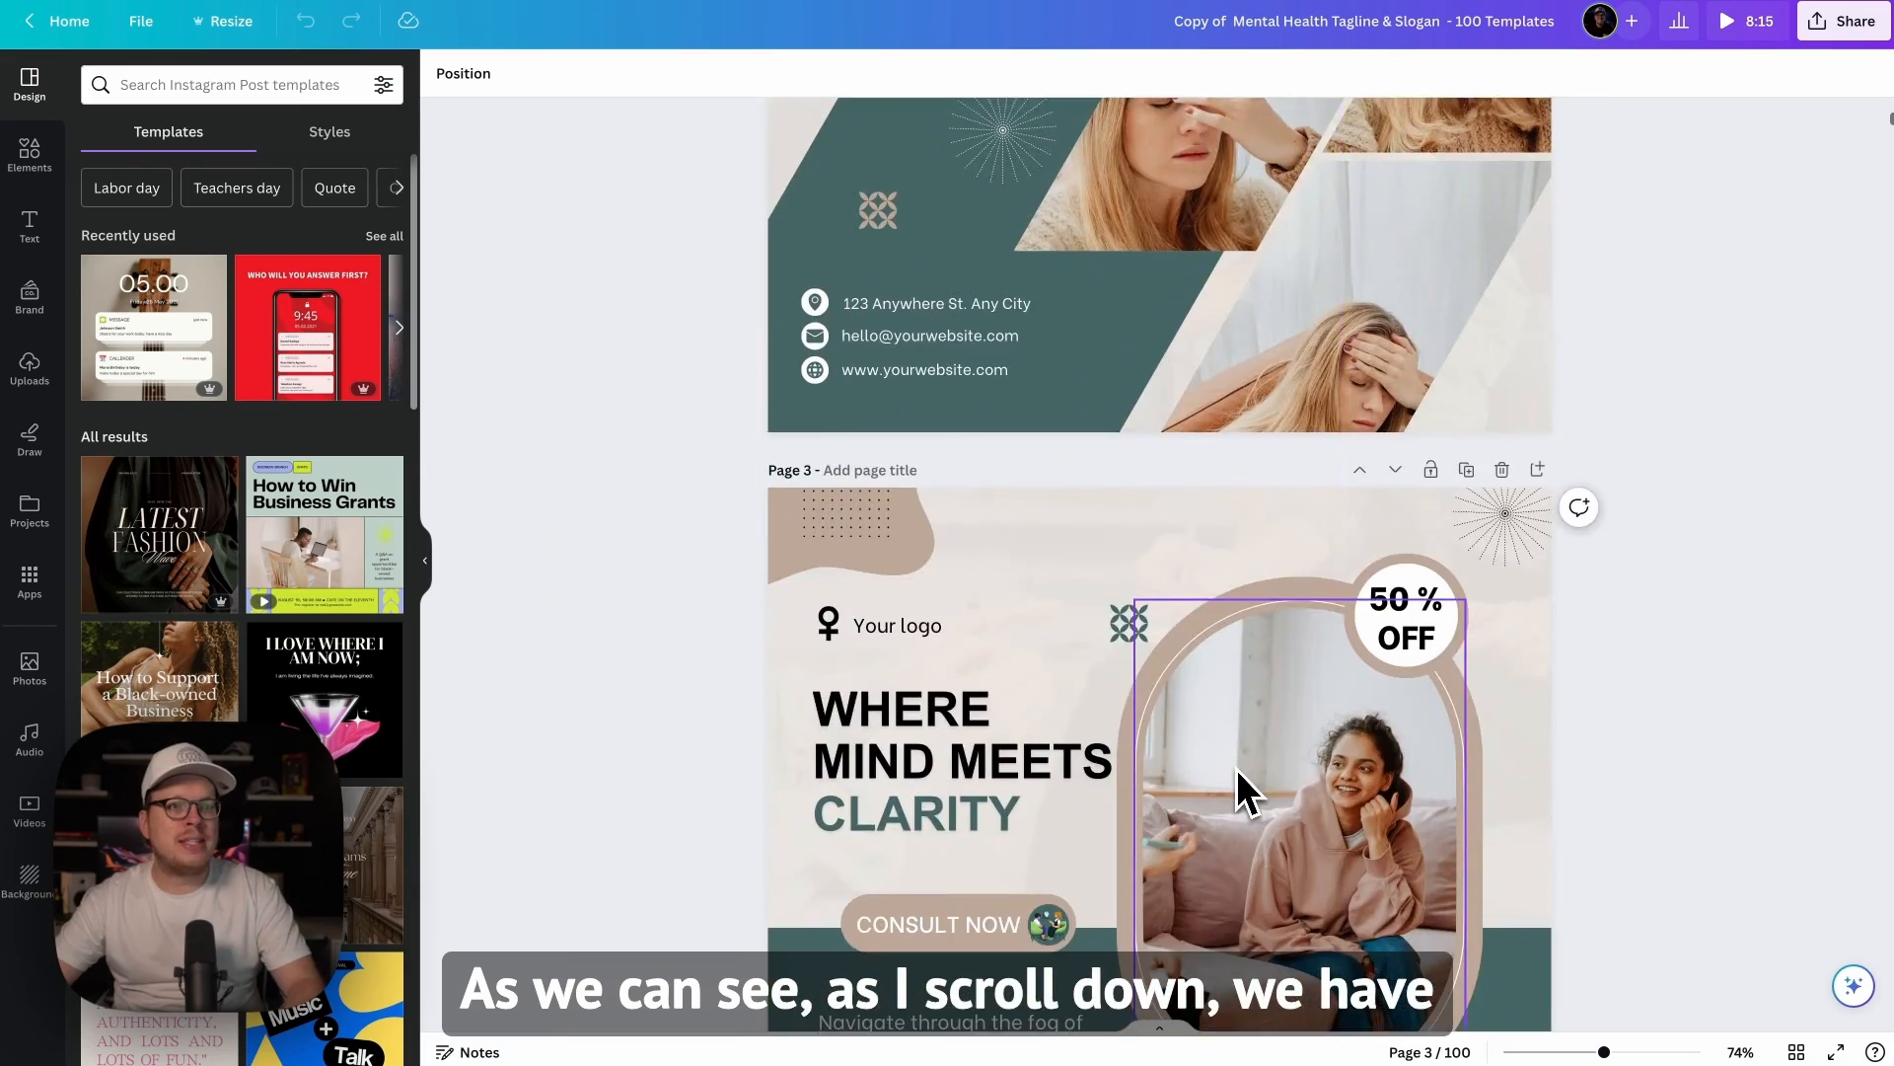
scroll(1239, 772, down, 18)
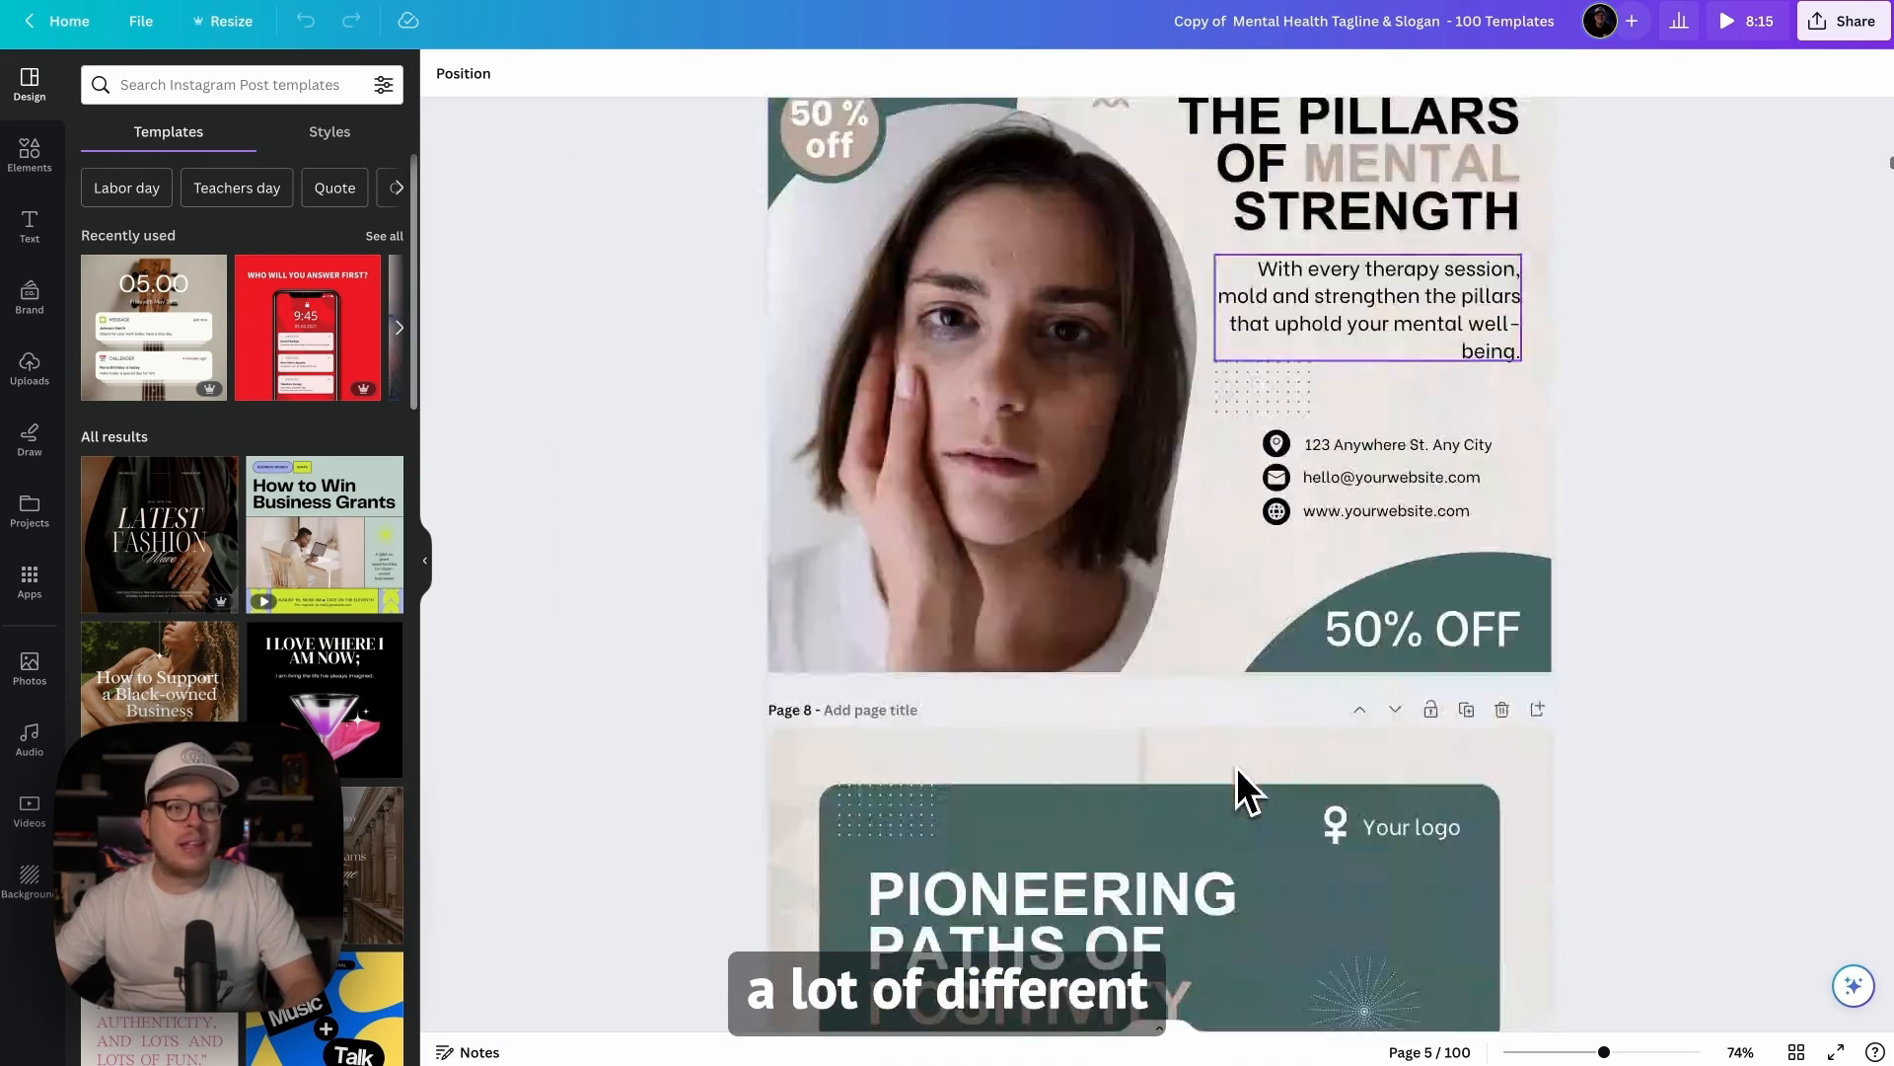
scroll(1235, 767, up, 20)
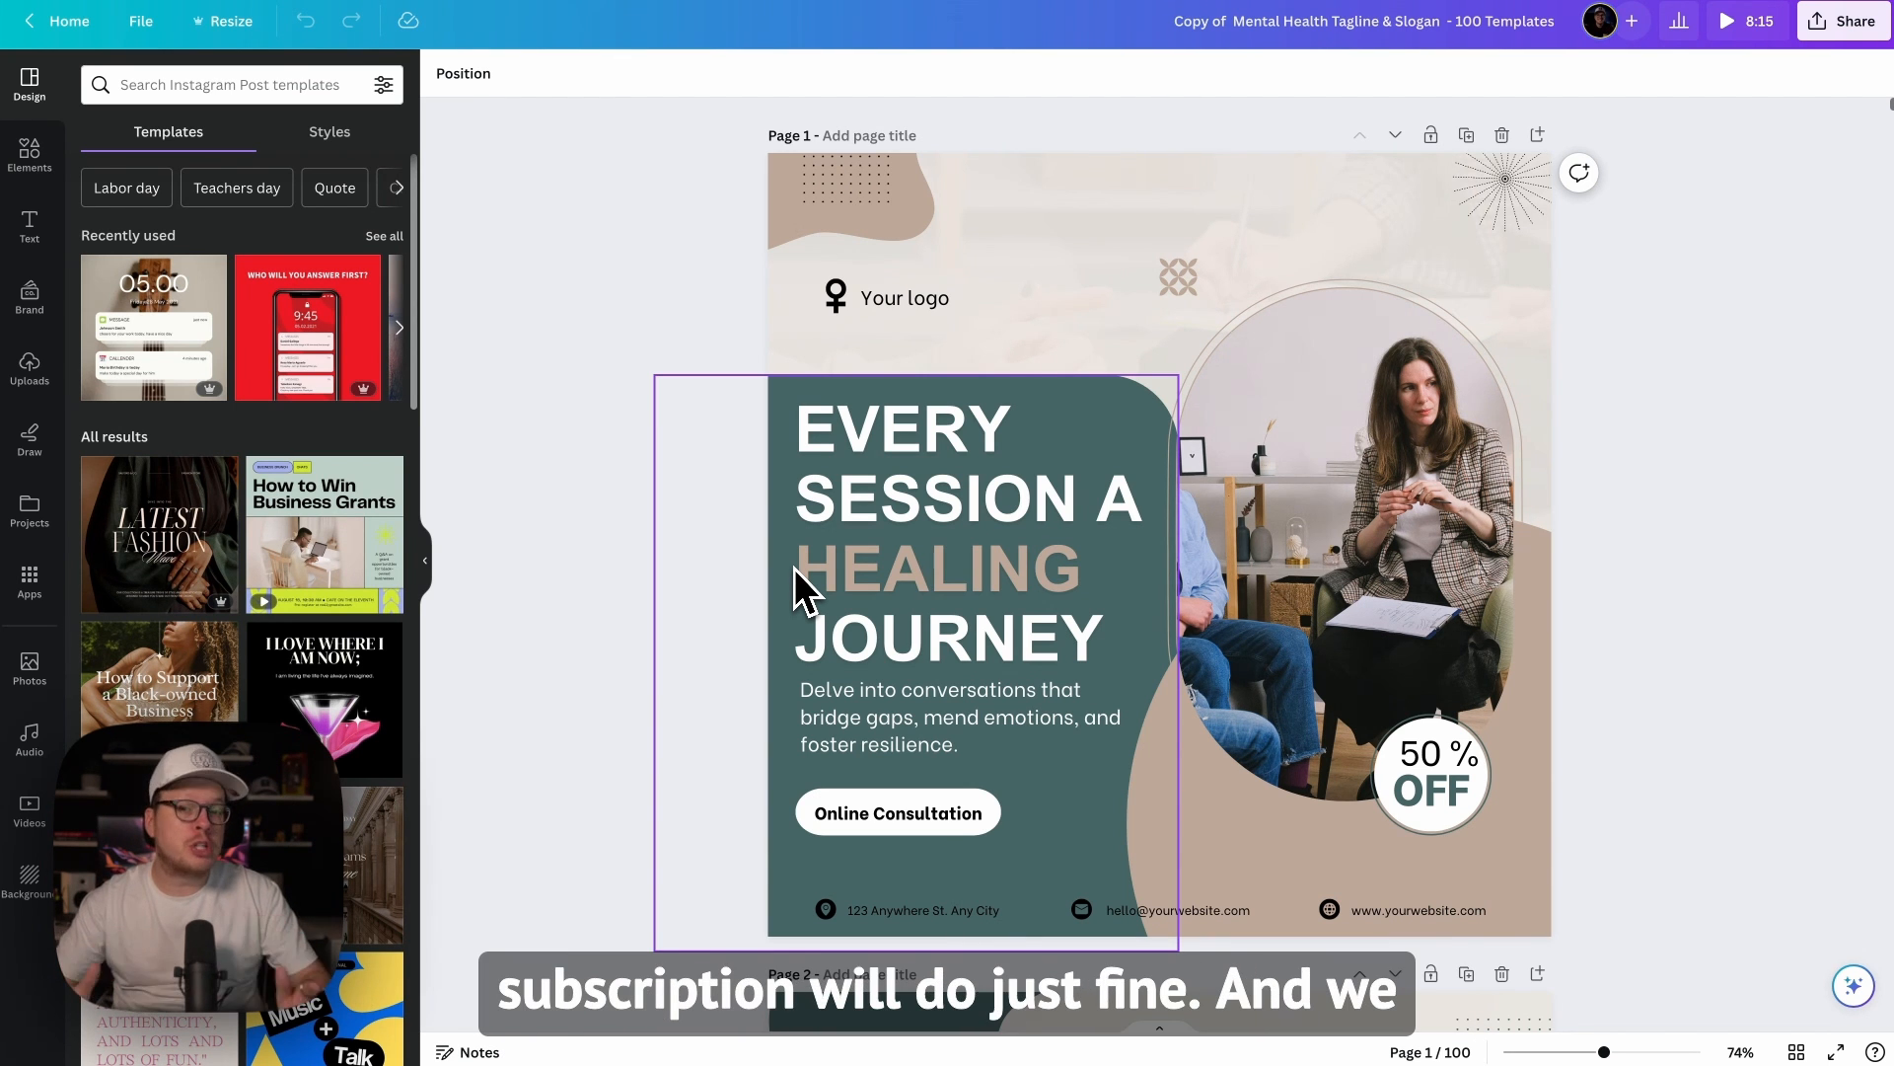
click(882, 566)
click(895, 565)
click(894, 565)
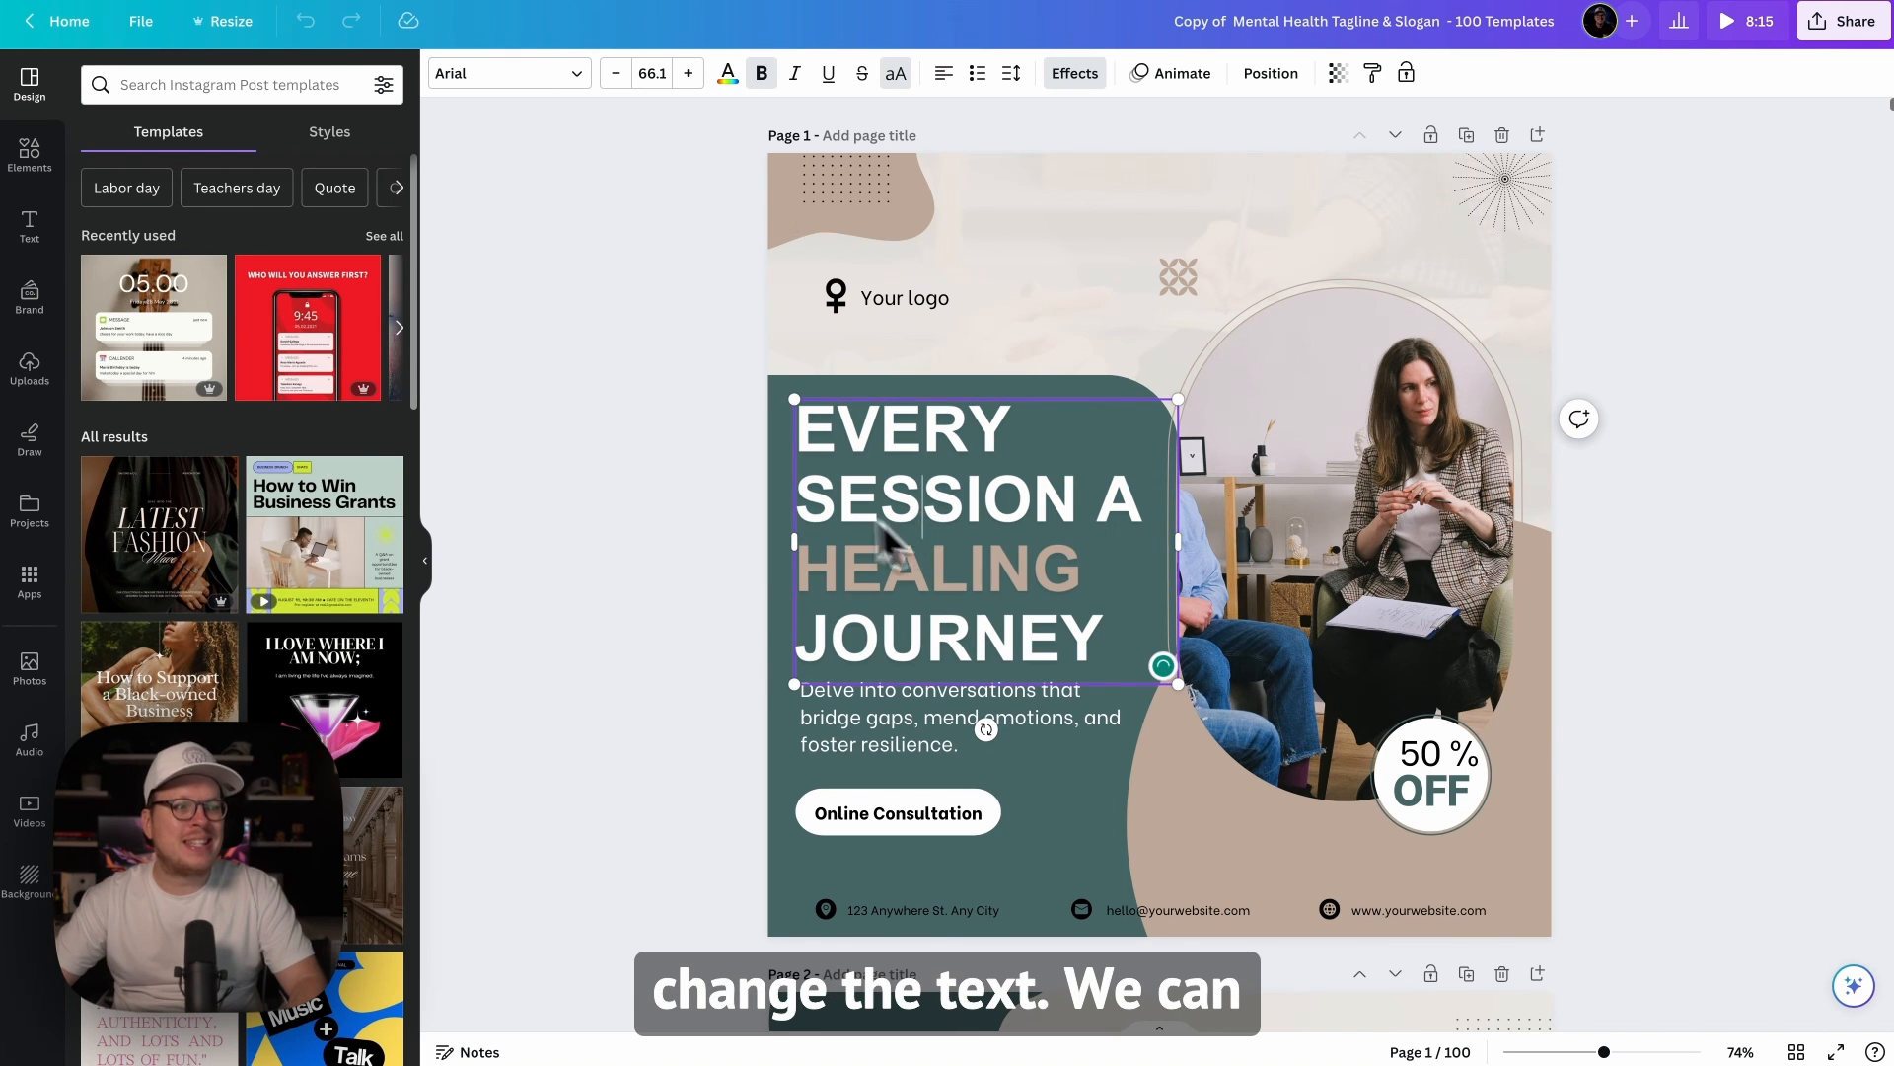
Step: Recolour the dark green shape behind page 1's heading with the cream document color
click(776, 466)
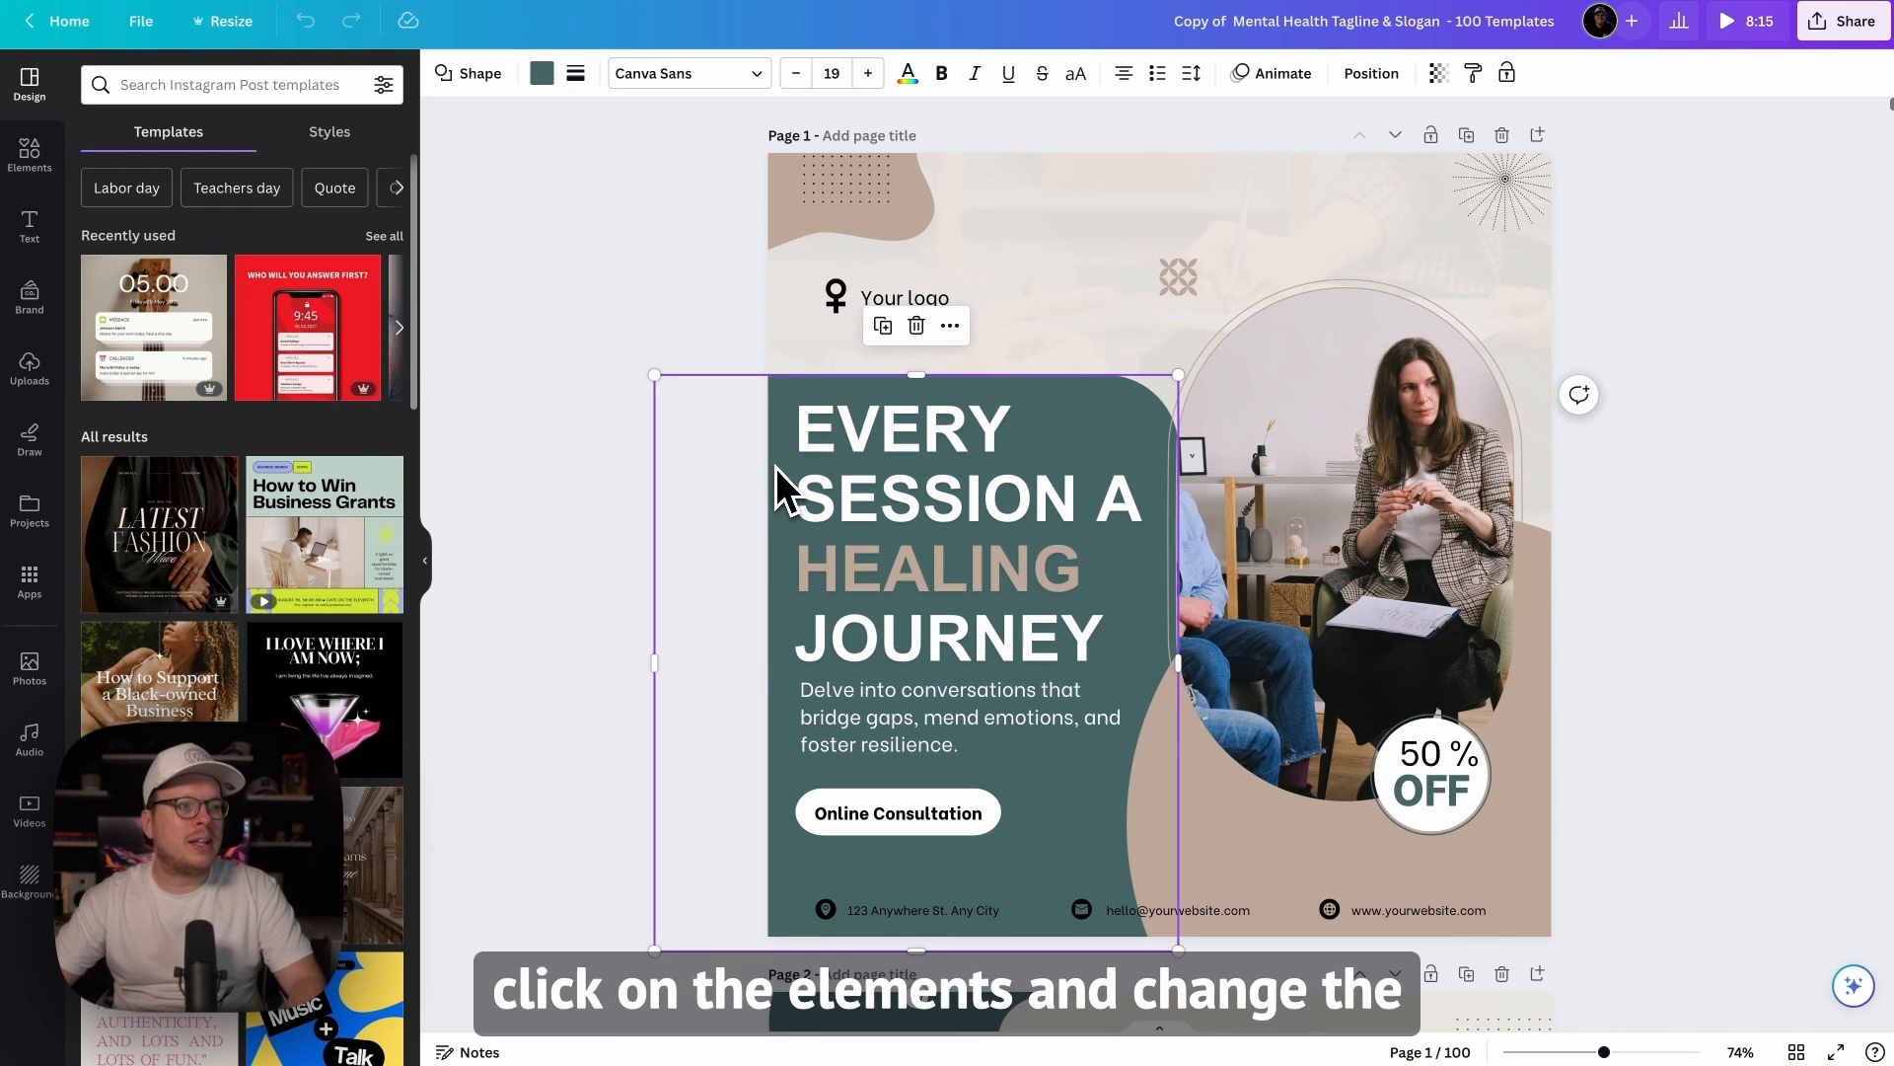
click(542, 73)
click(339, 308)
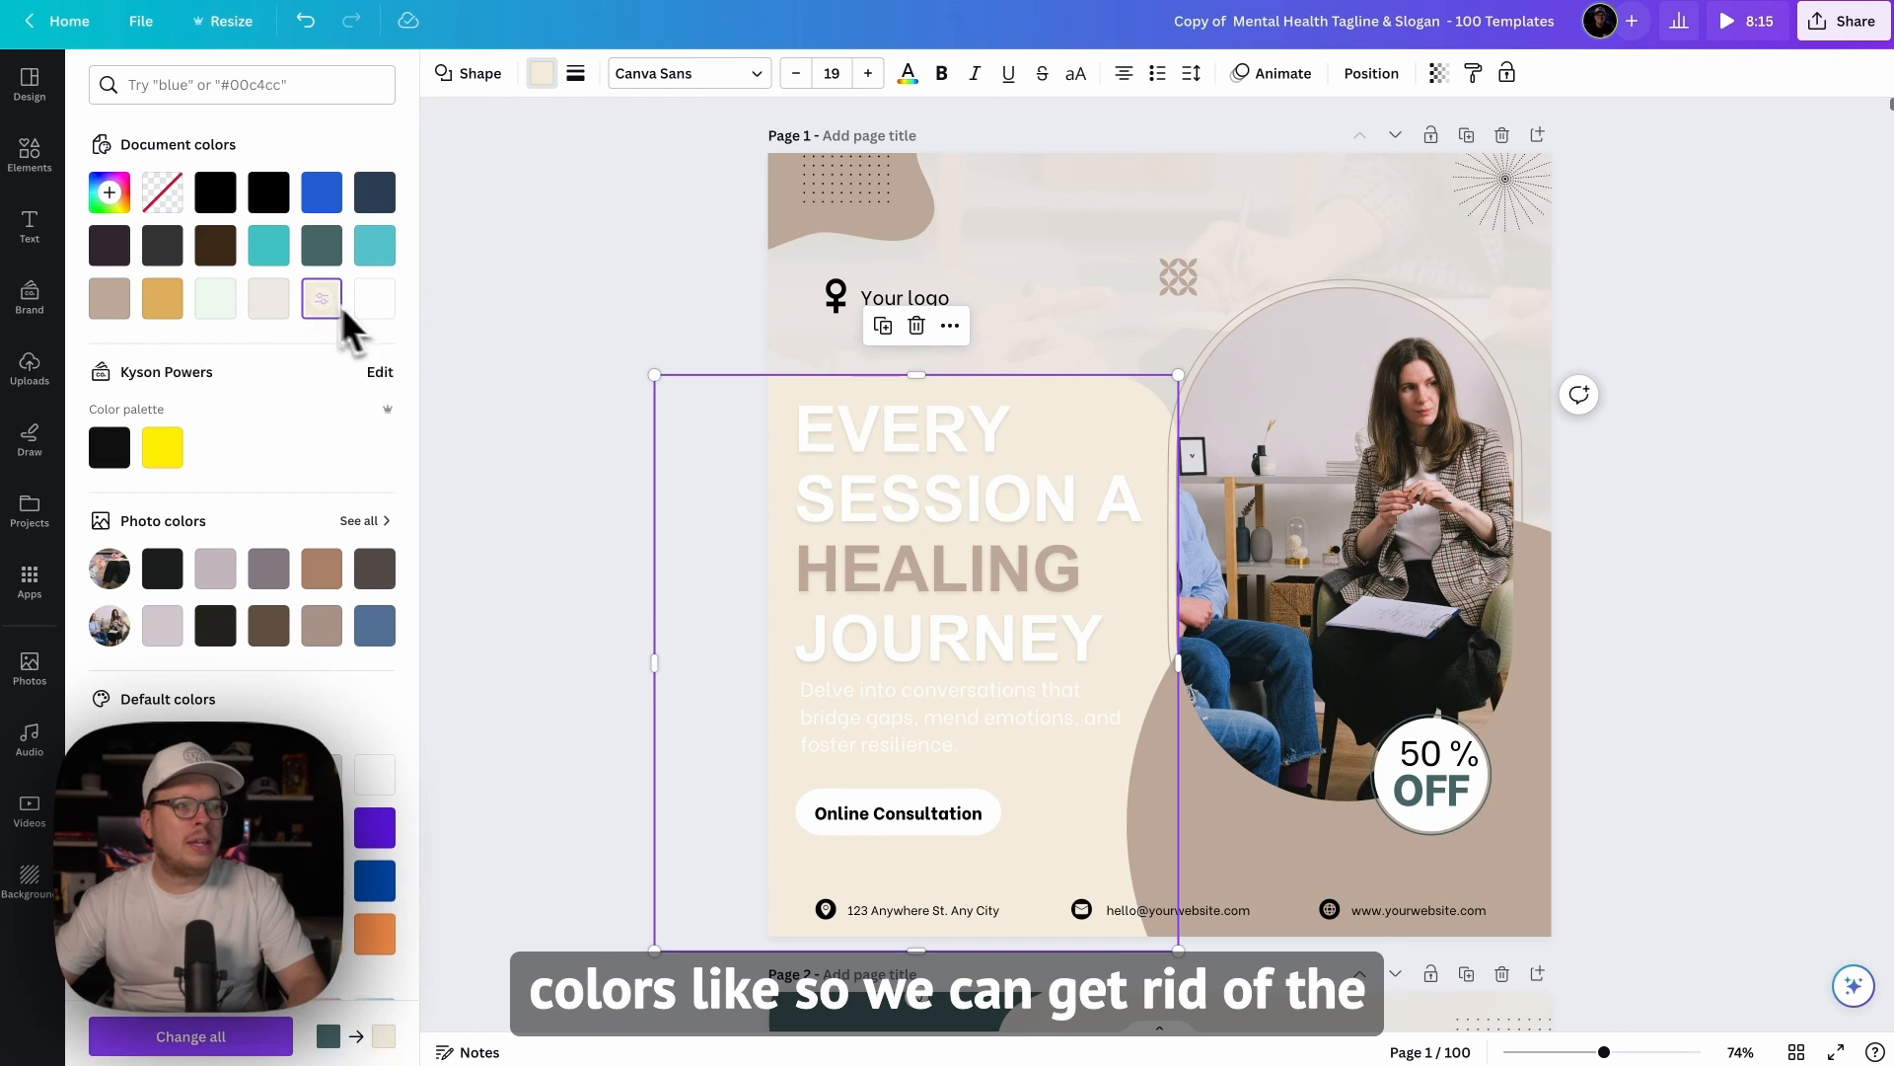
click(559, 439)
click(1381, 470)
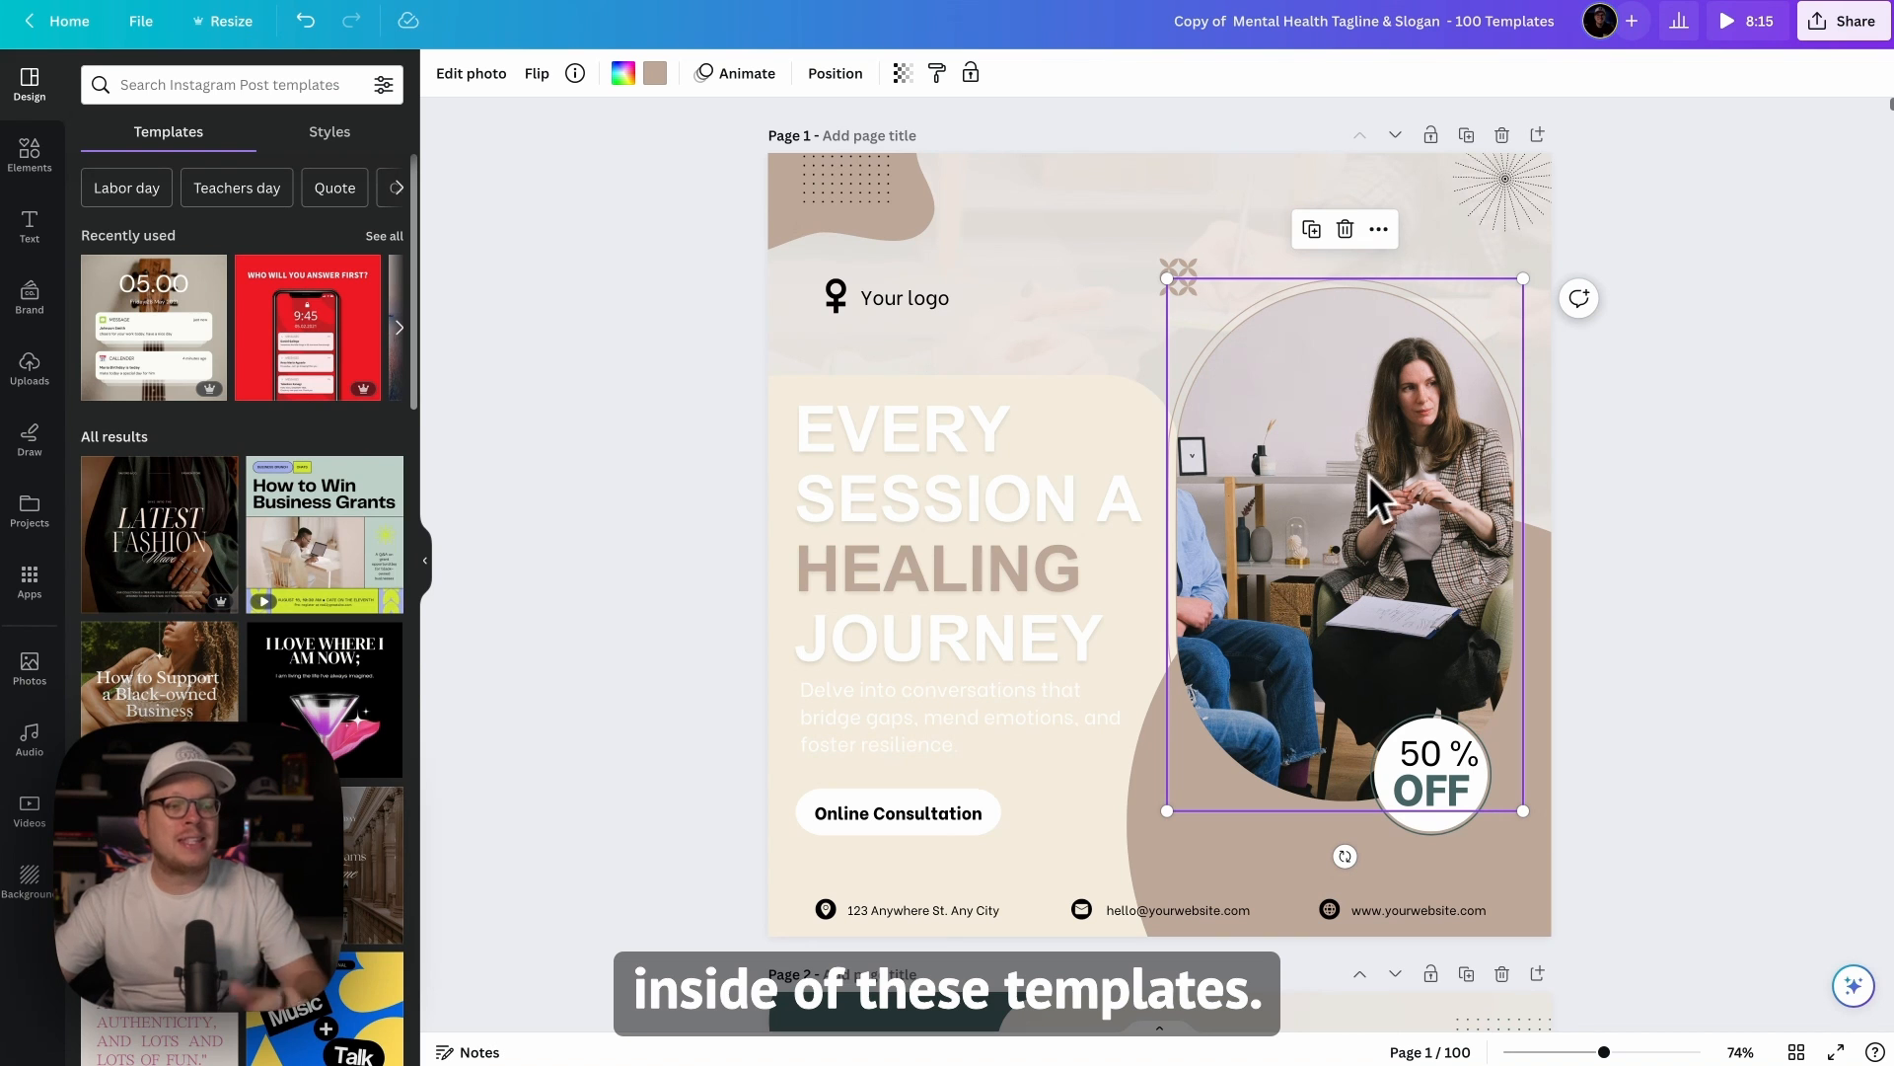
click(715, 505)
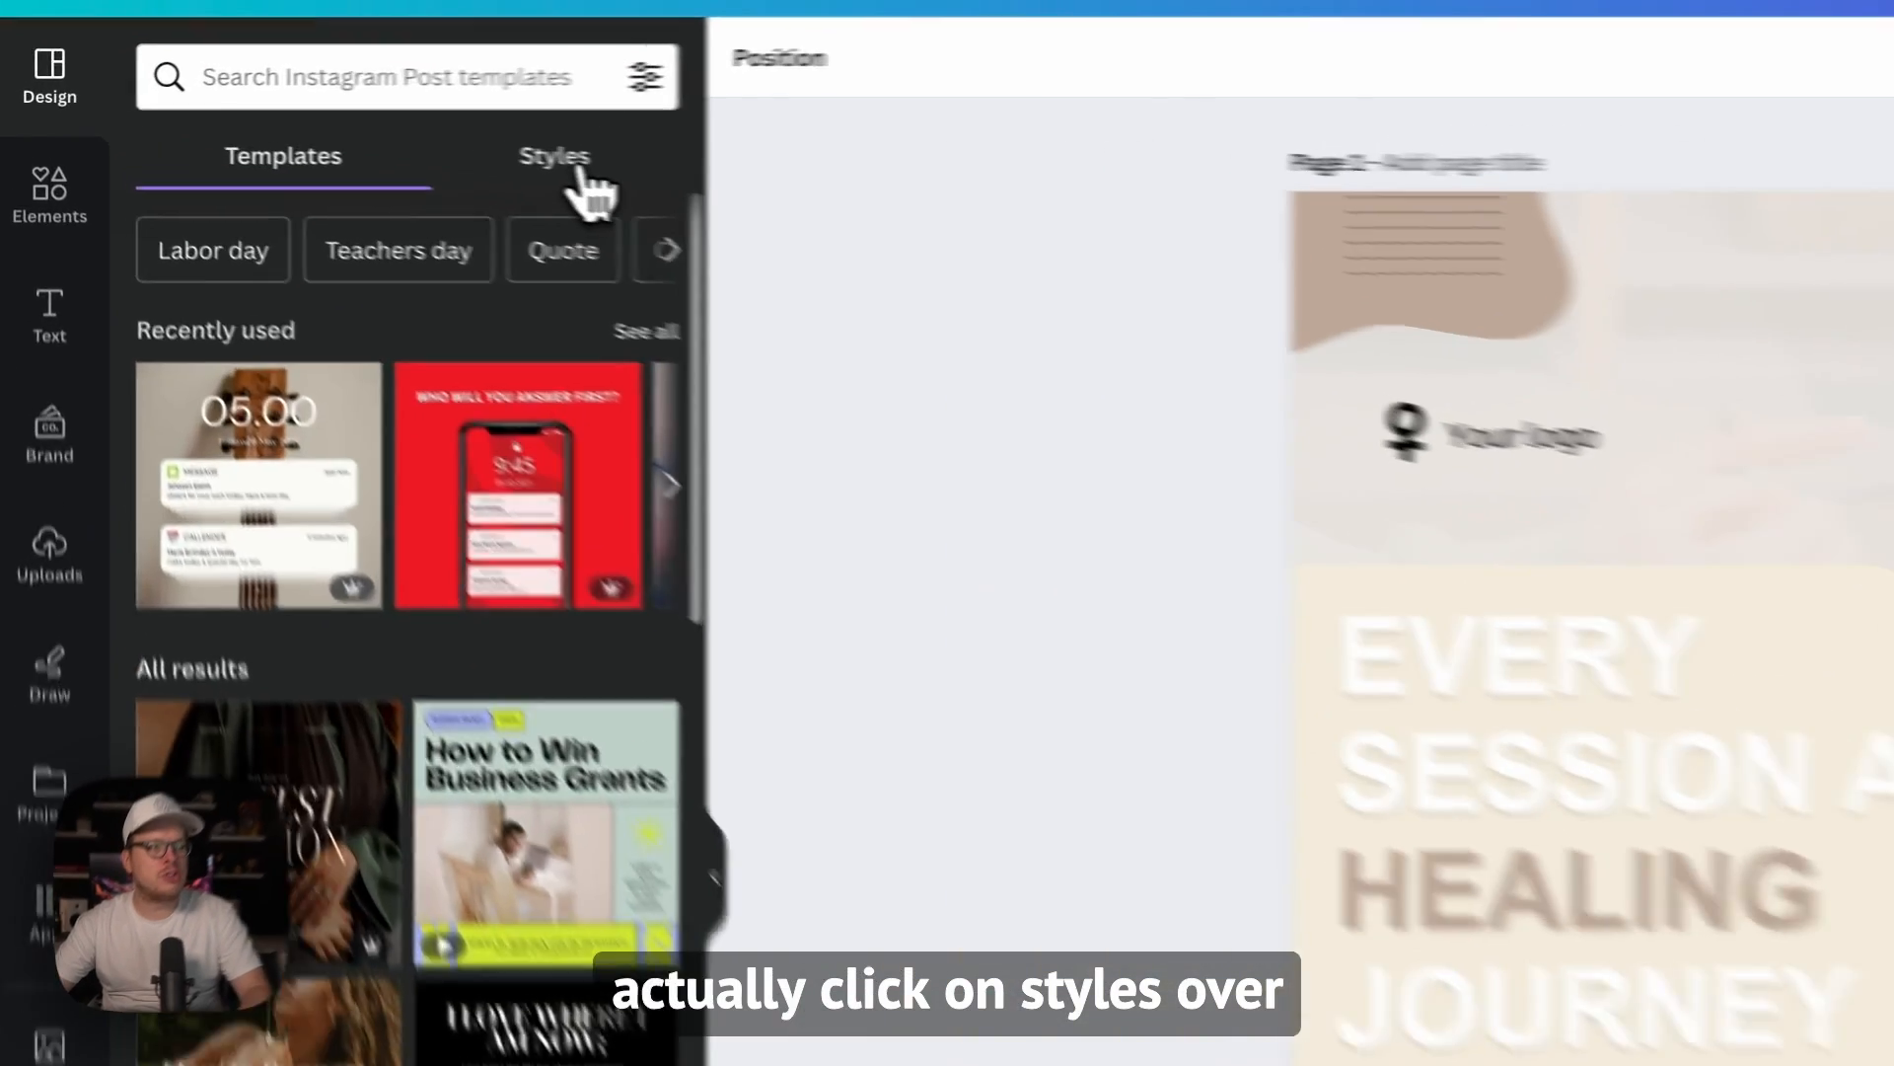
Step: Apply the Nickainley and Inter style combination to page 1
click(581, 168)
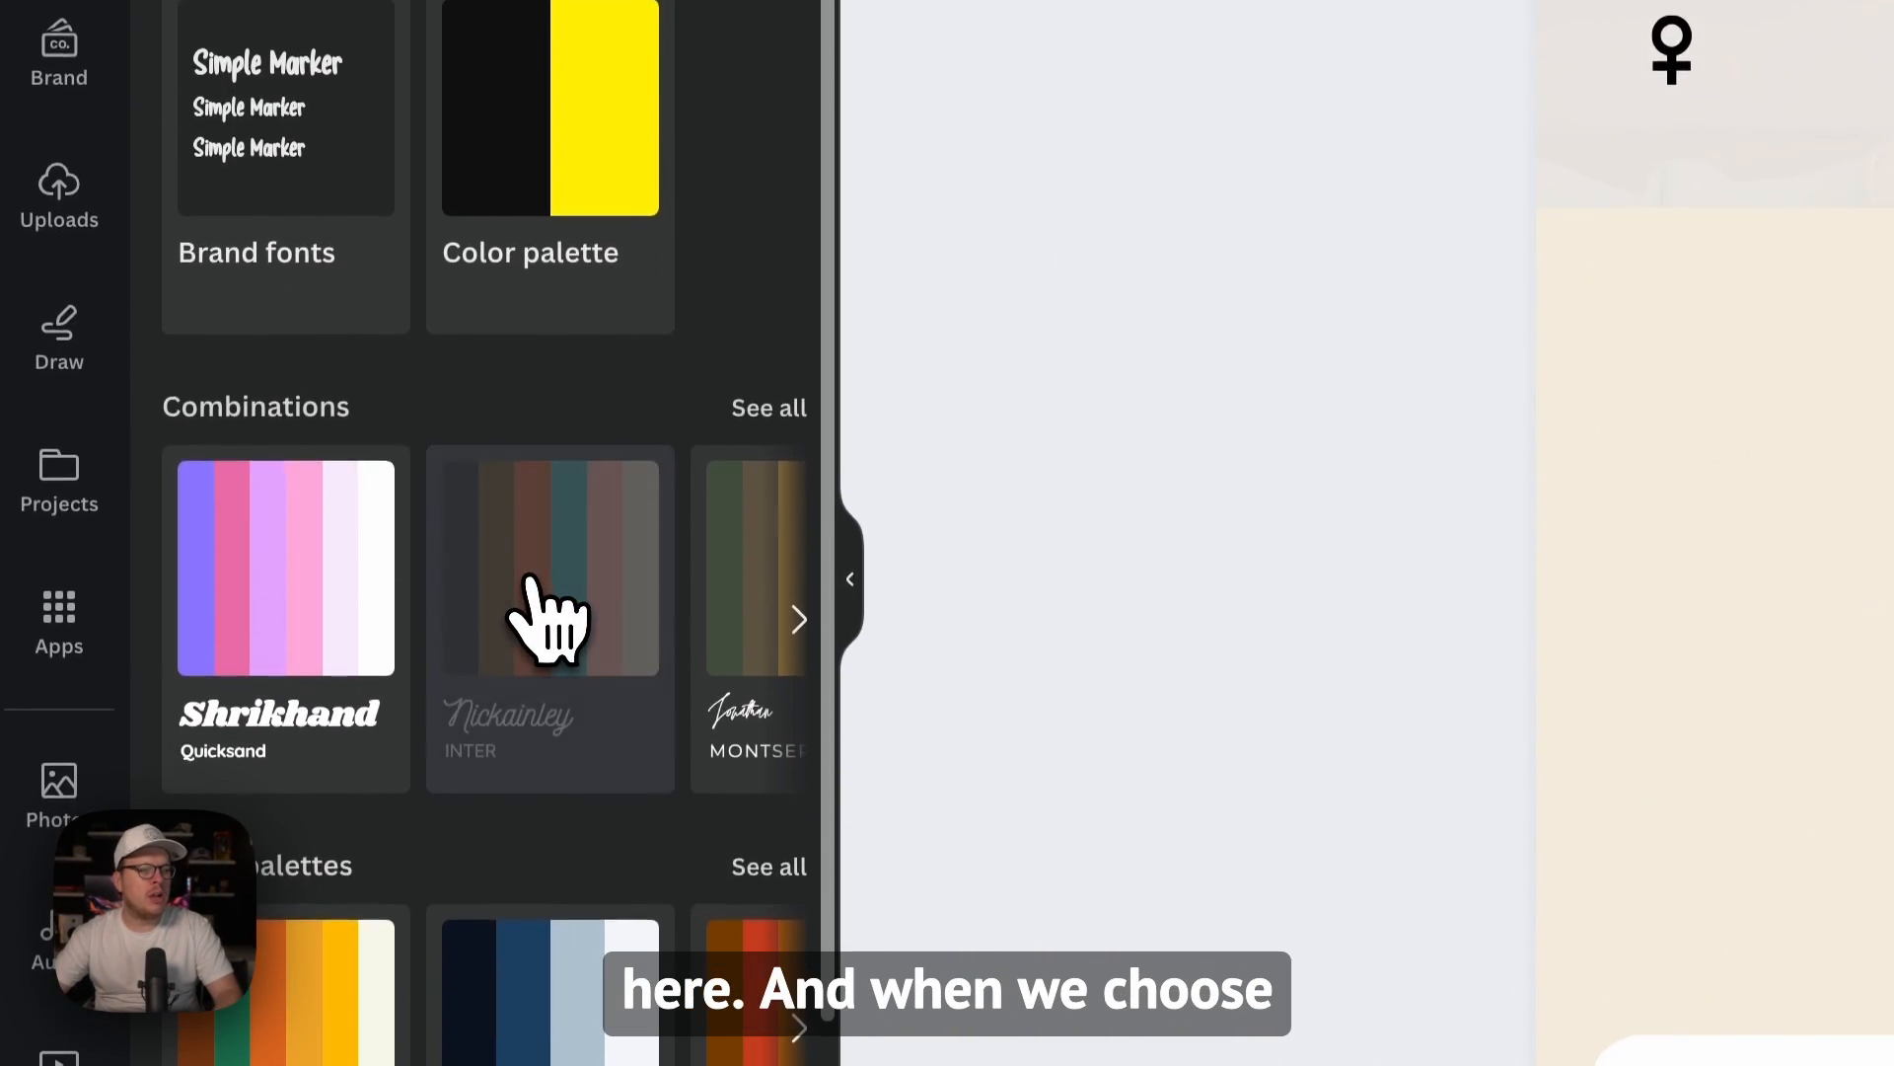
click(548, 612)
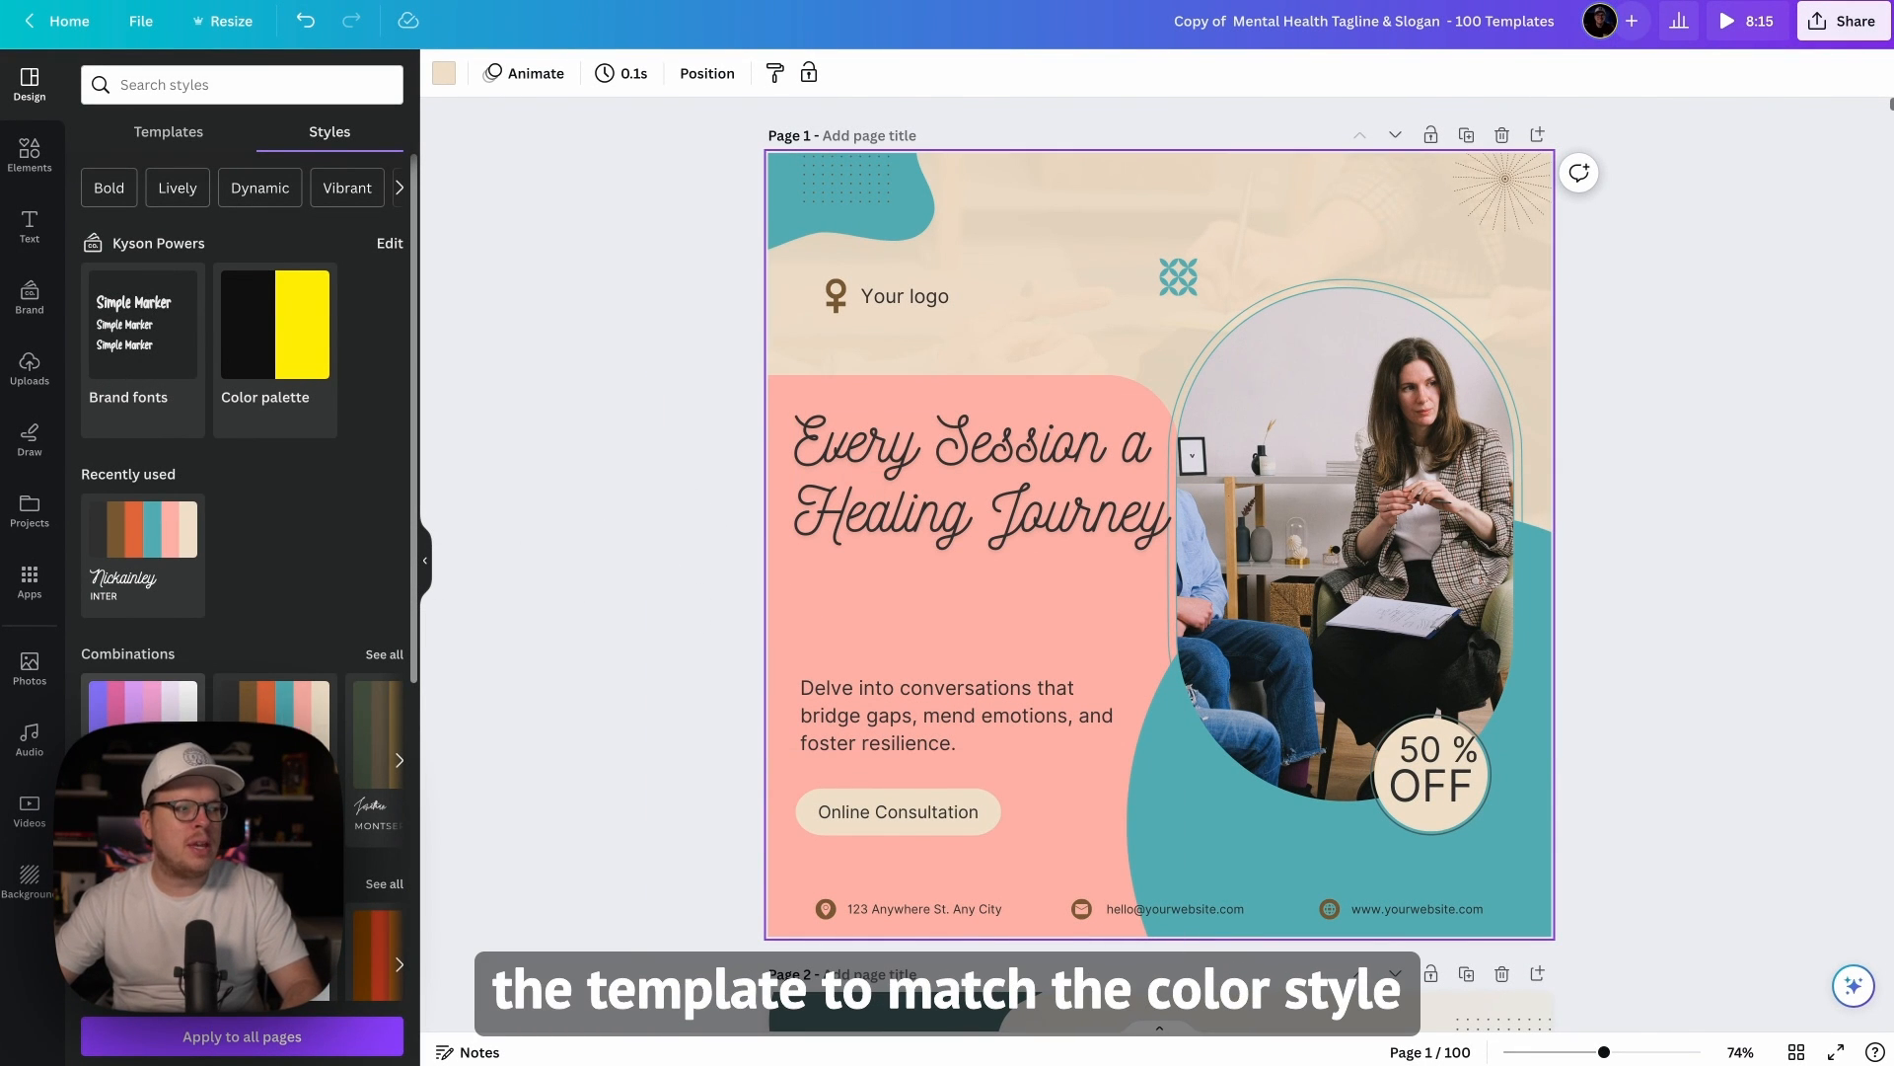
Step: Apply the Shrikhand and Quicksand style combination to page 1 and recolour it with the navy, blue and white color palette
scroll(242, 543, down, 3)
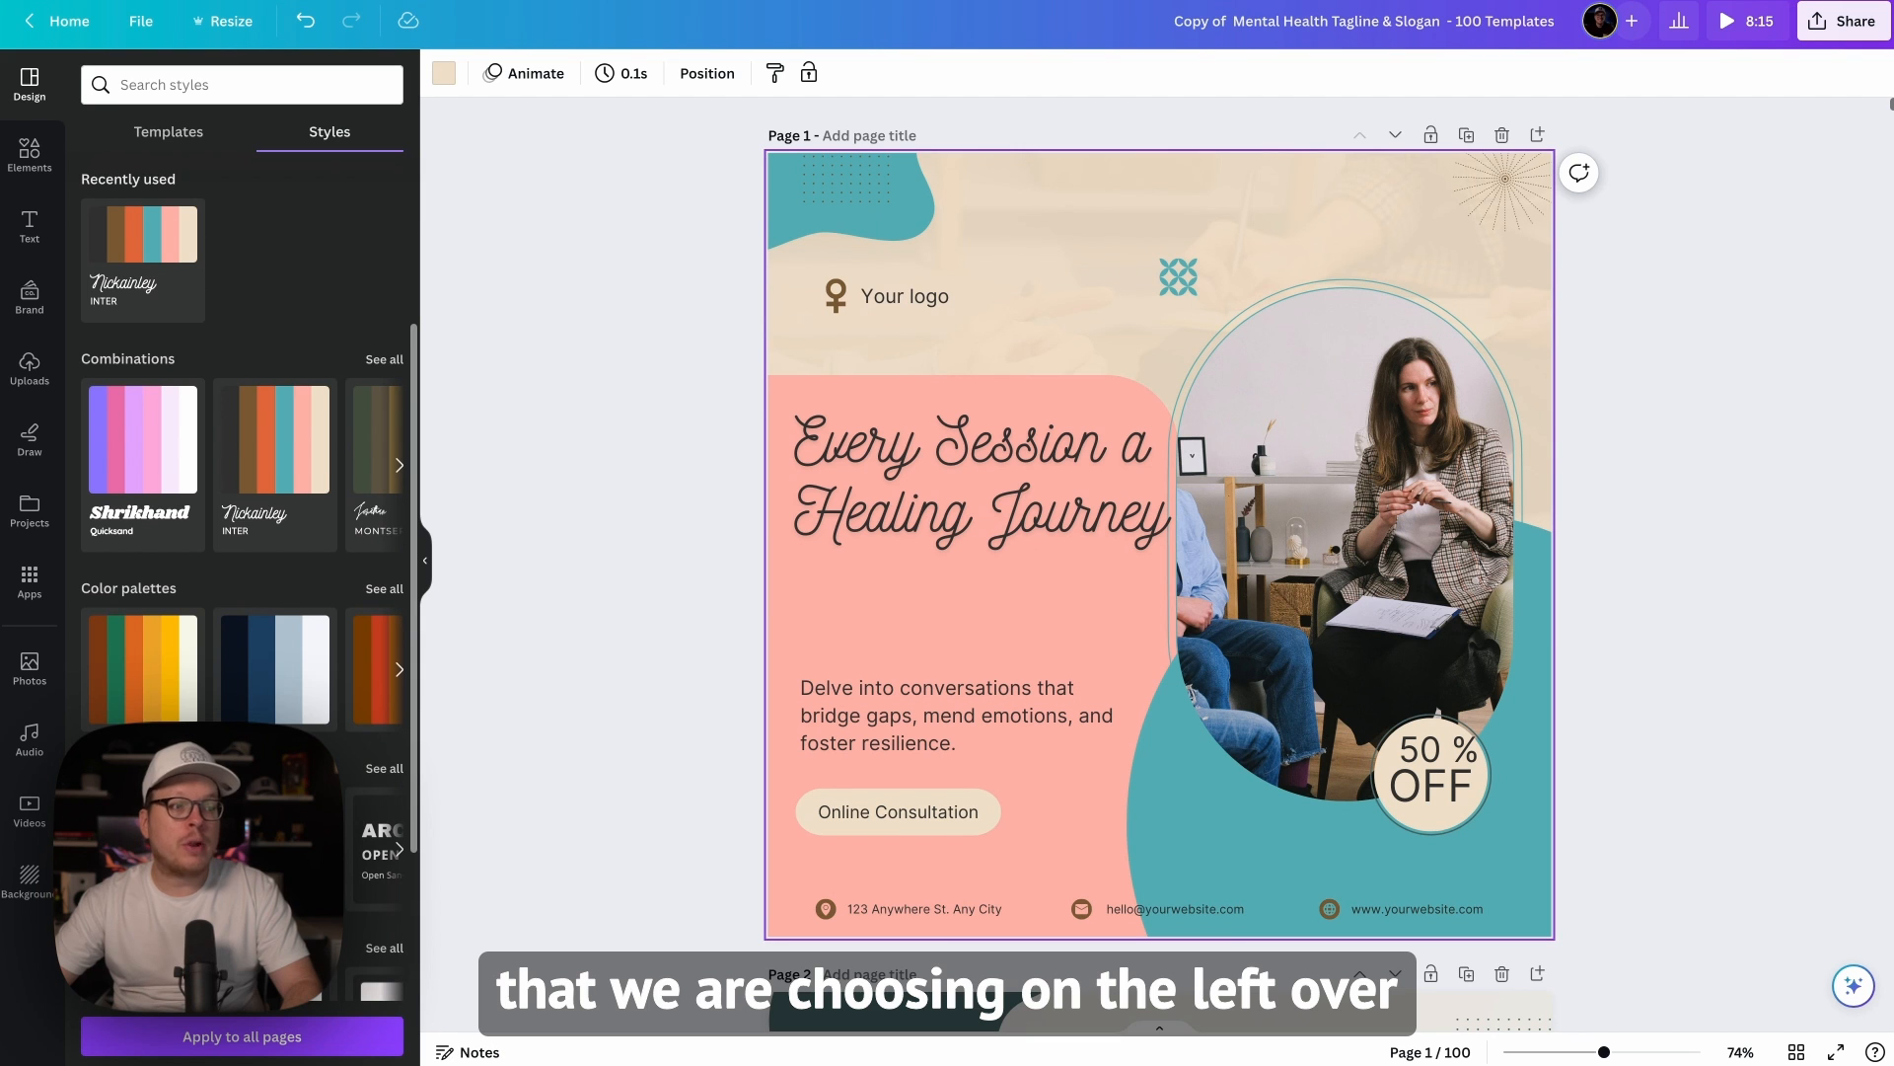
scroll(281, 617, down, 2)
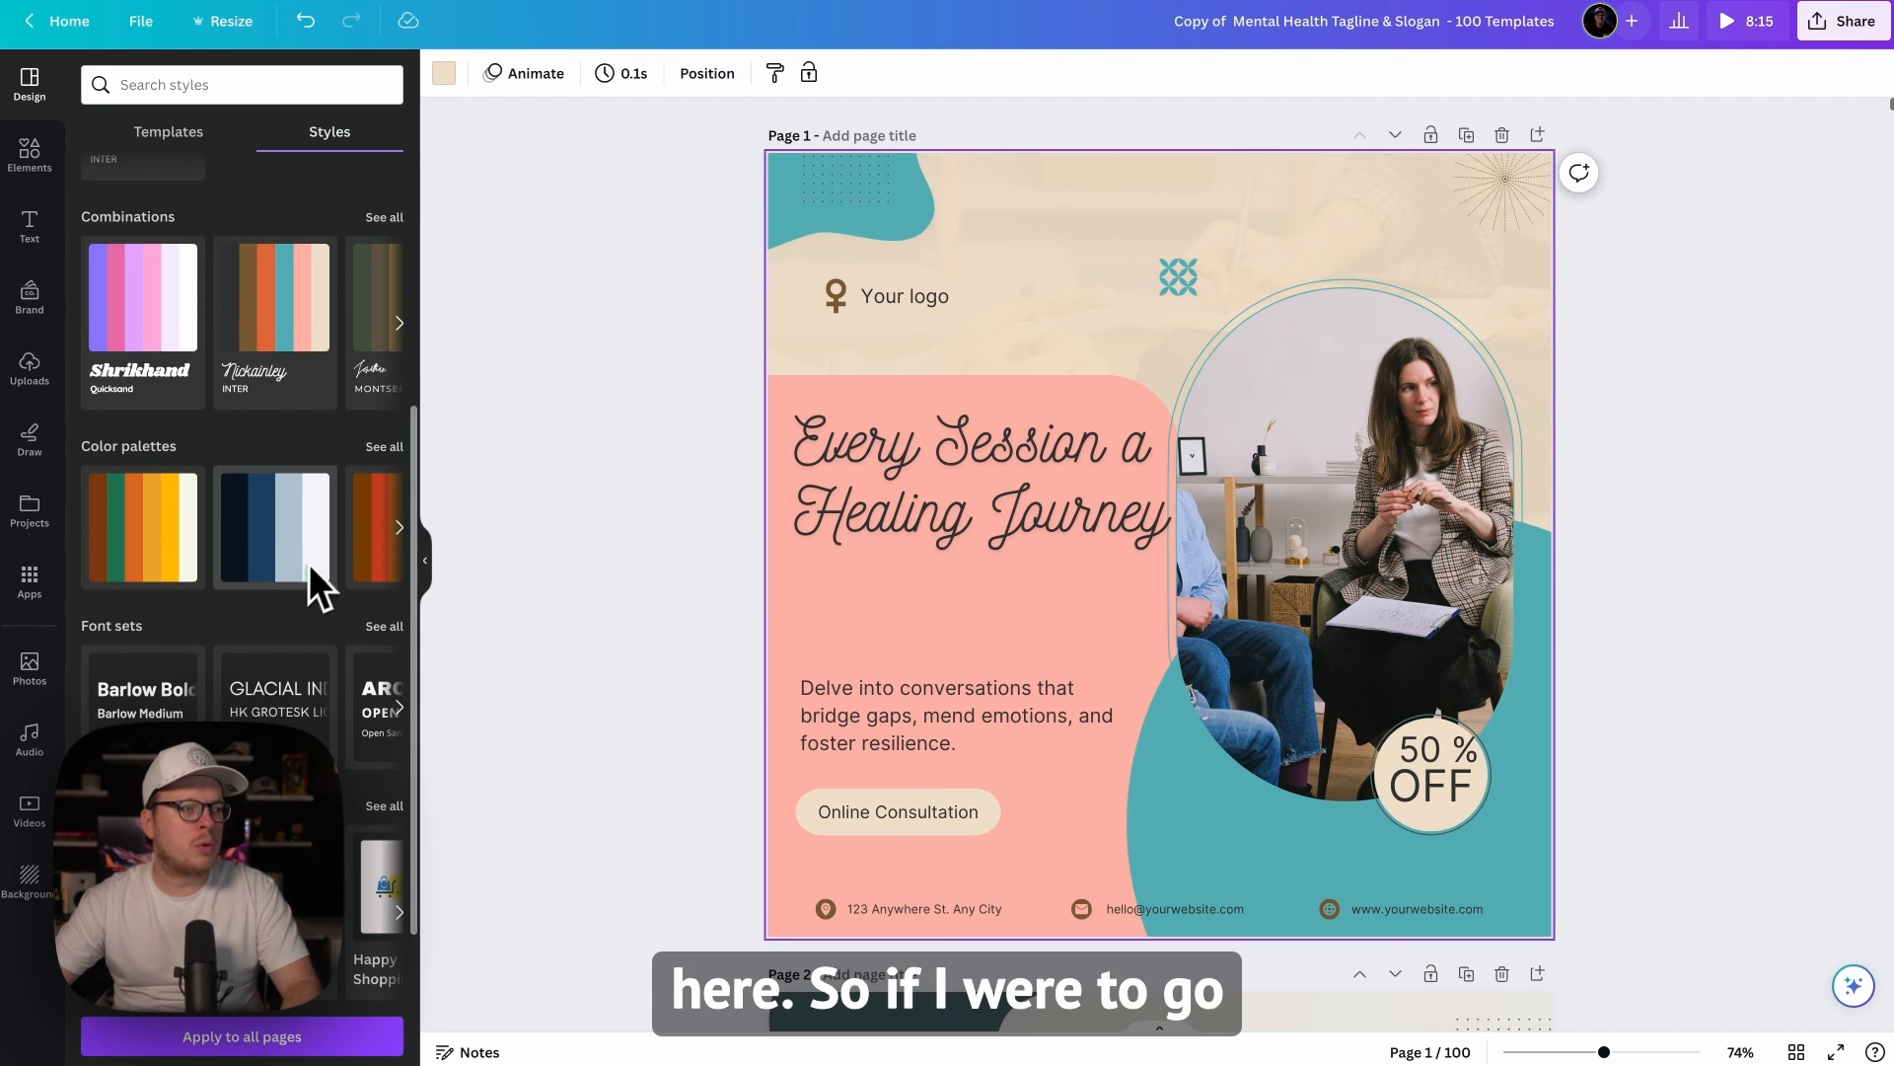
click(141, 328)
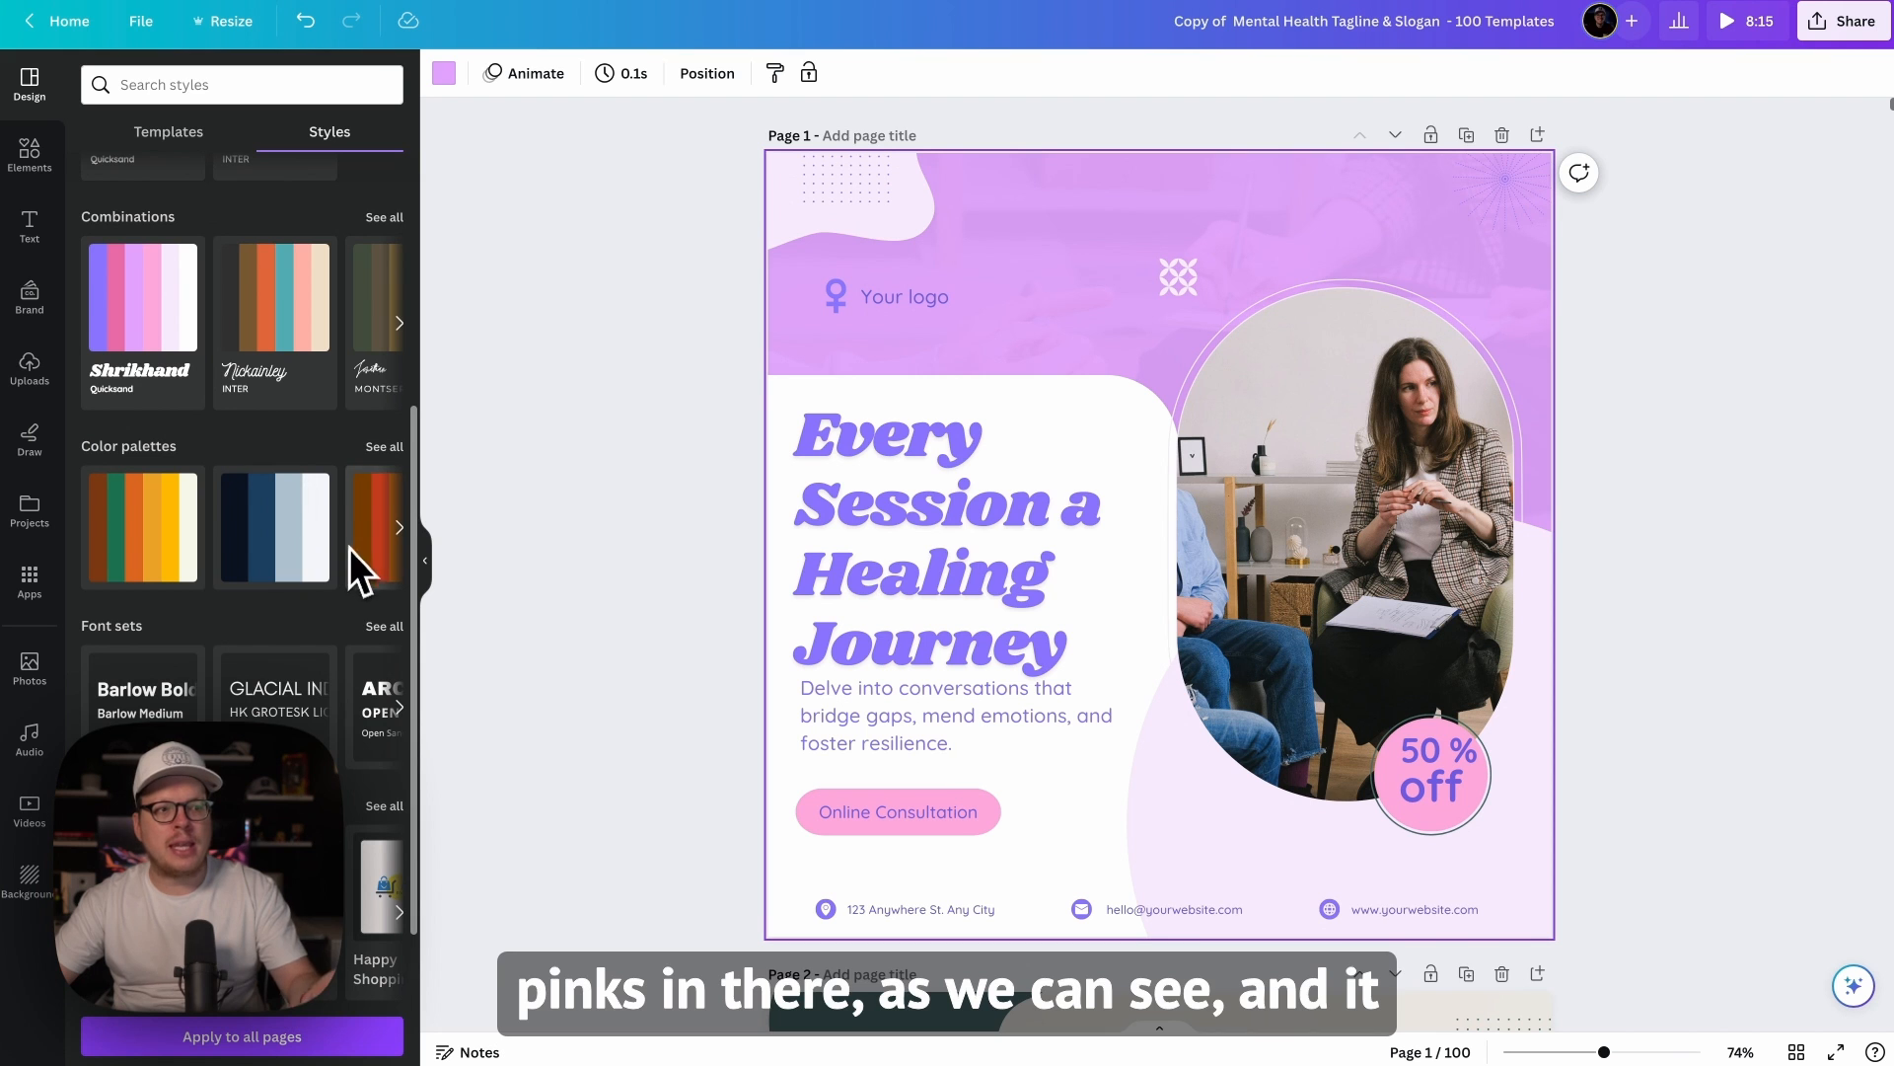
click(276, 544)
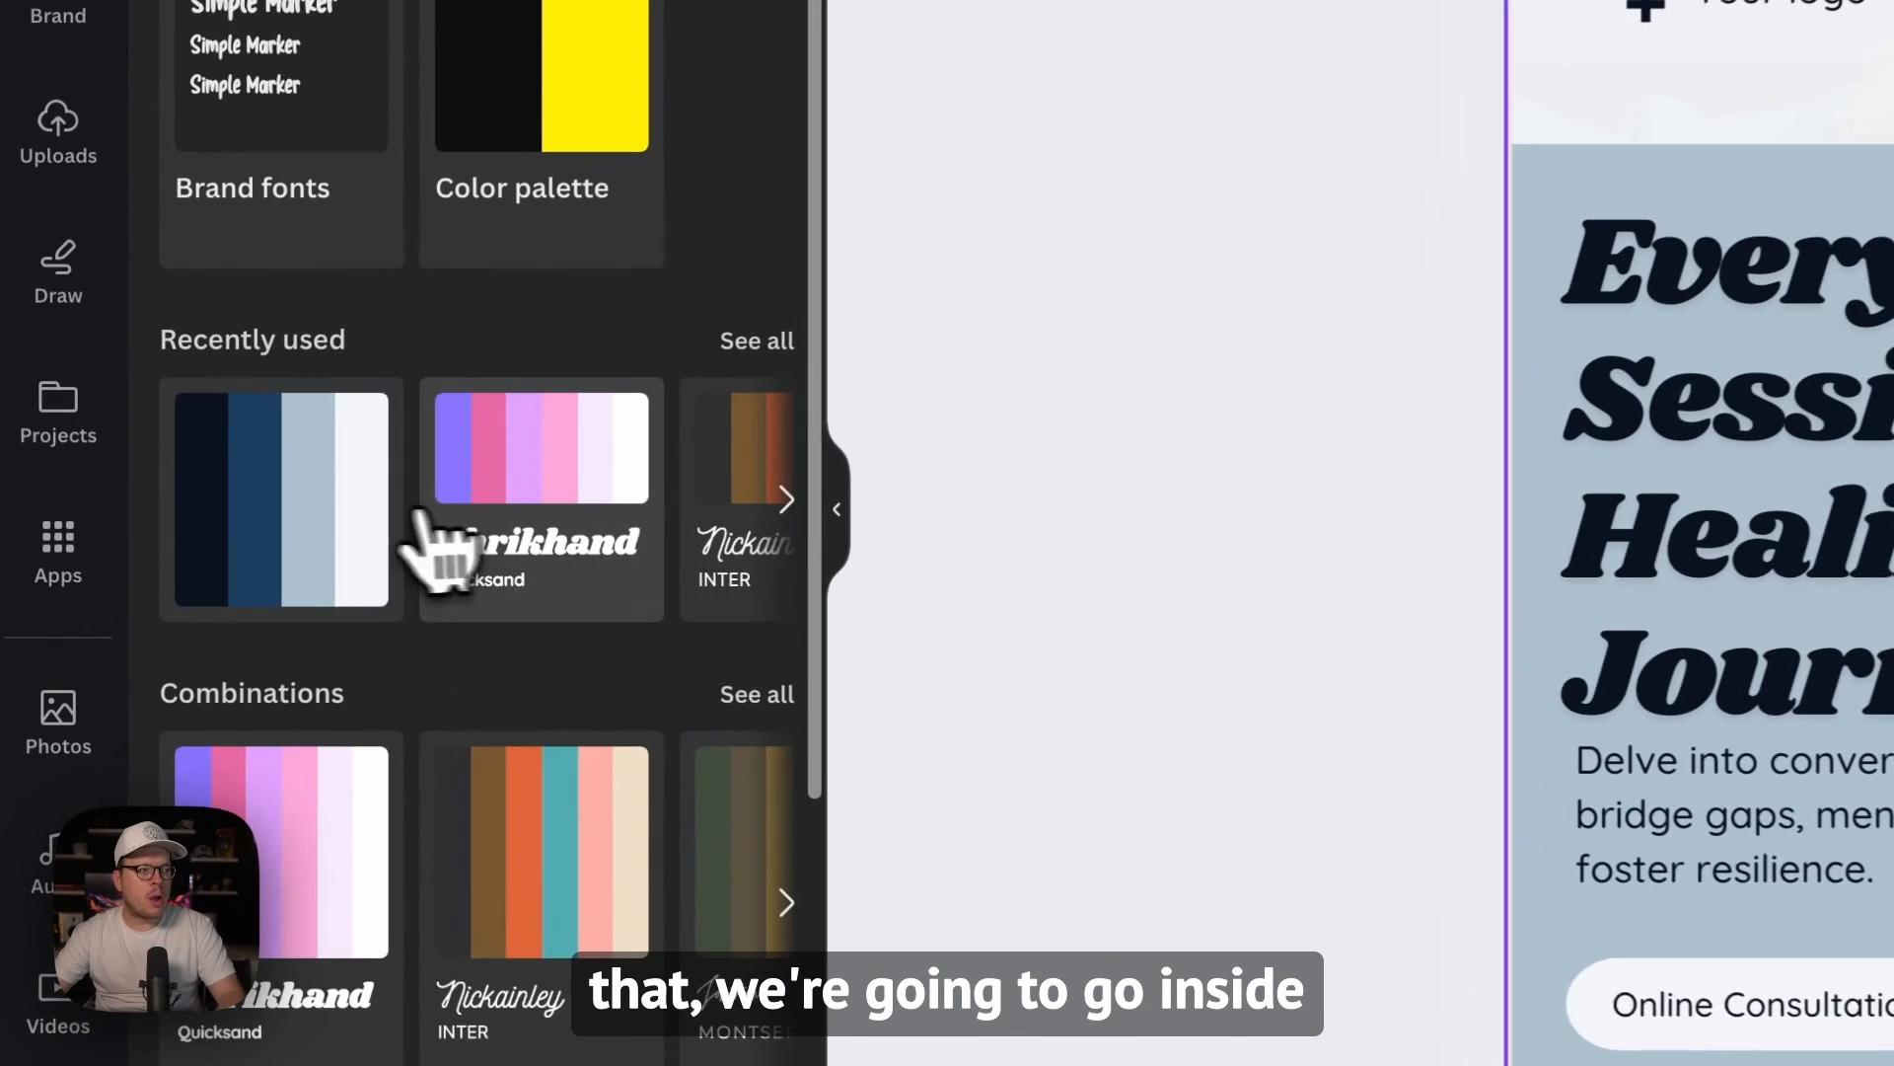
Step: Open the Translate app and set the translation to apply to all pages (1-100)
click(61, 547)
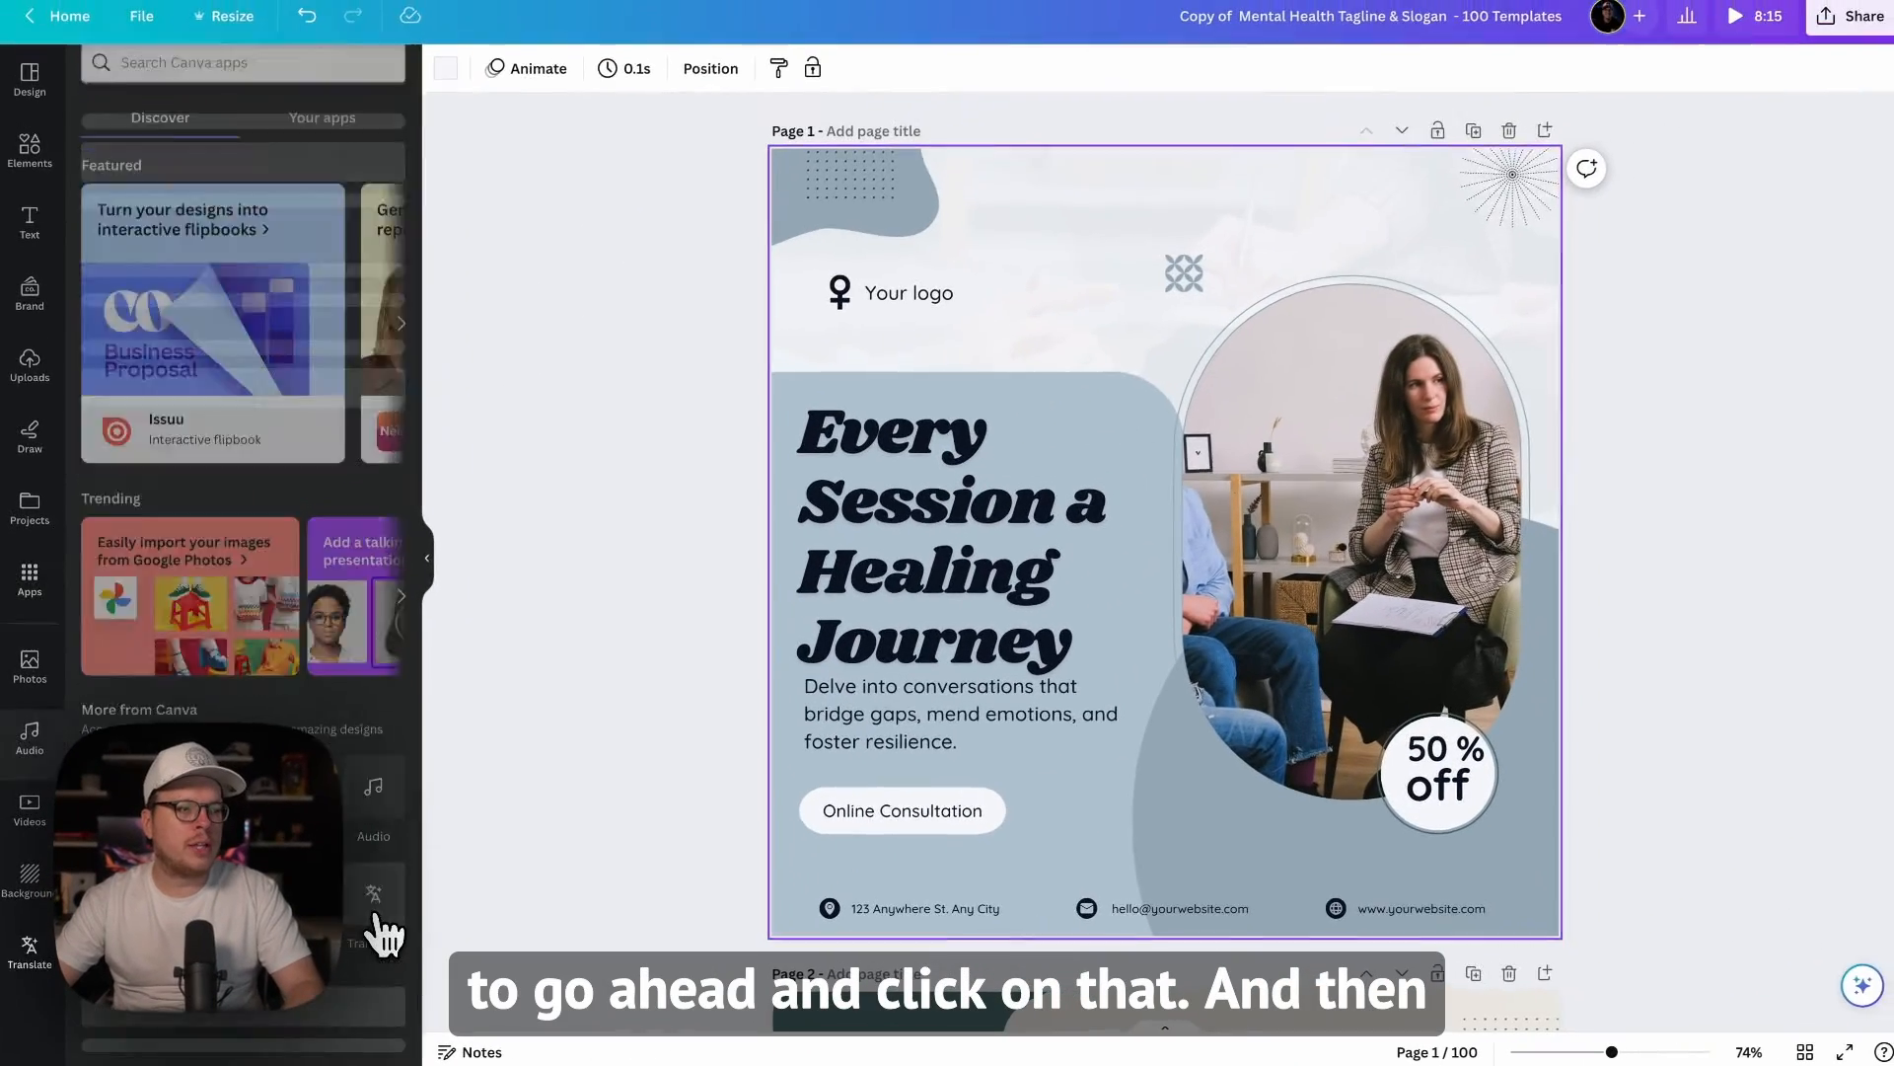
click(397, 923)
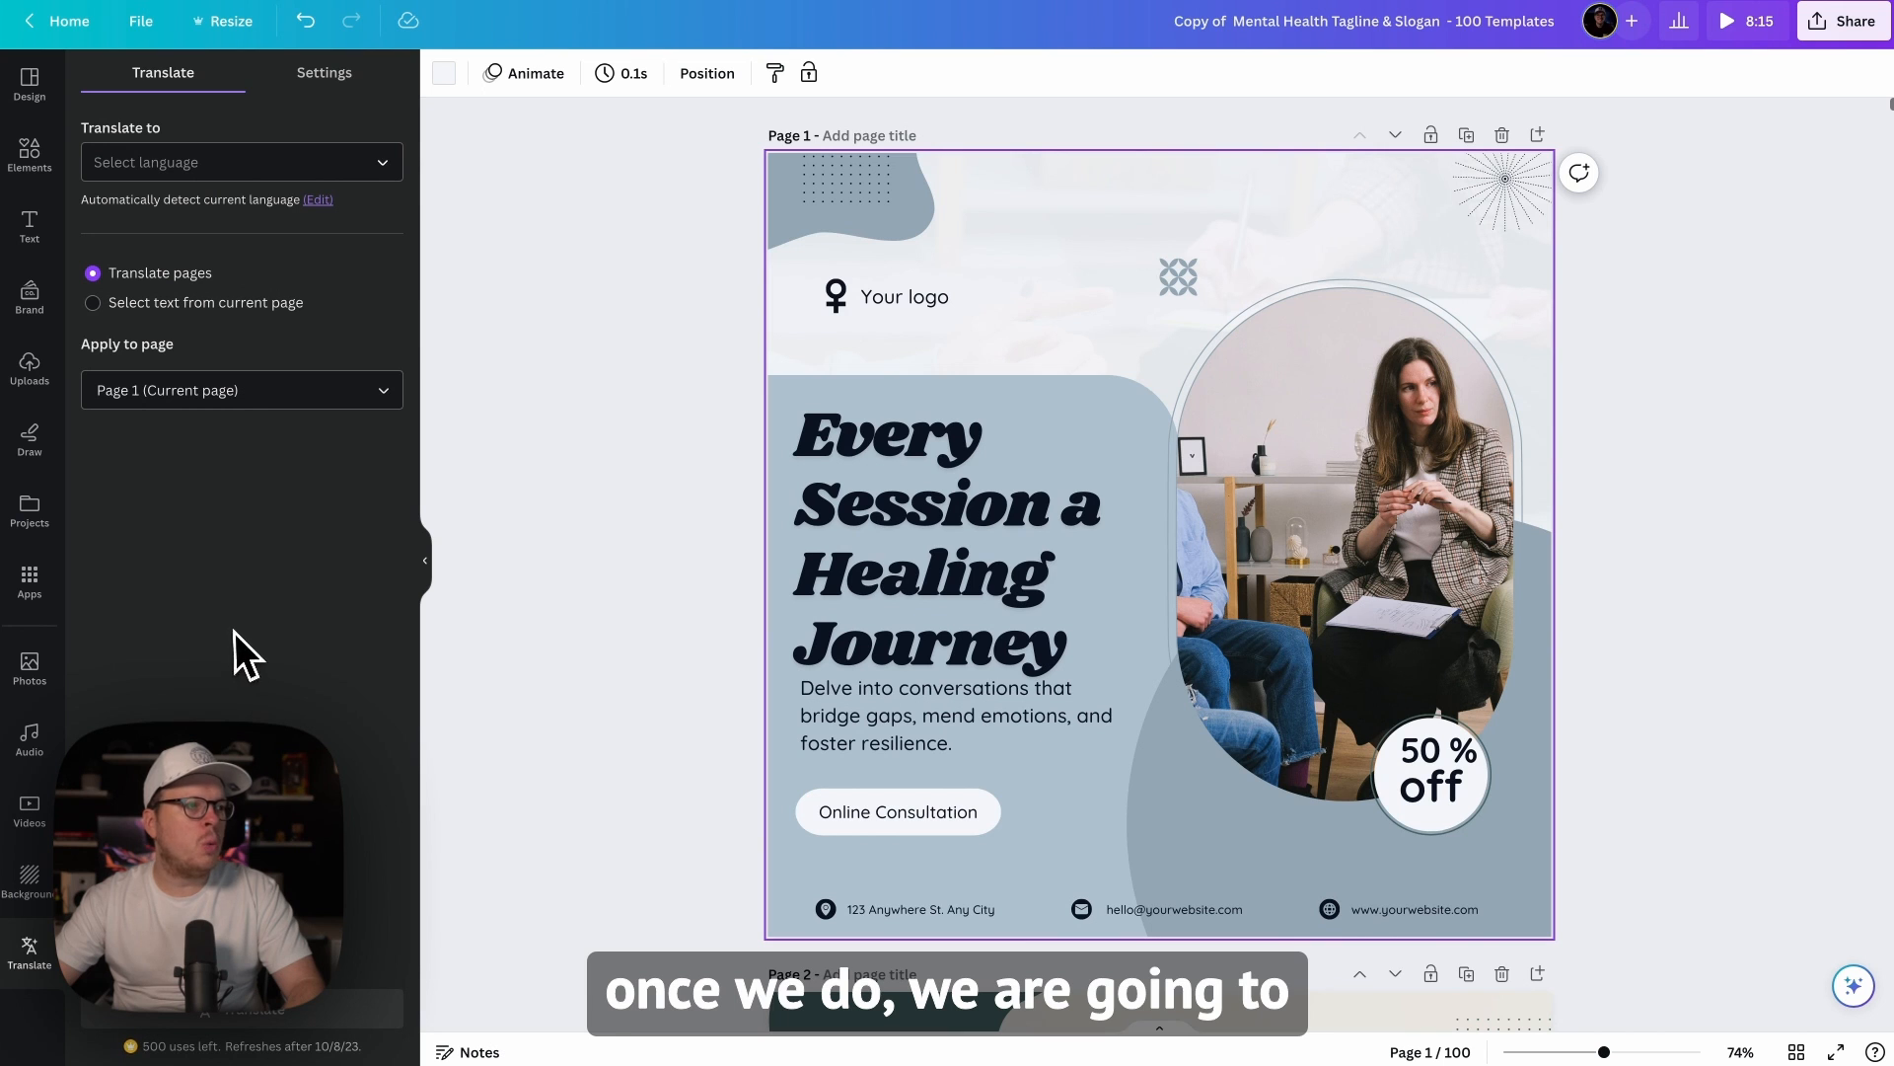
click(207, 408)
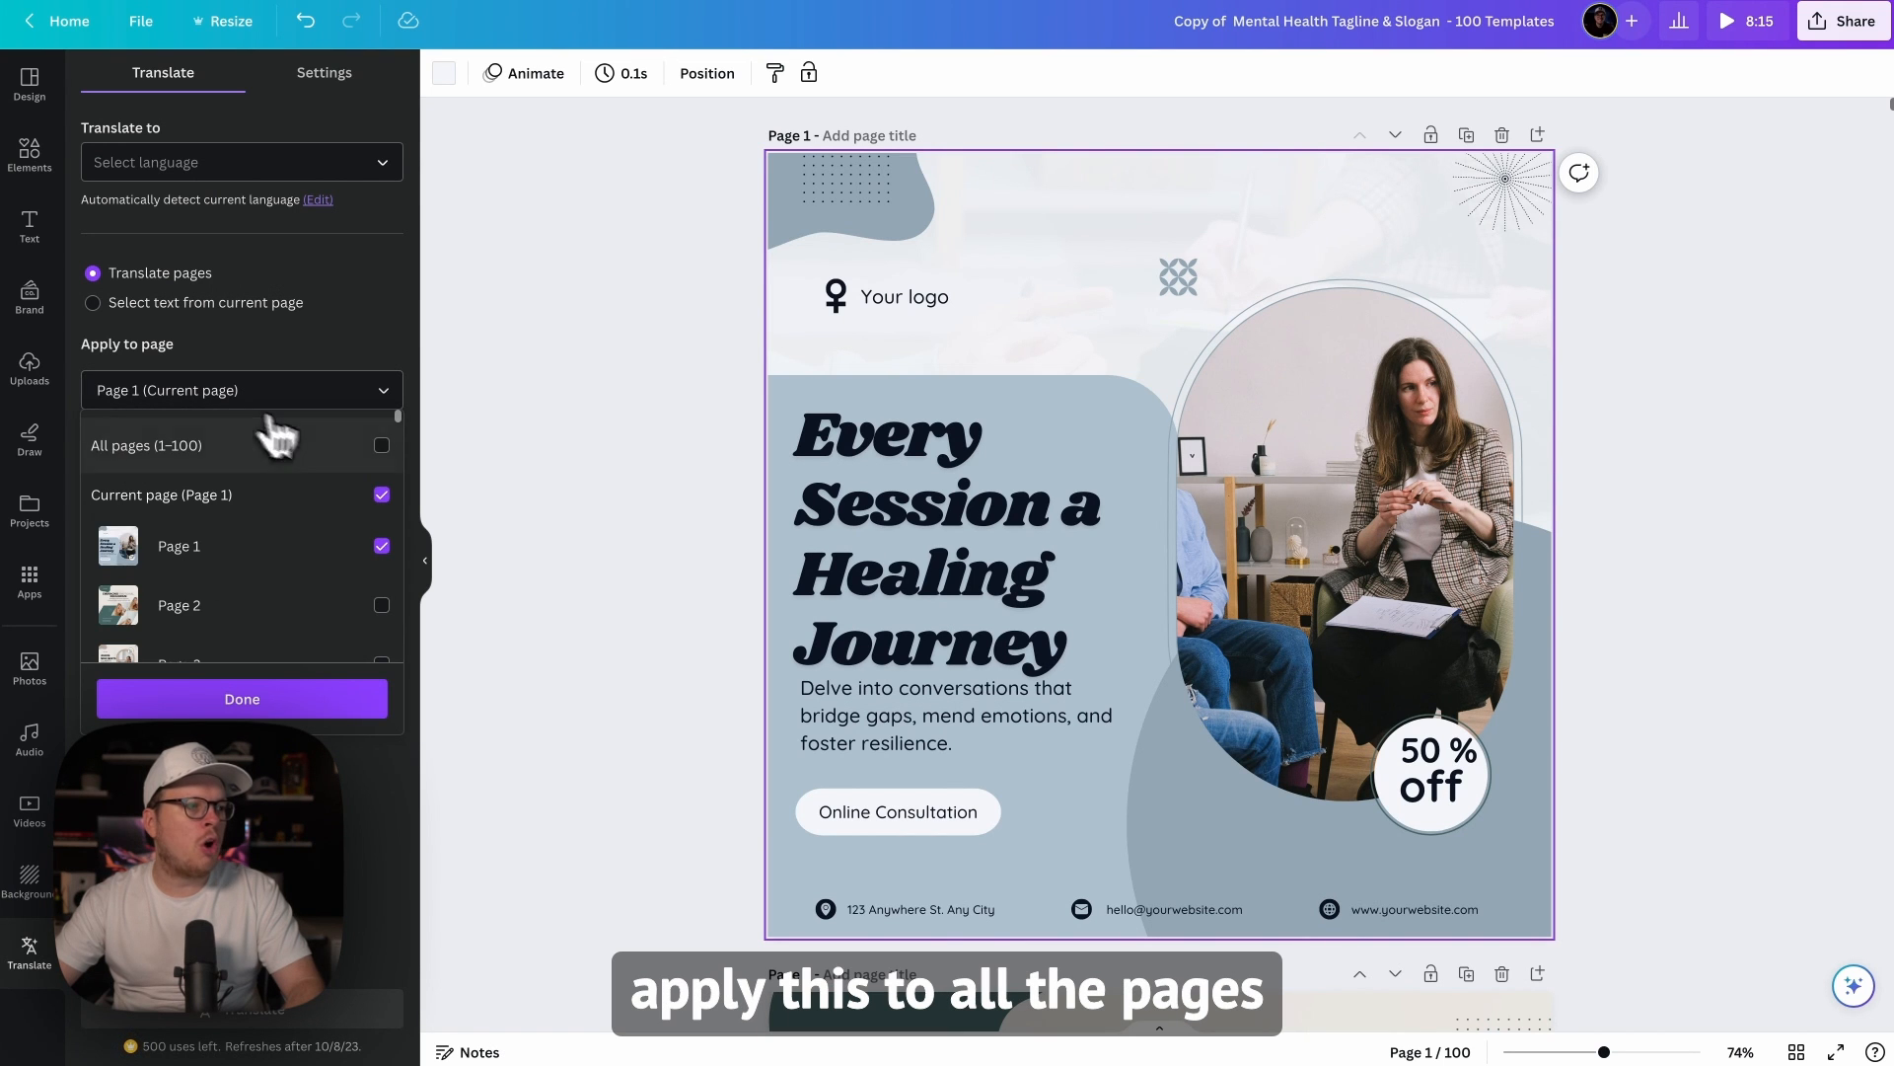
click(381, 446)
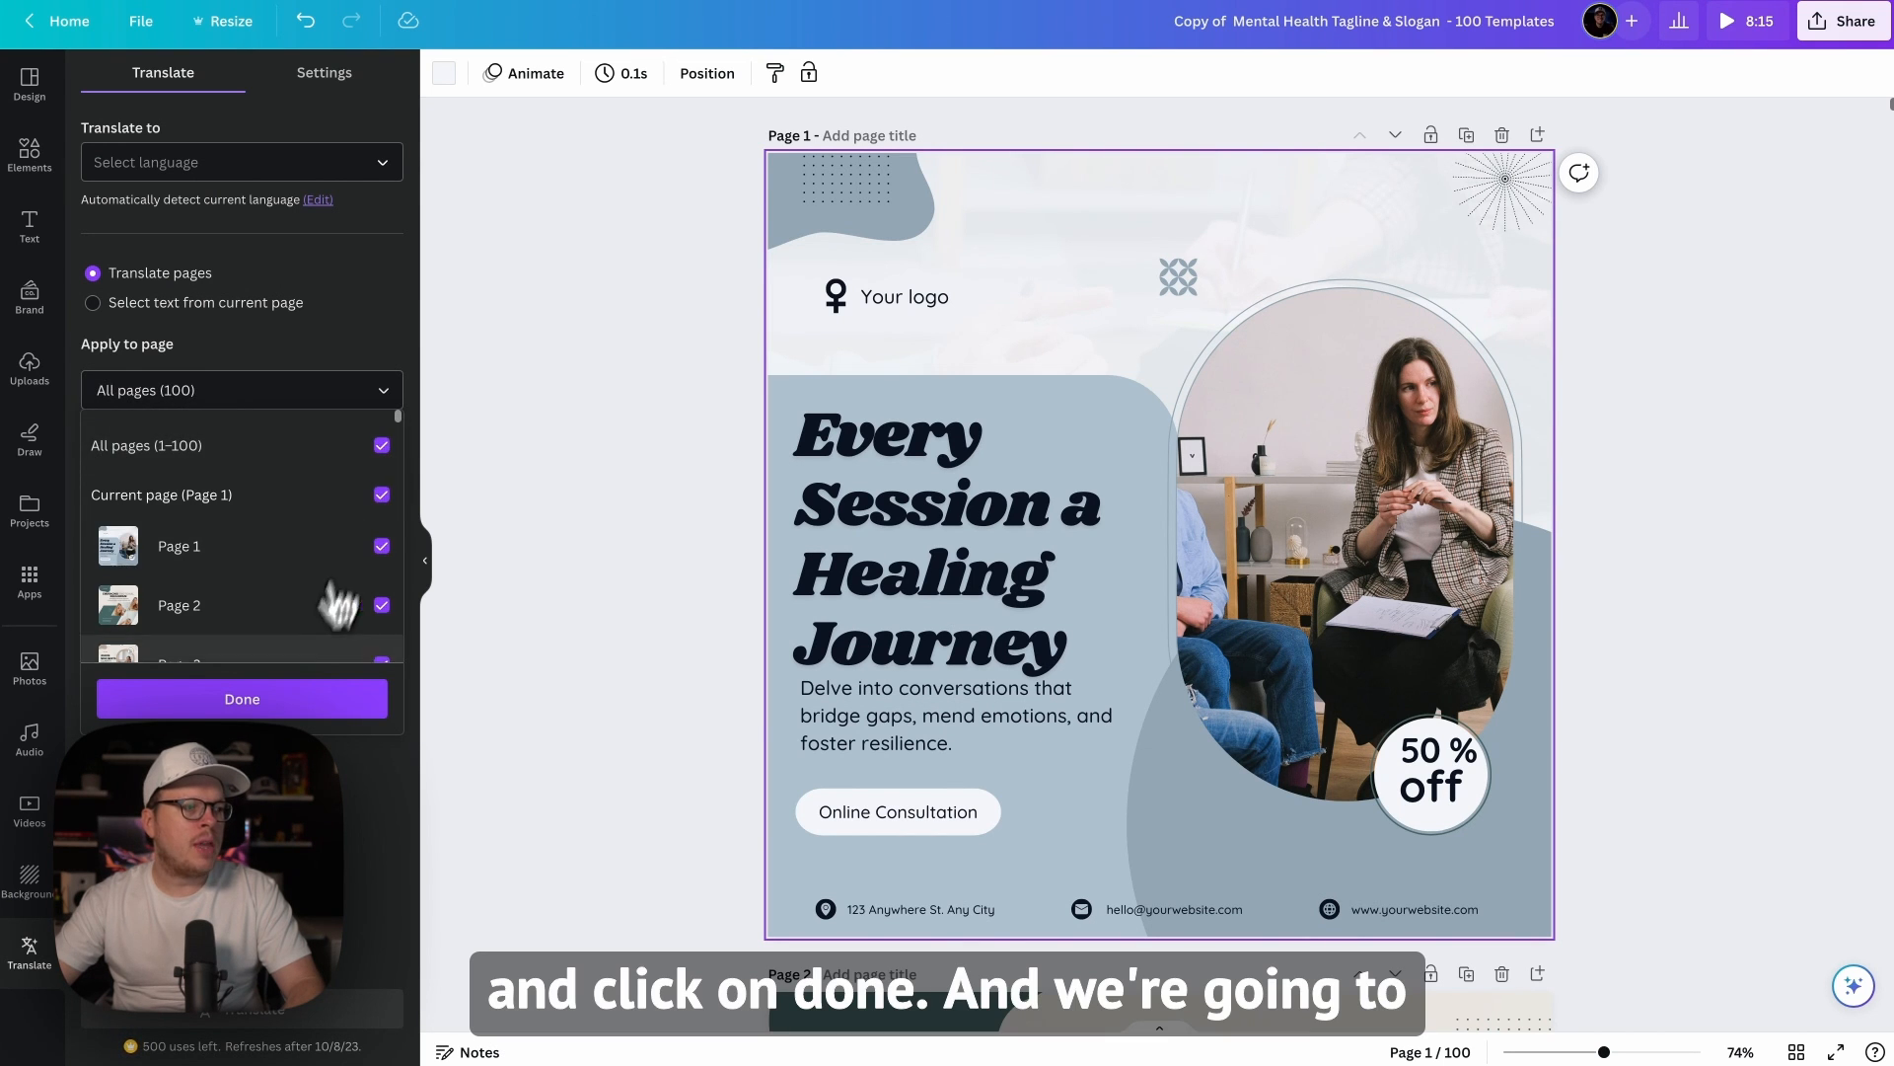
click(284, 701)
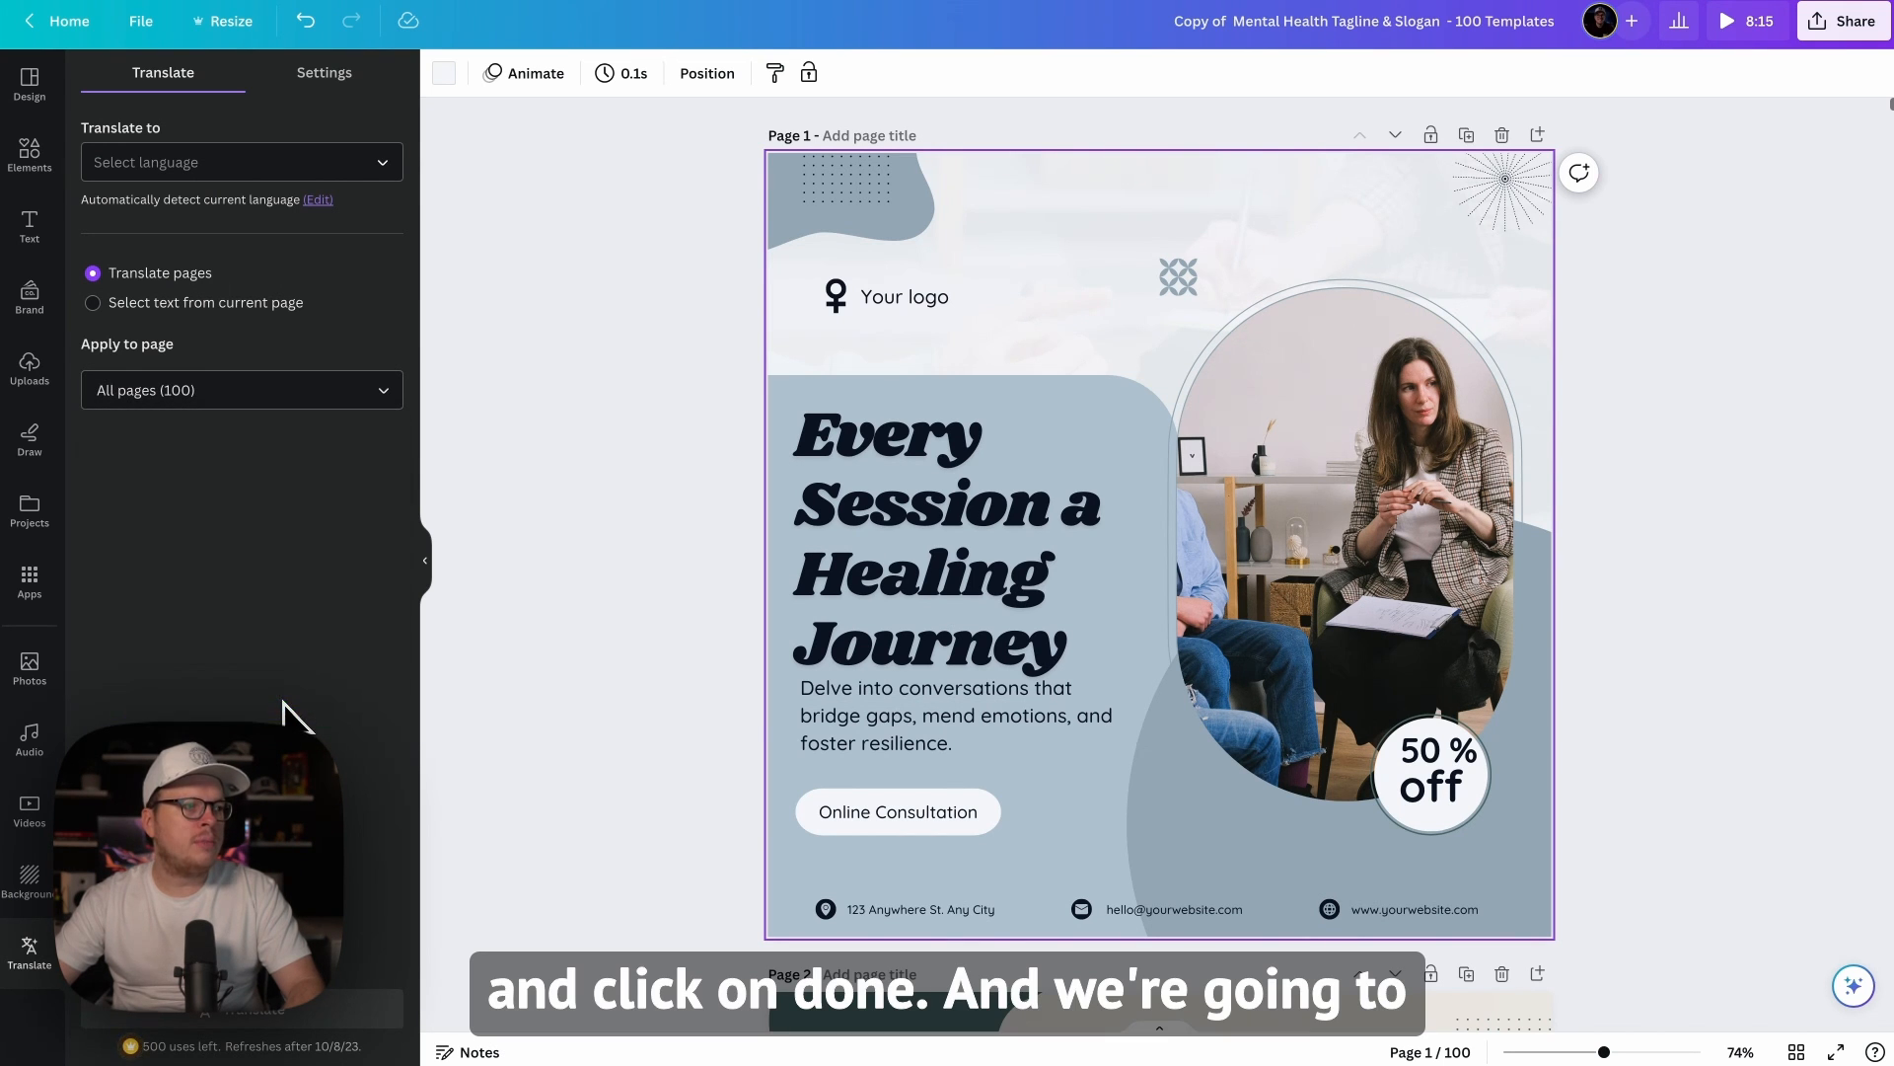
Step: Translate the chosen pages into Spanish and undo the translation
click(363, 174)
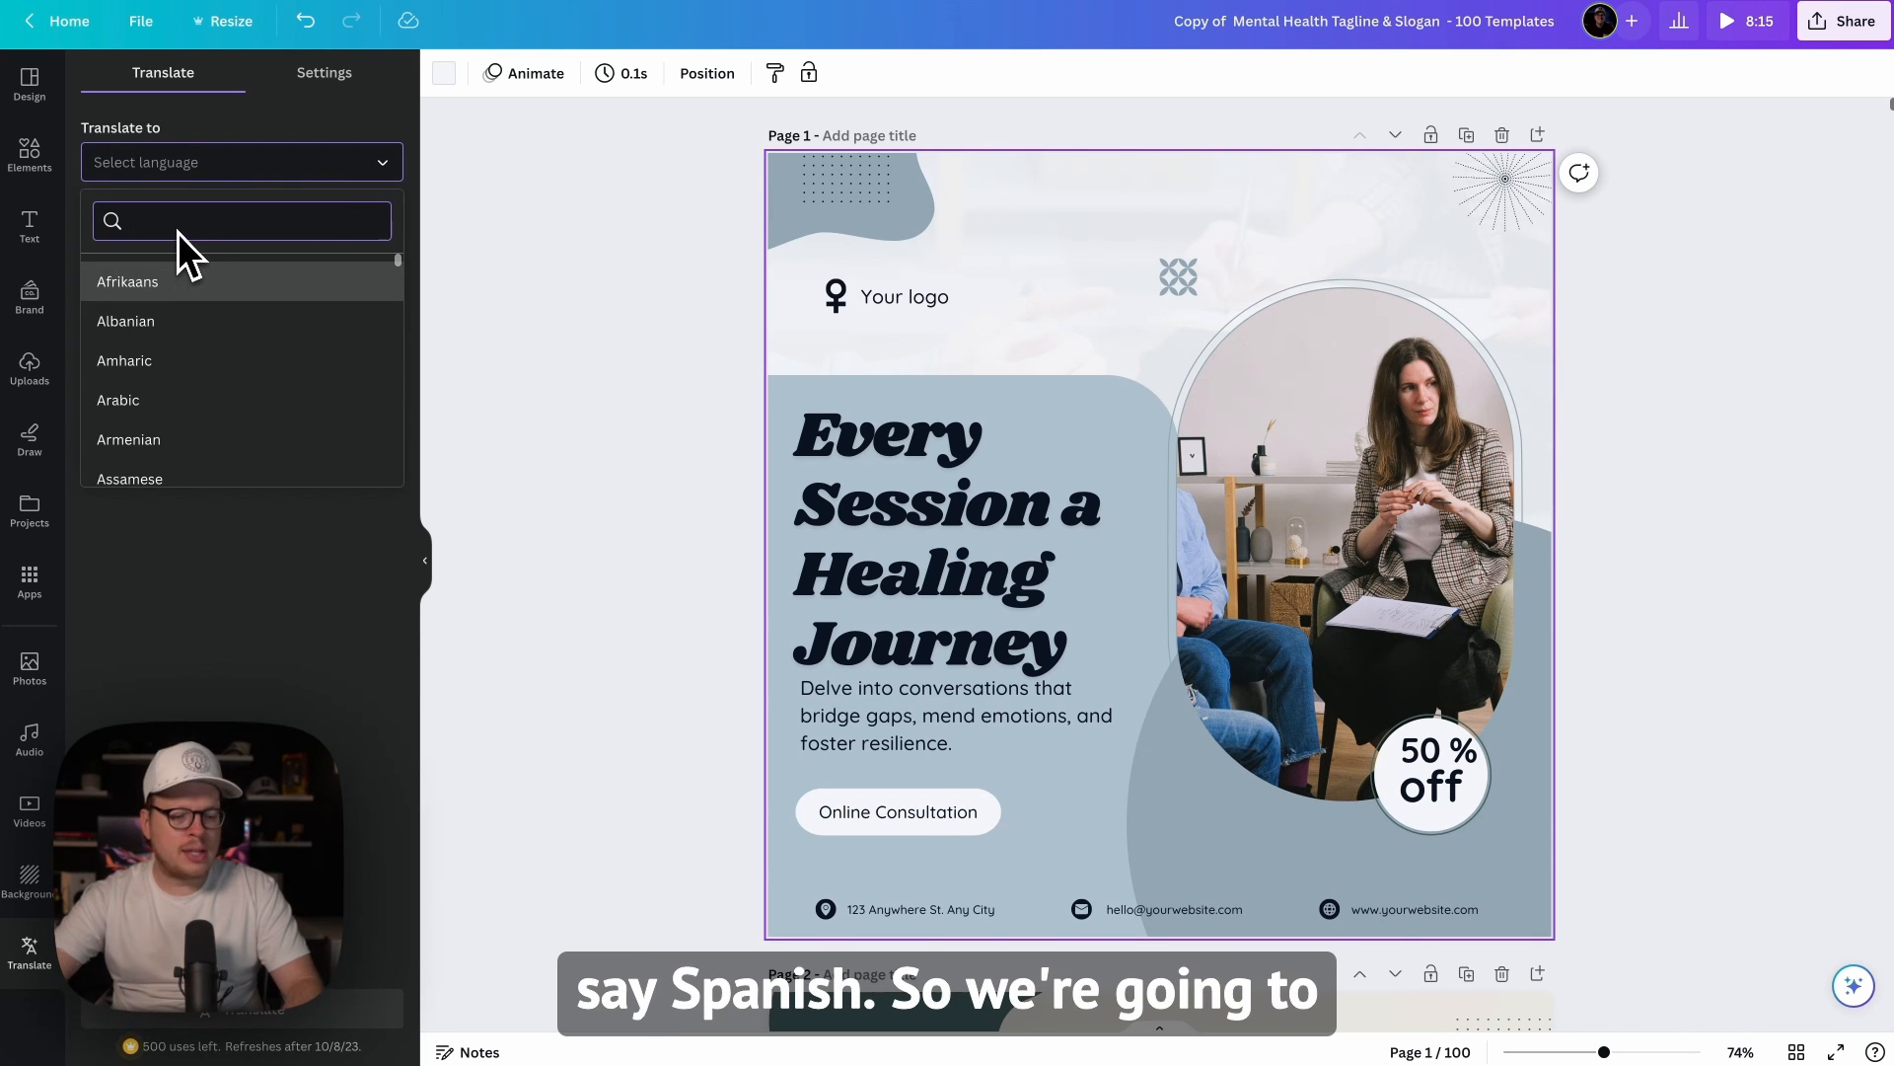
text(span)
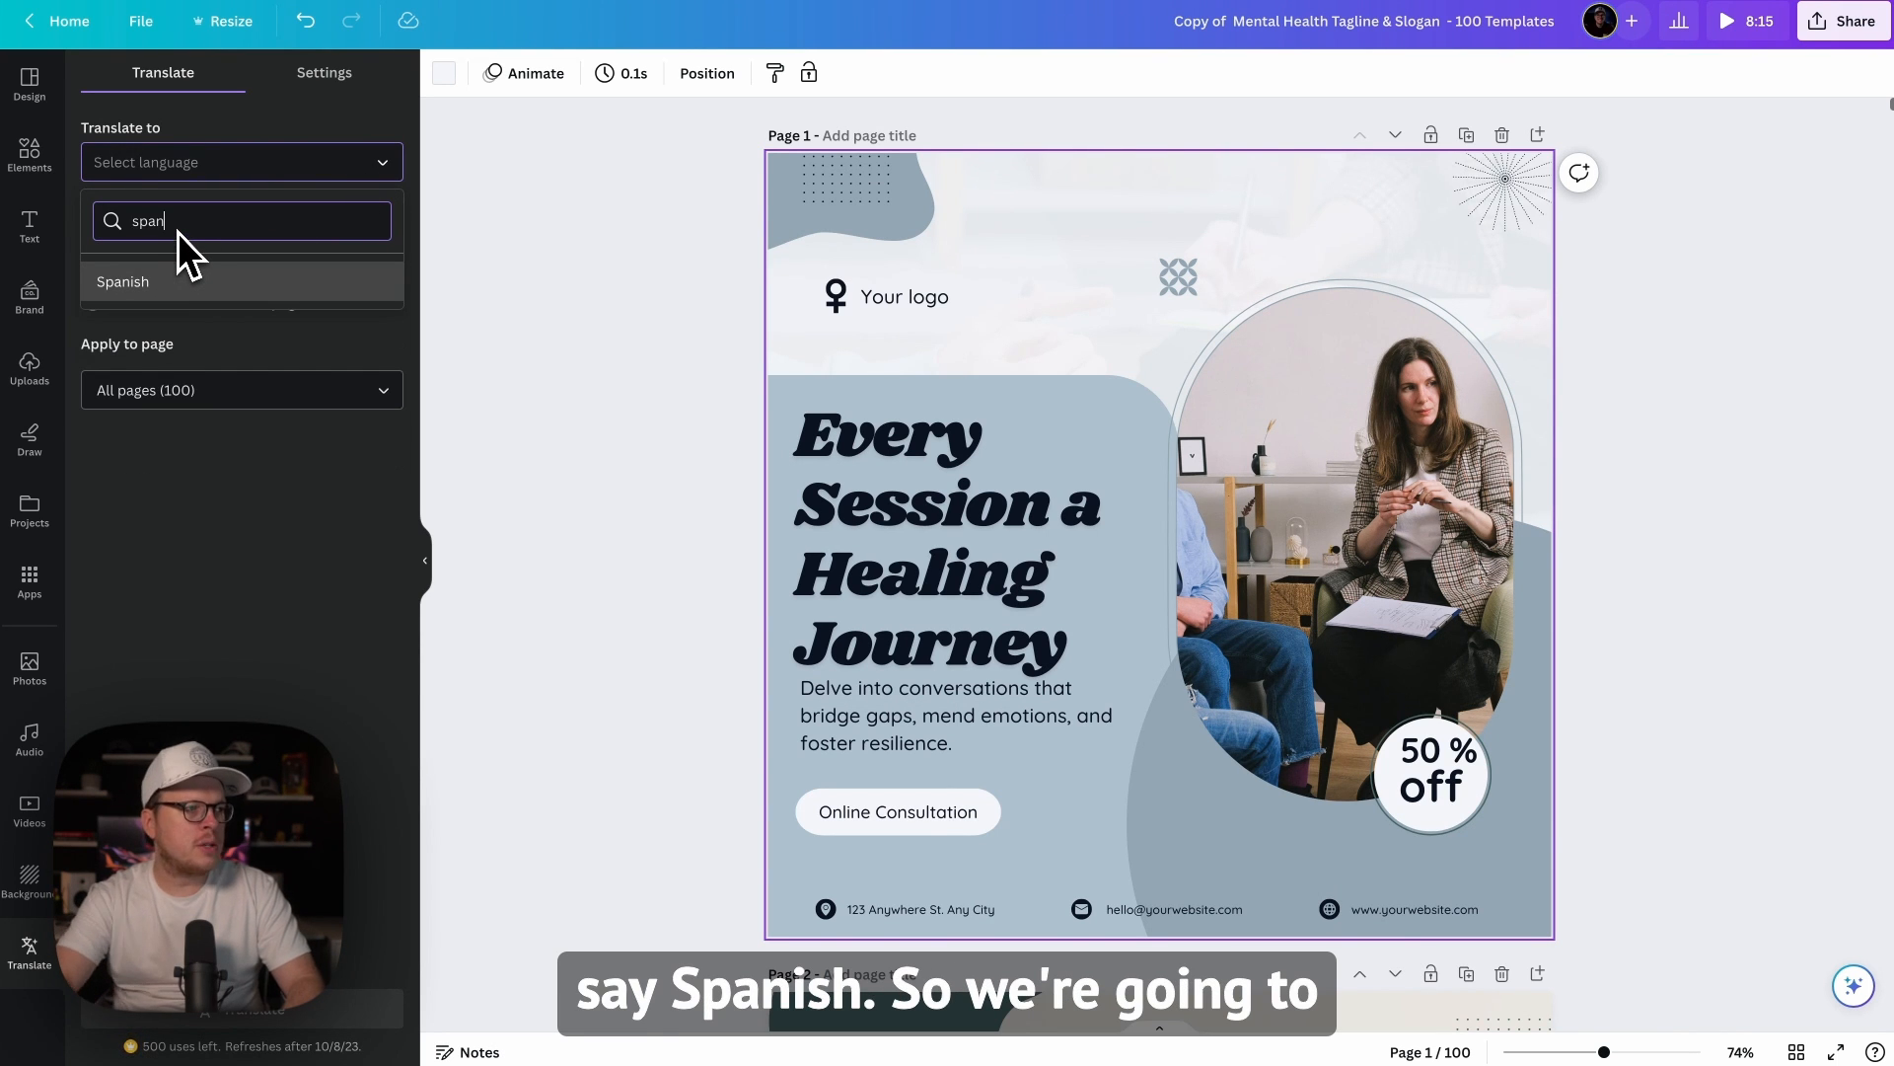
click(154, 284)
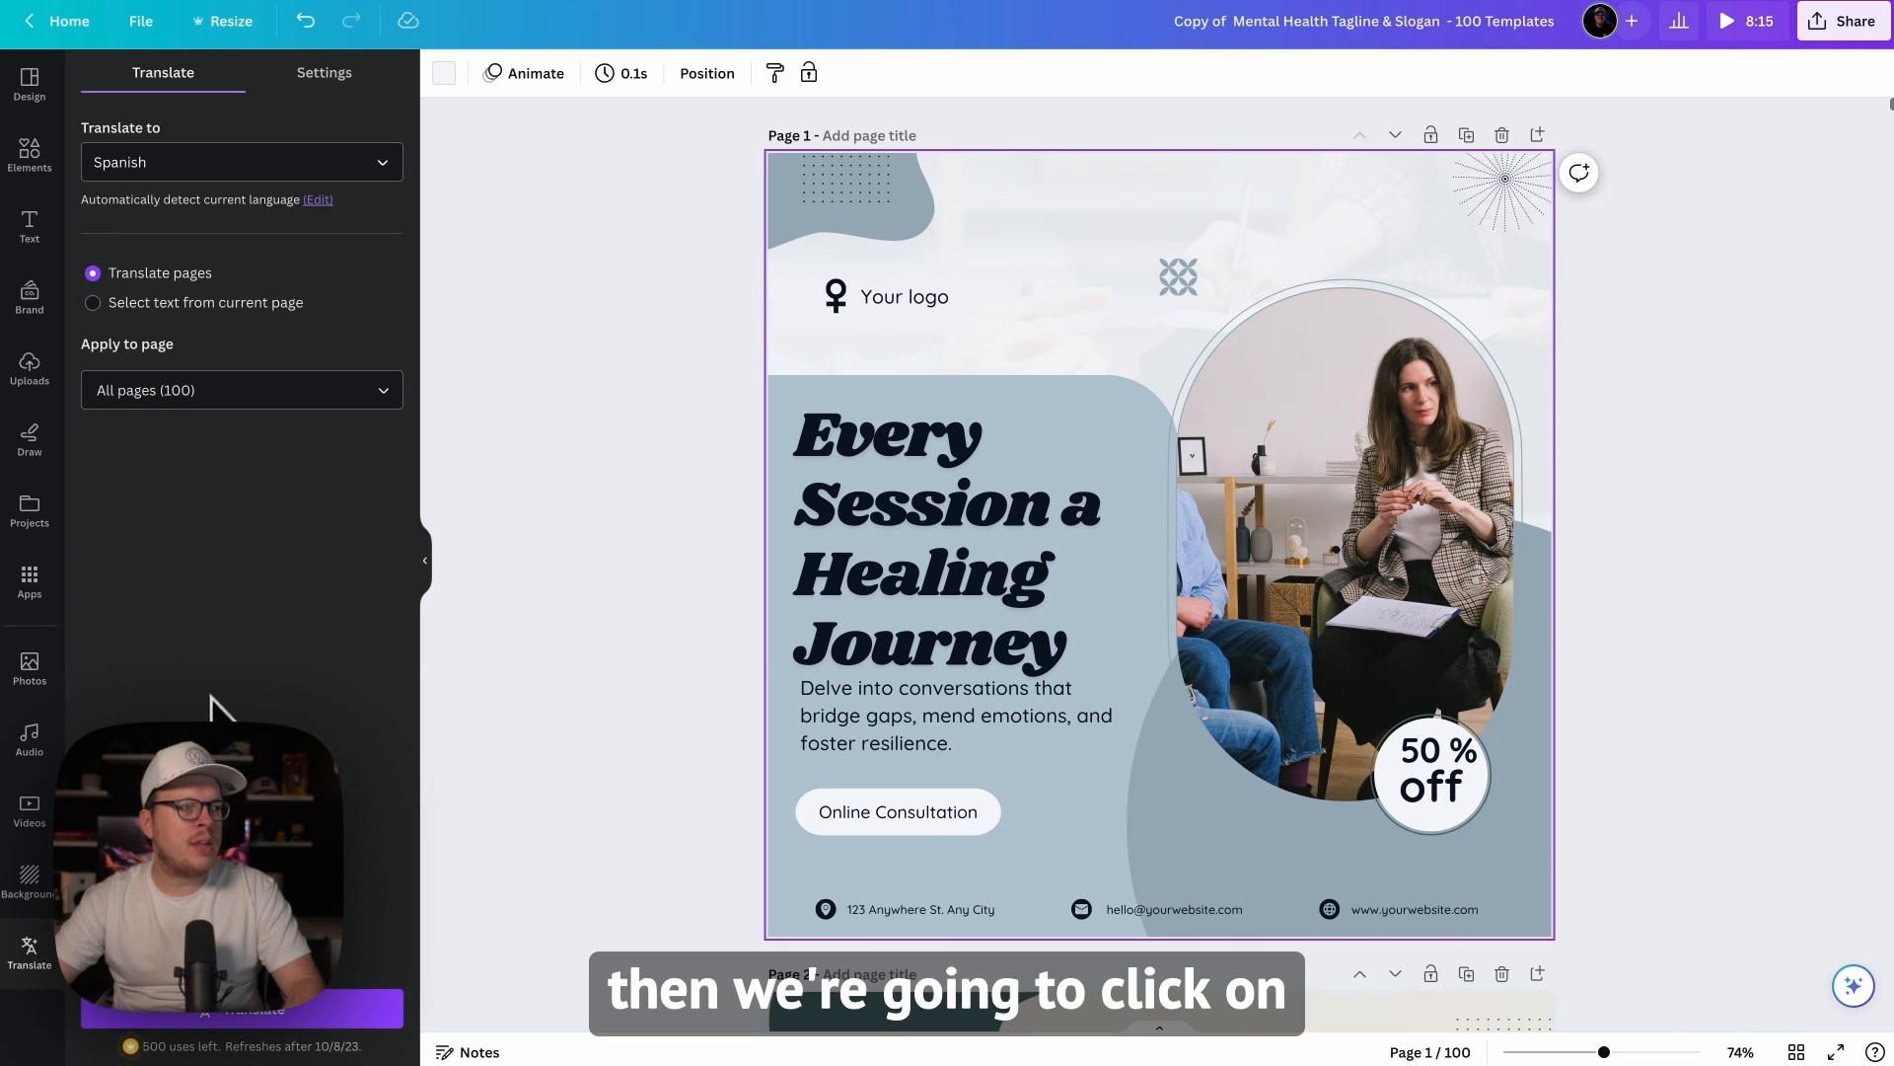
click(242, 1009)
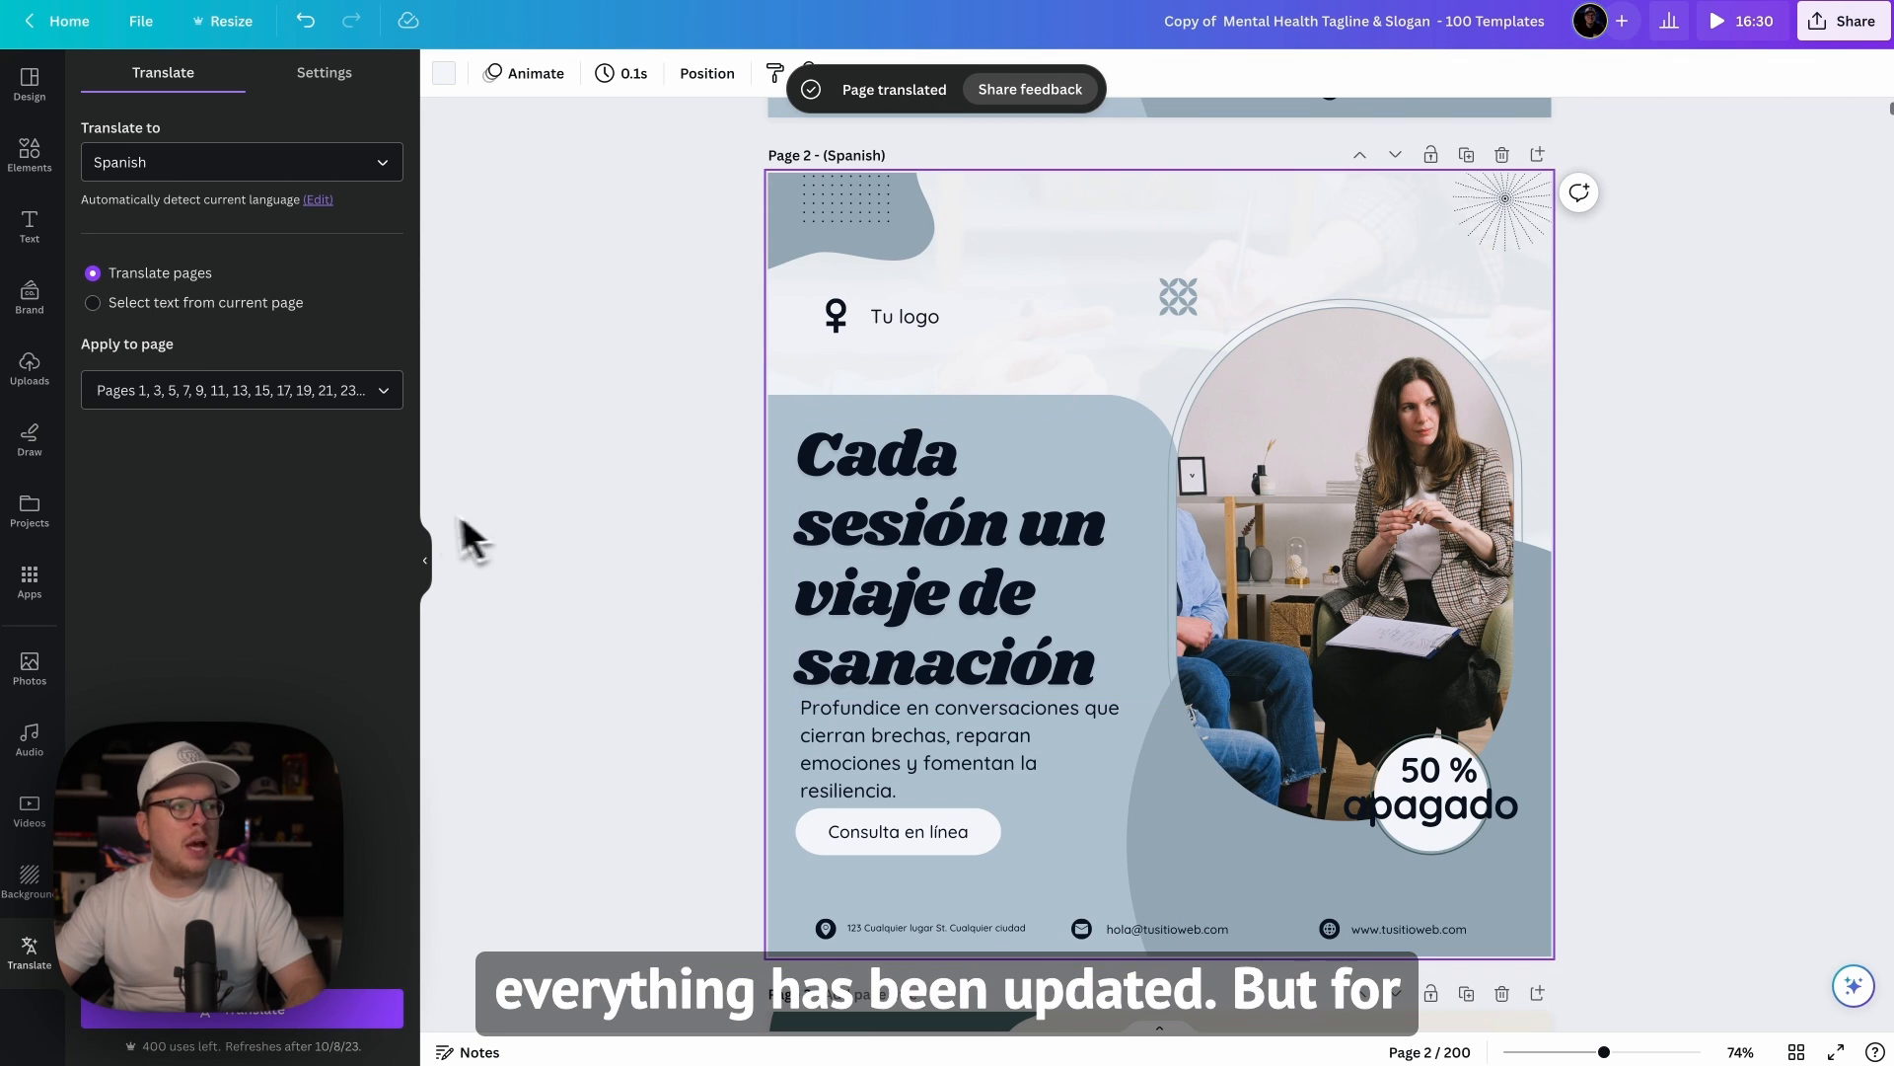
key(ctrl+z)
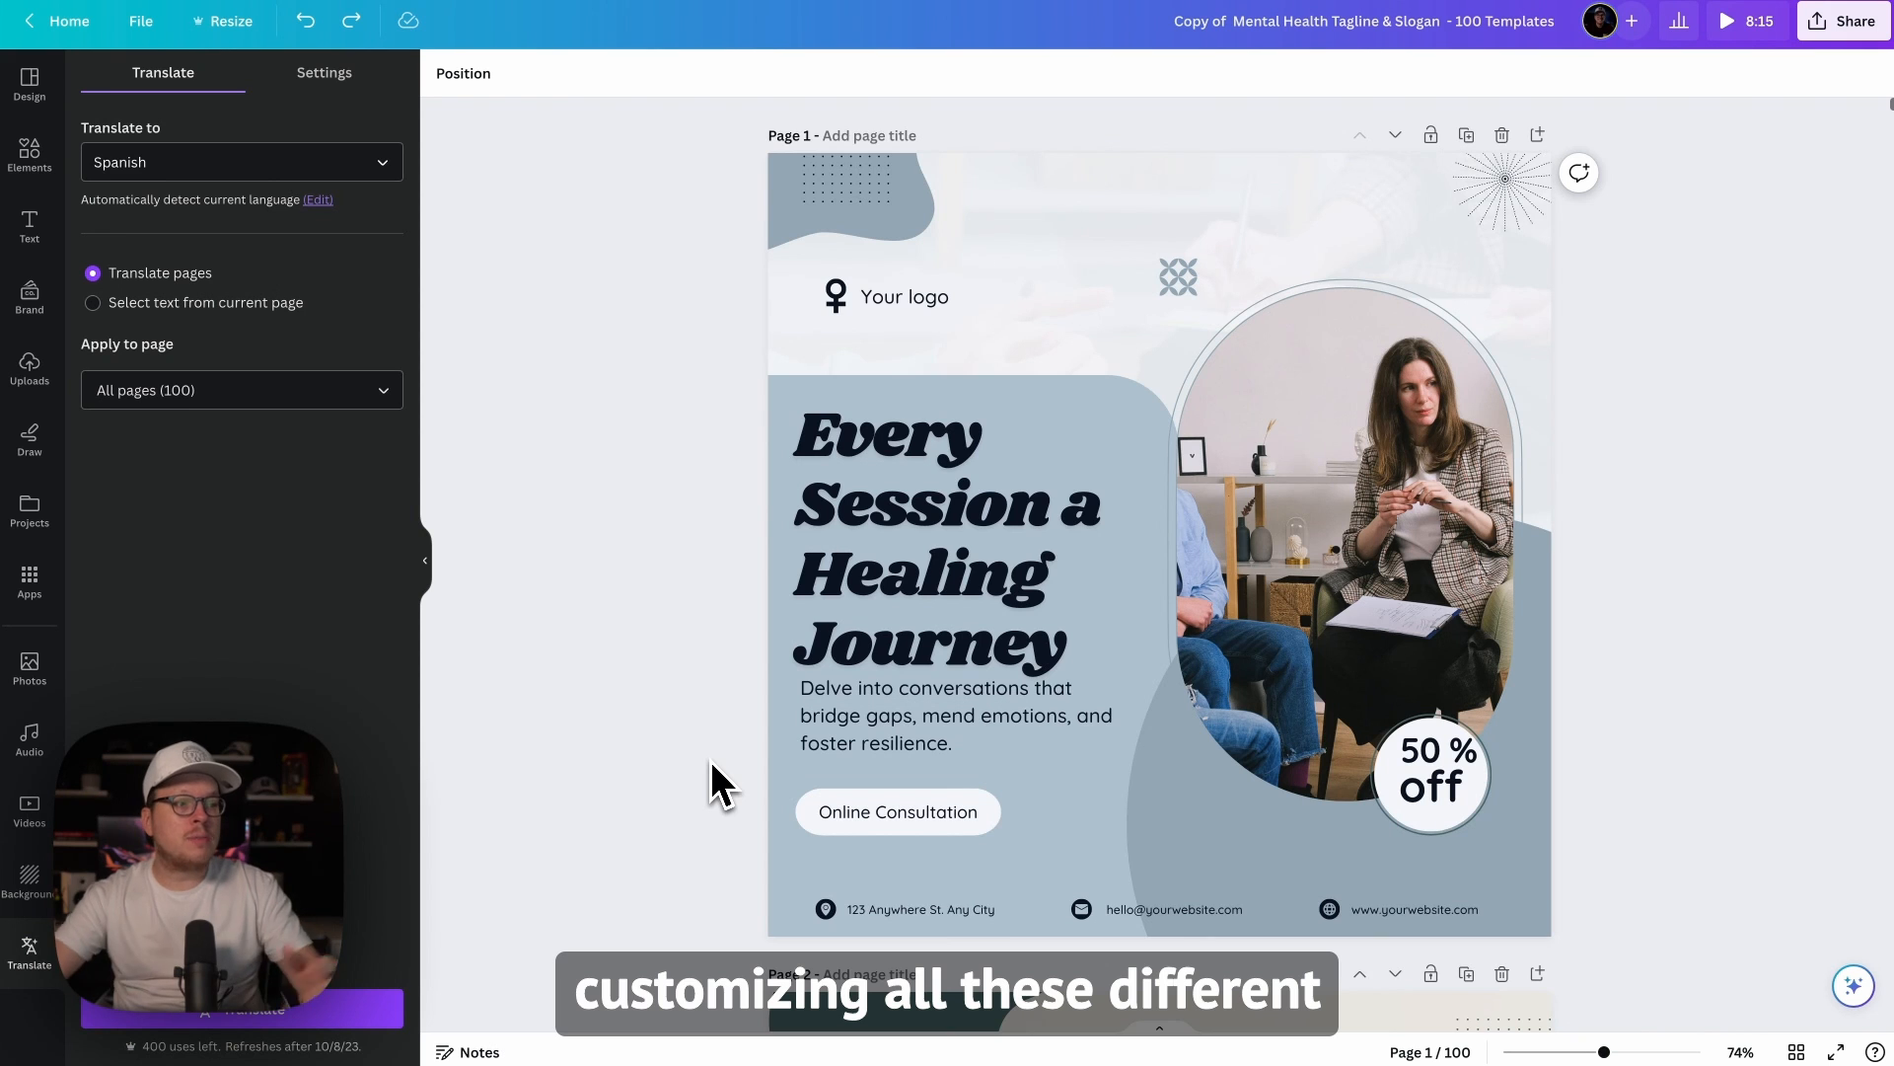
scroll(914, 709, down, 9)
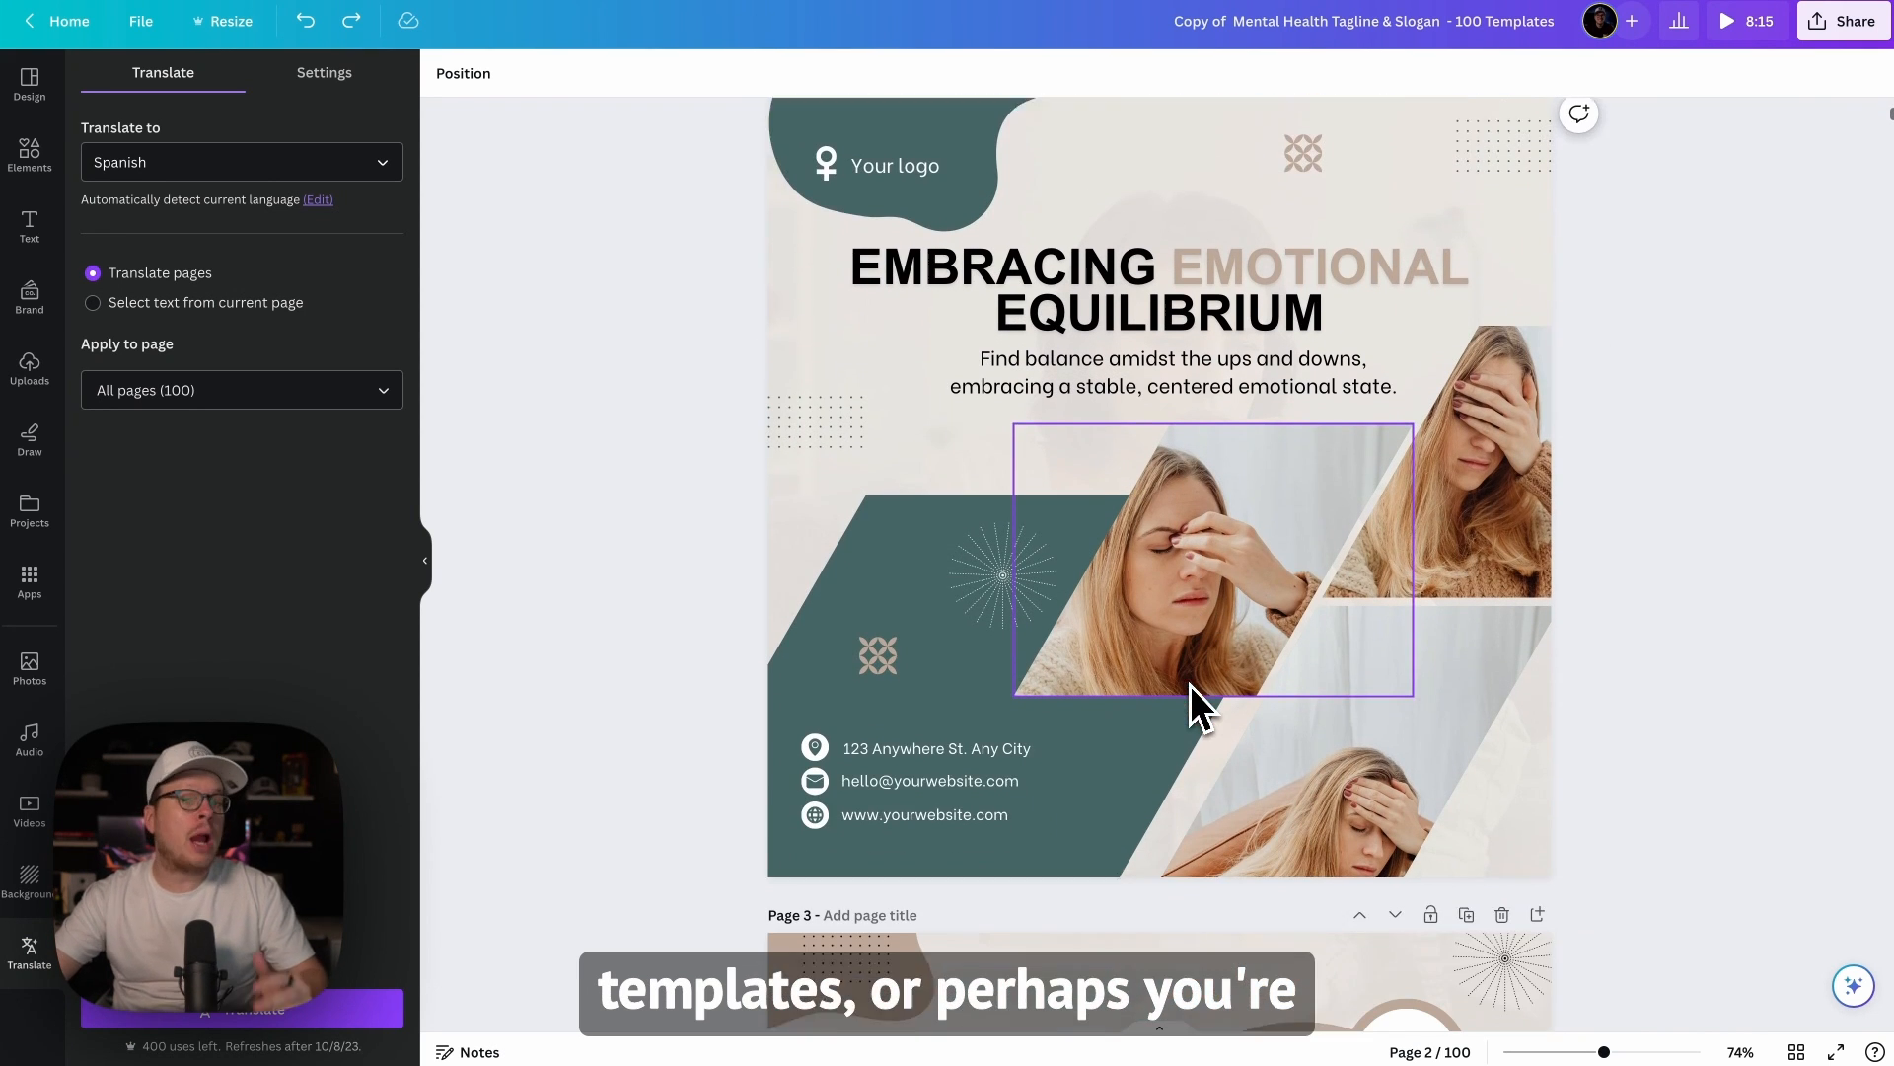
scroll(1190, 685, down, 1)
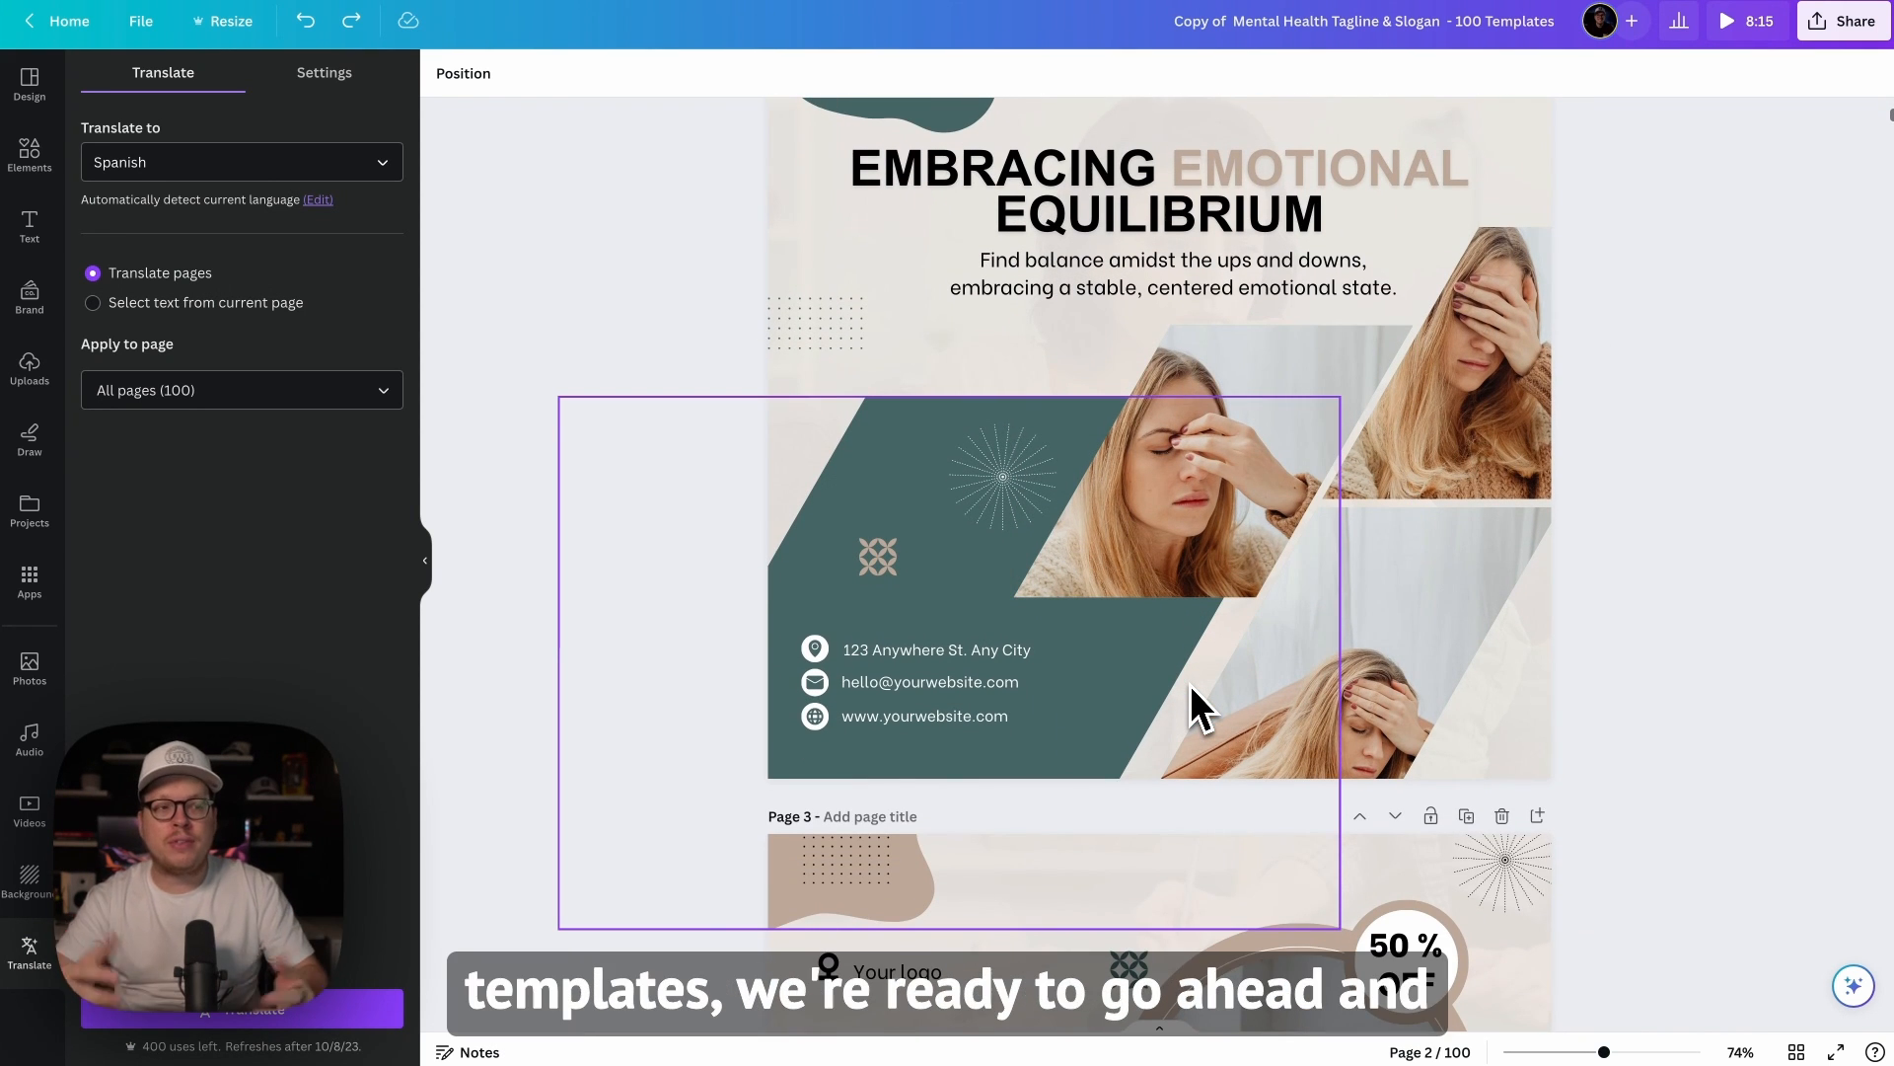
scroll(1210, 671, up, 9)
scroll(1427, 588, up, 1)
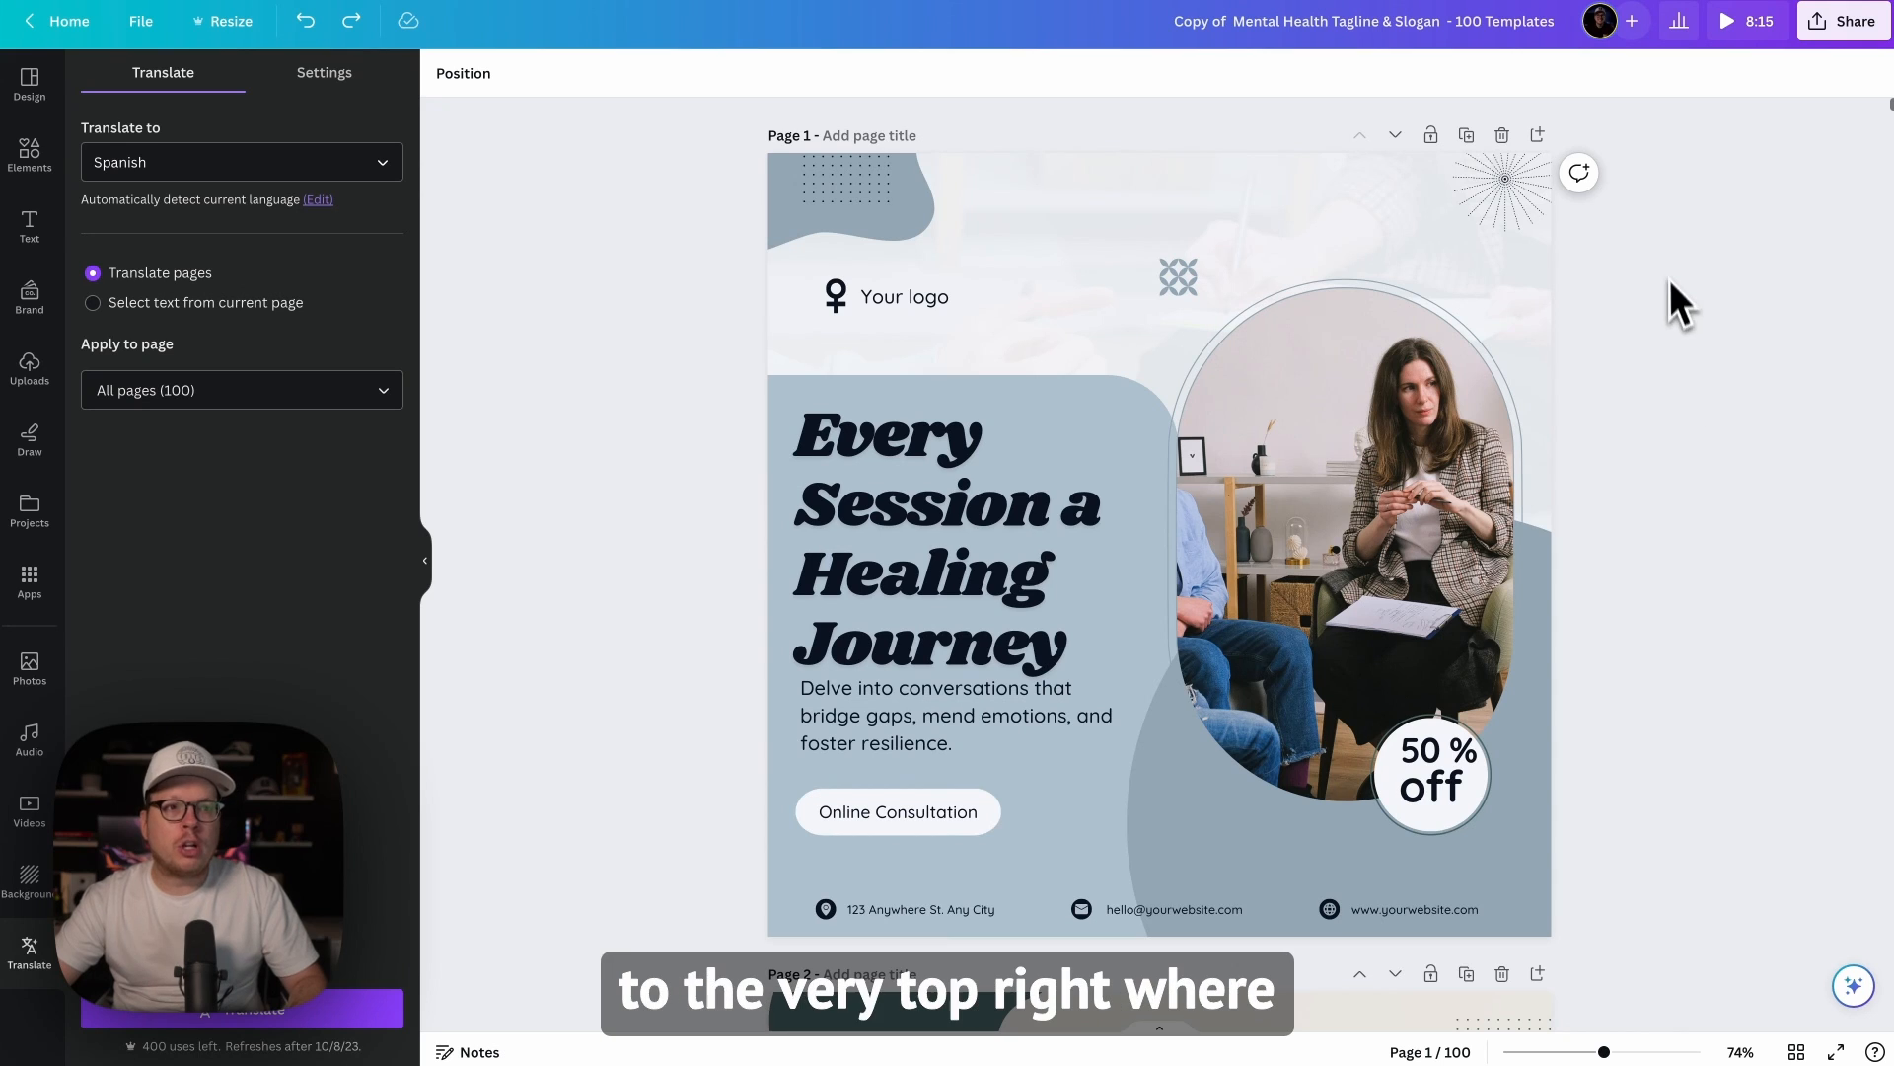
Step: Open the design's download options and set the file type to JPG
click(1850, 44)
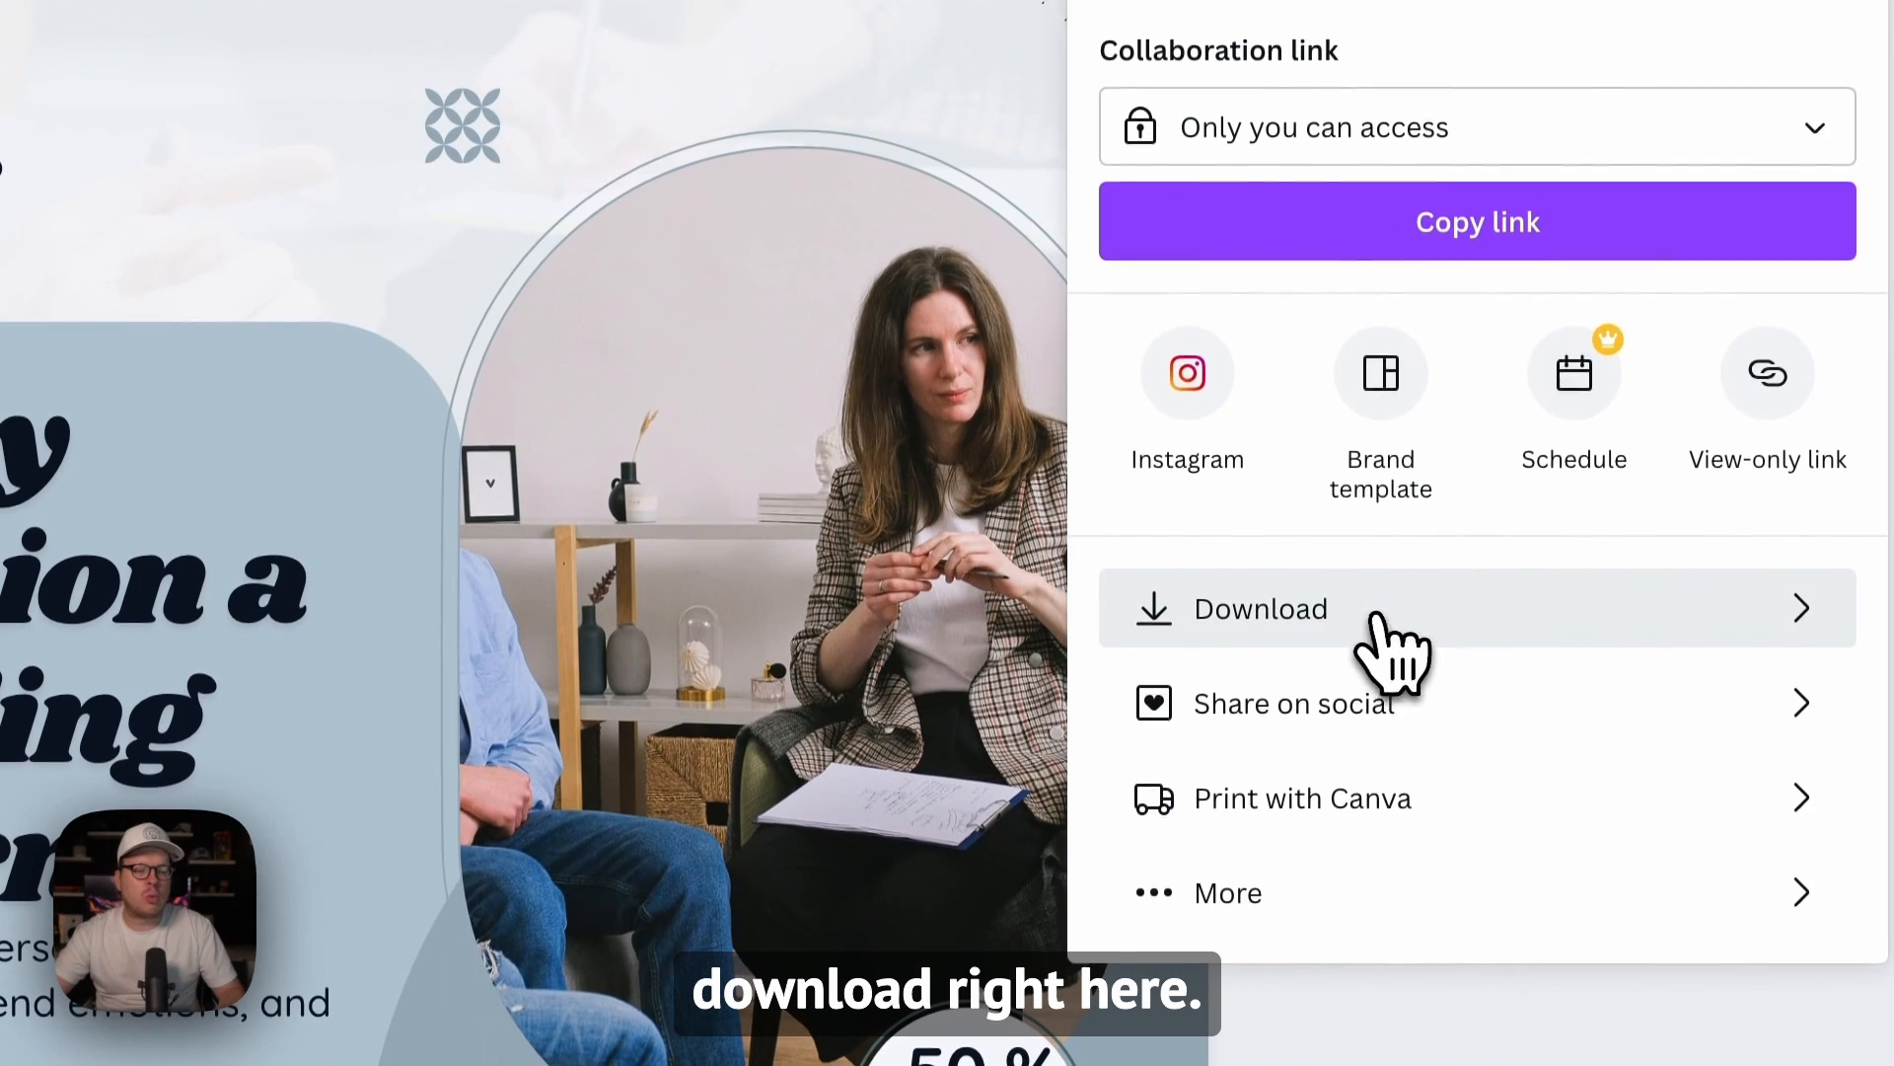
click(1377, 620)
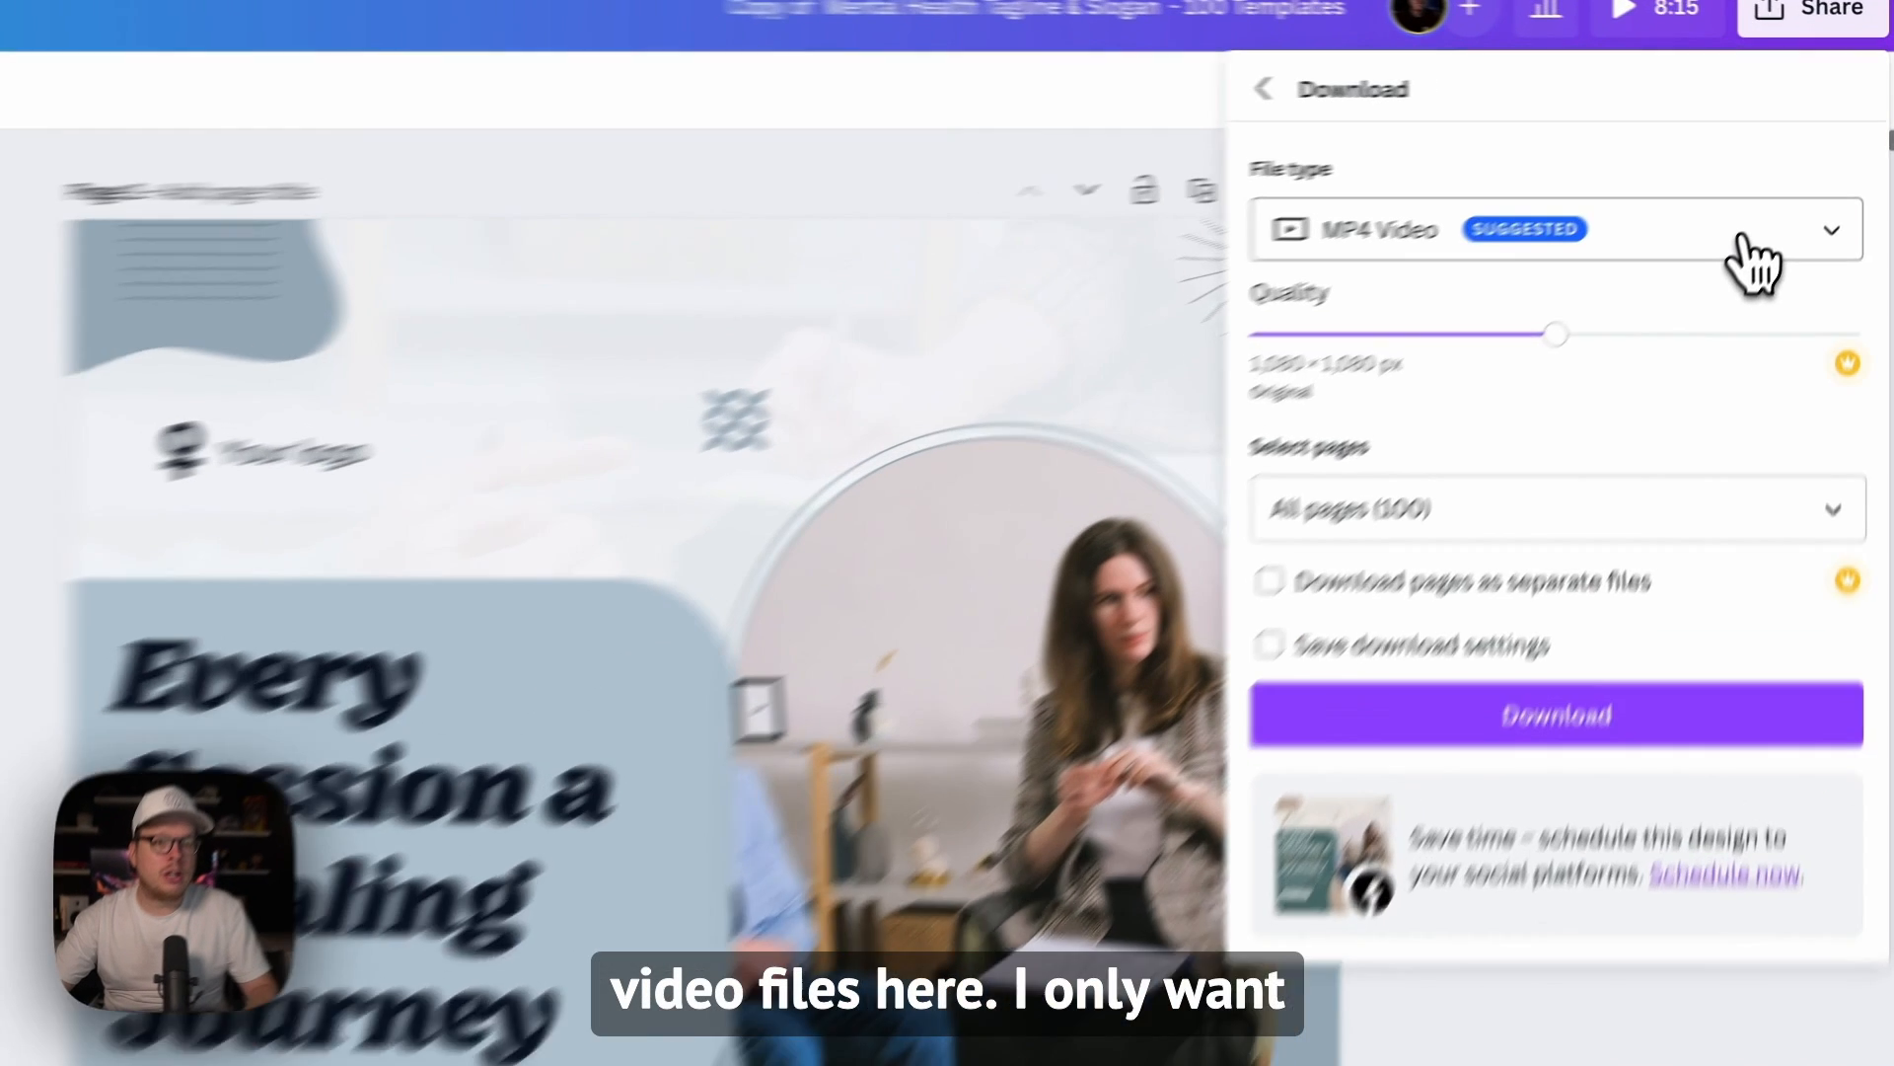
click(1806, 170)
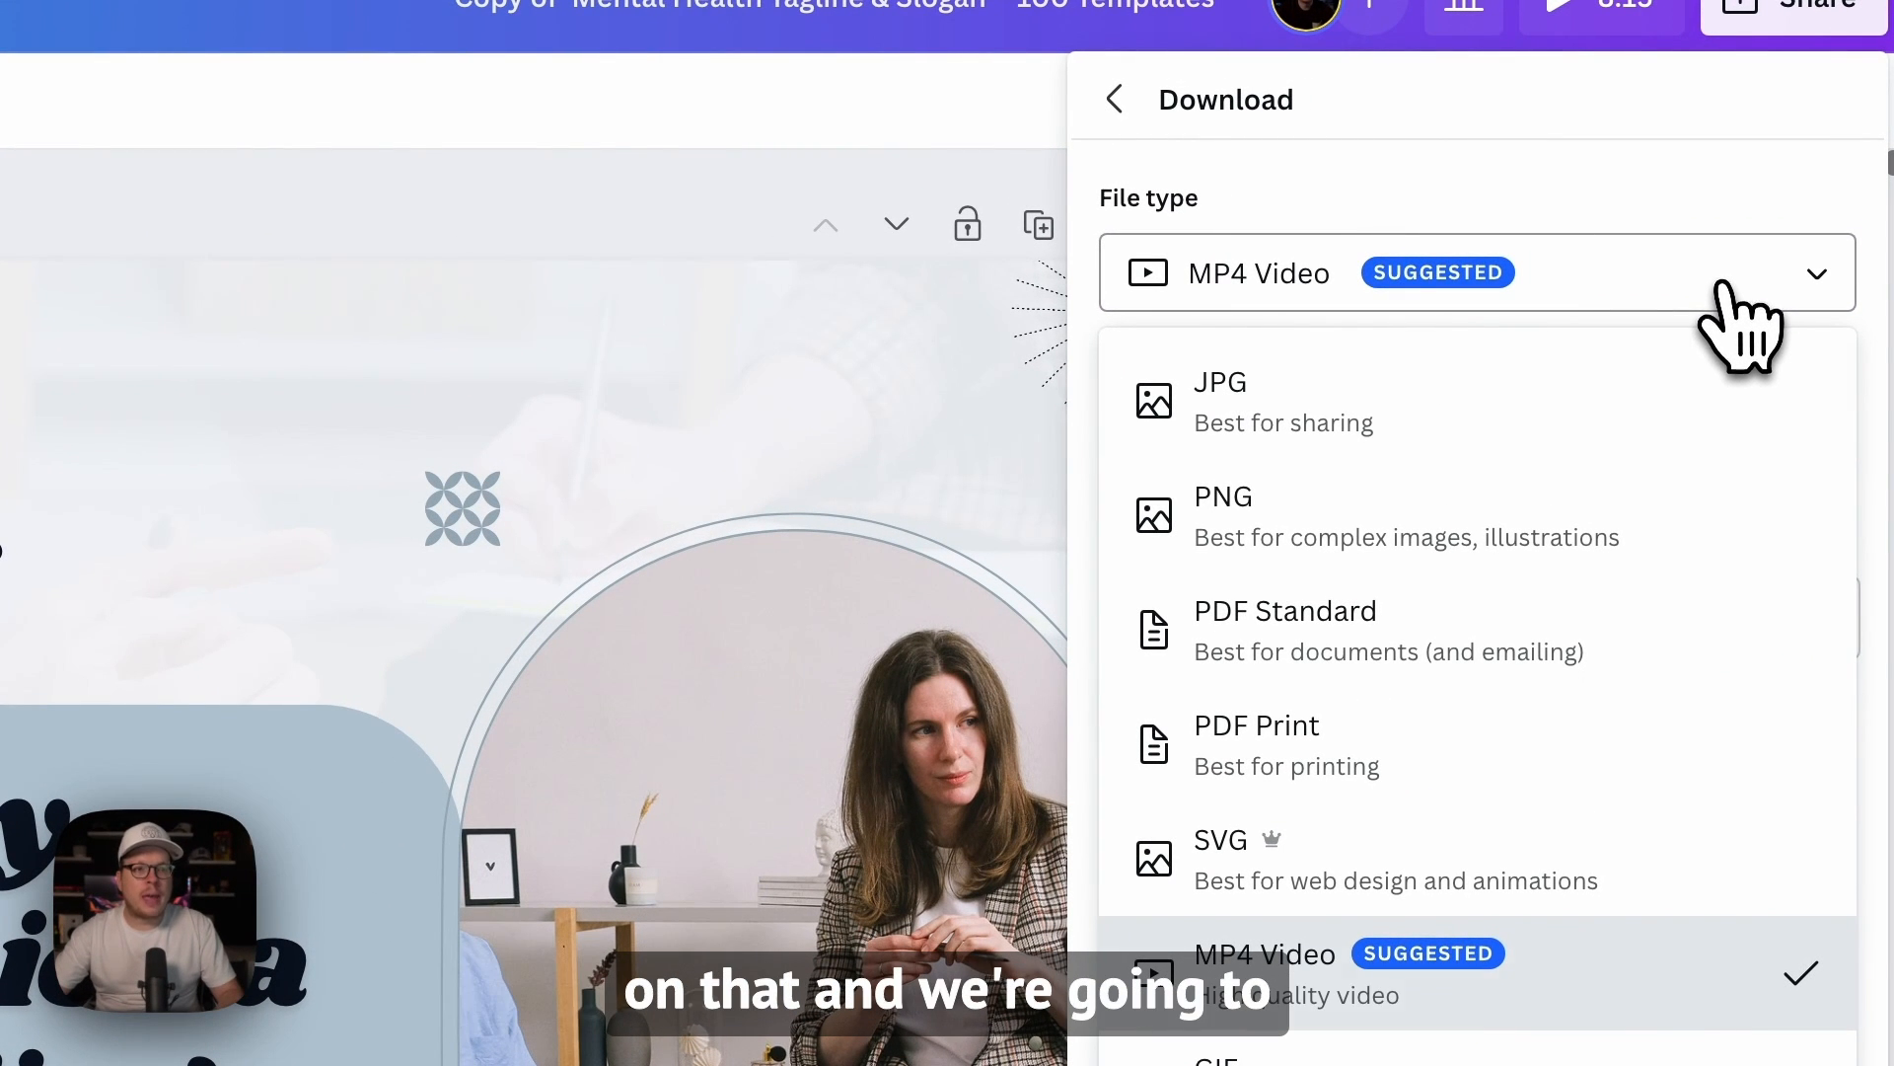
click(1386, 444)
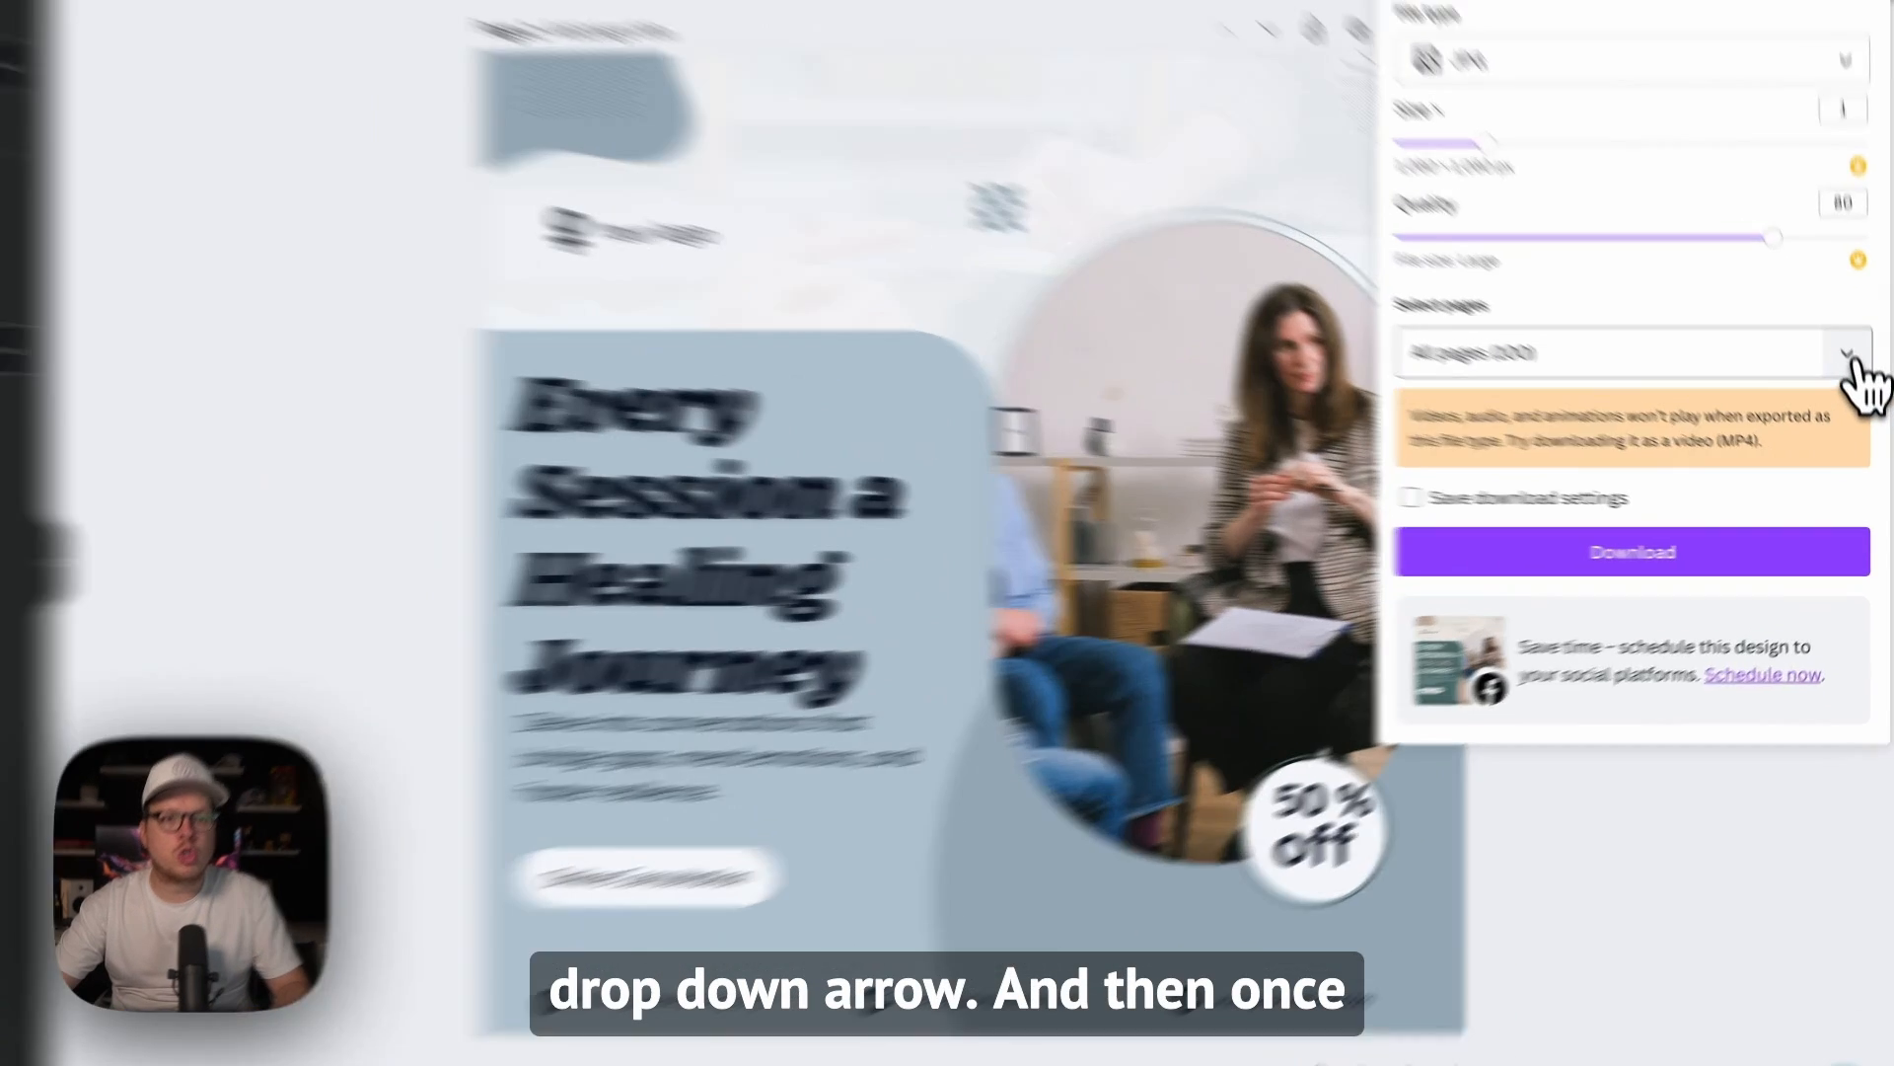
Step: Deselect all pages (1-100) for the download, select them all again and confirm the page selection
click(1851, 396)
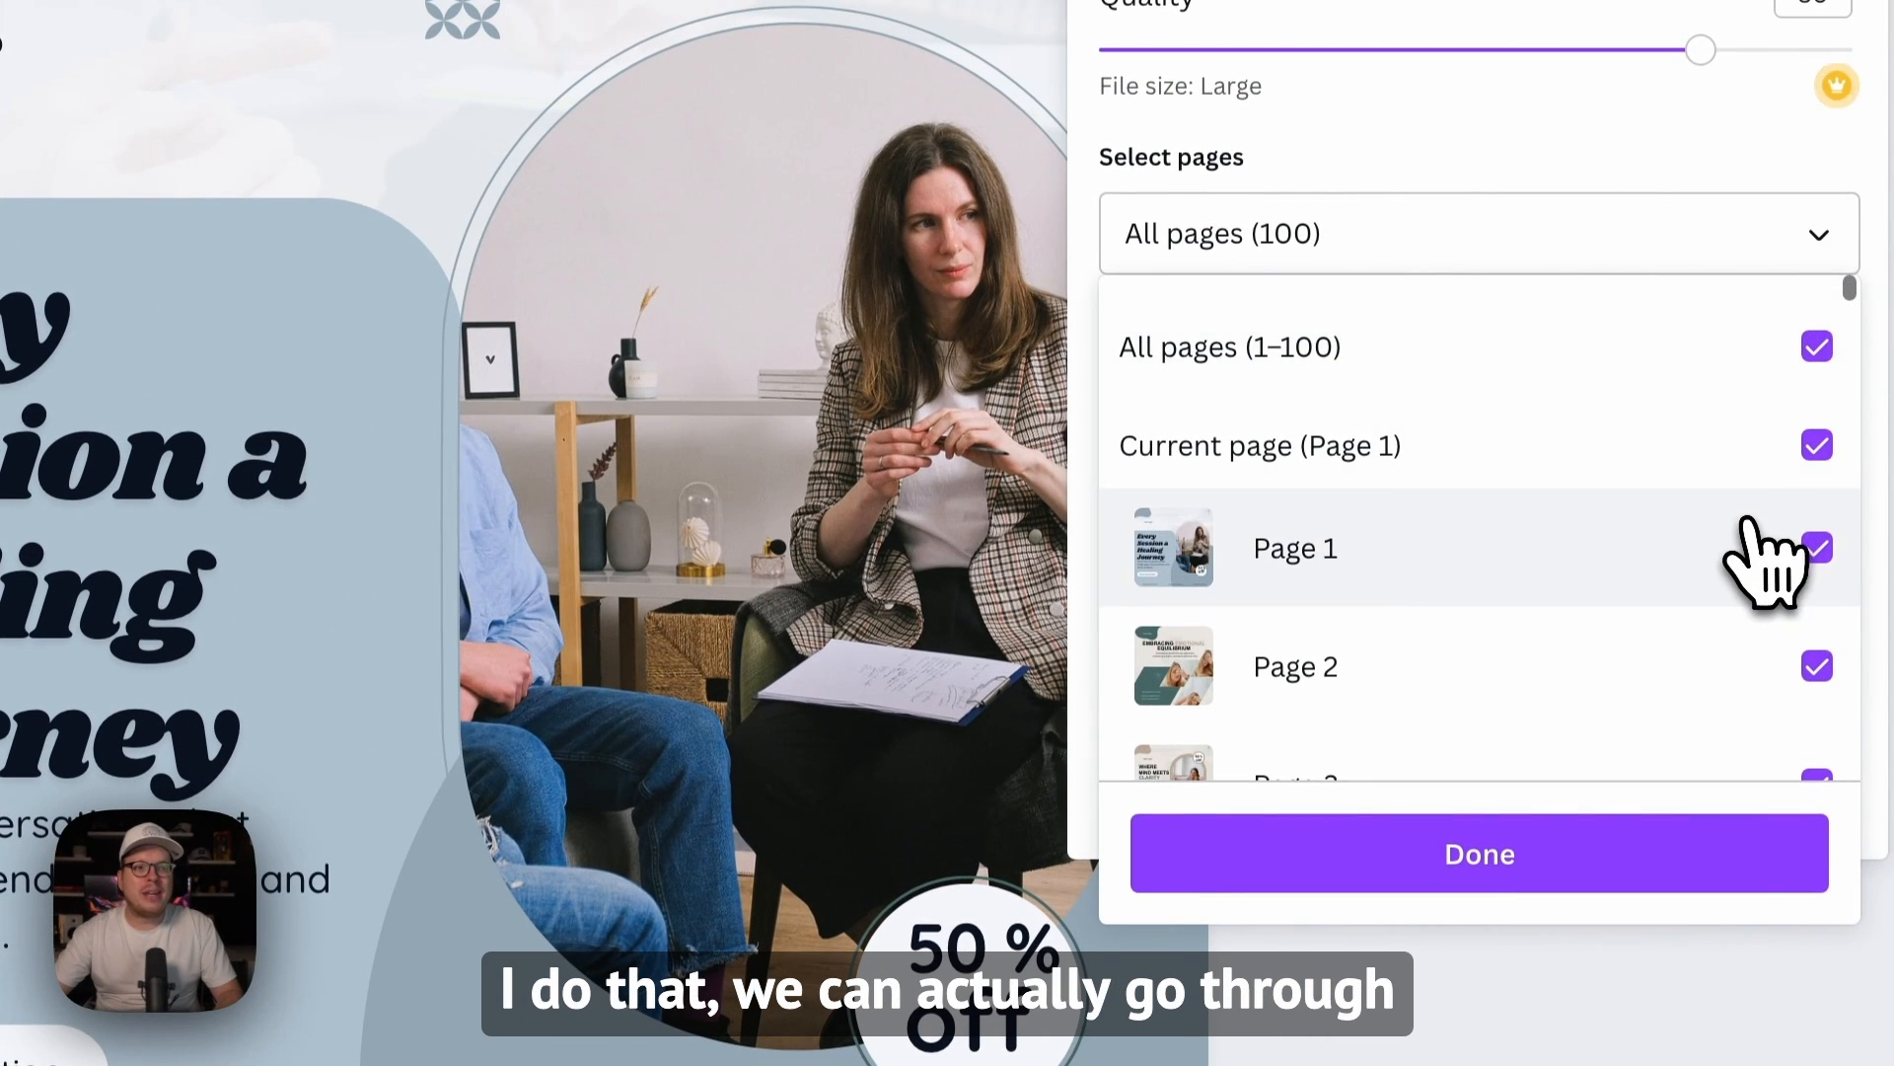
scroll(1757, 553, down, 3)
scroll(1746, 523, up, 3)
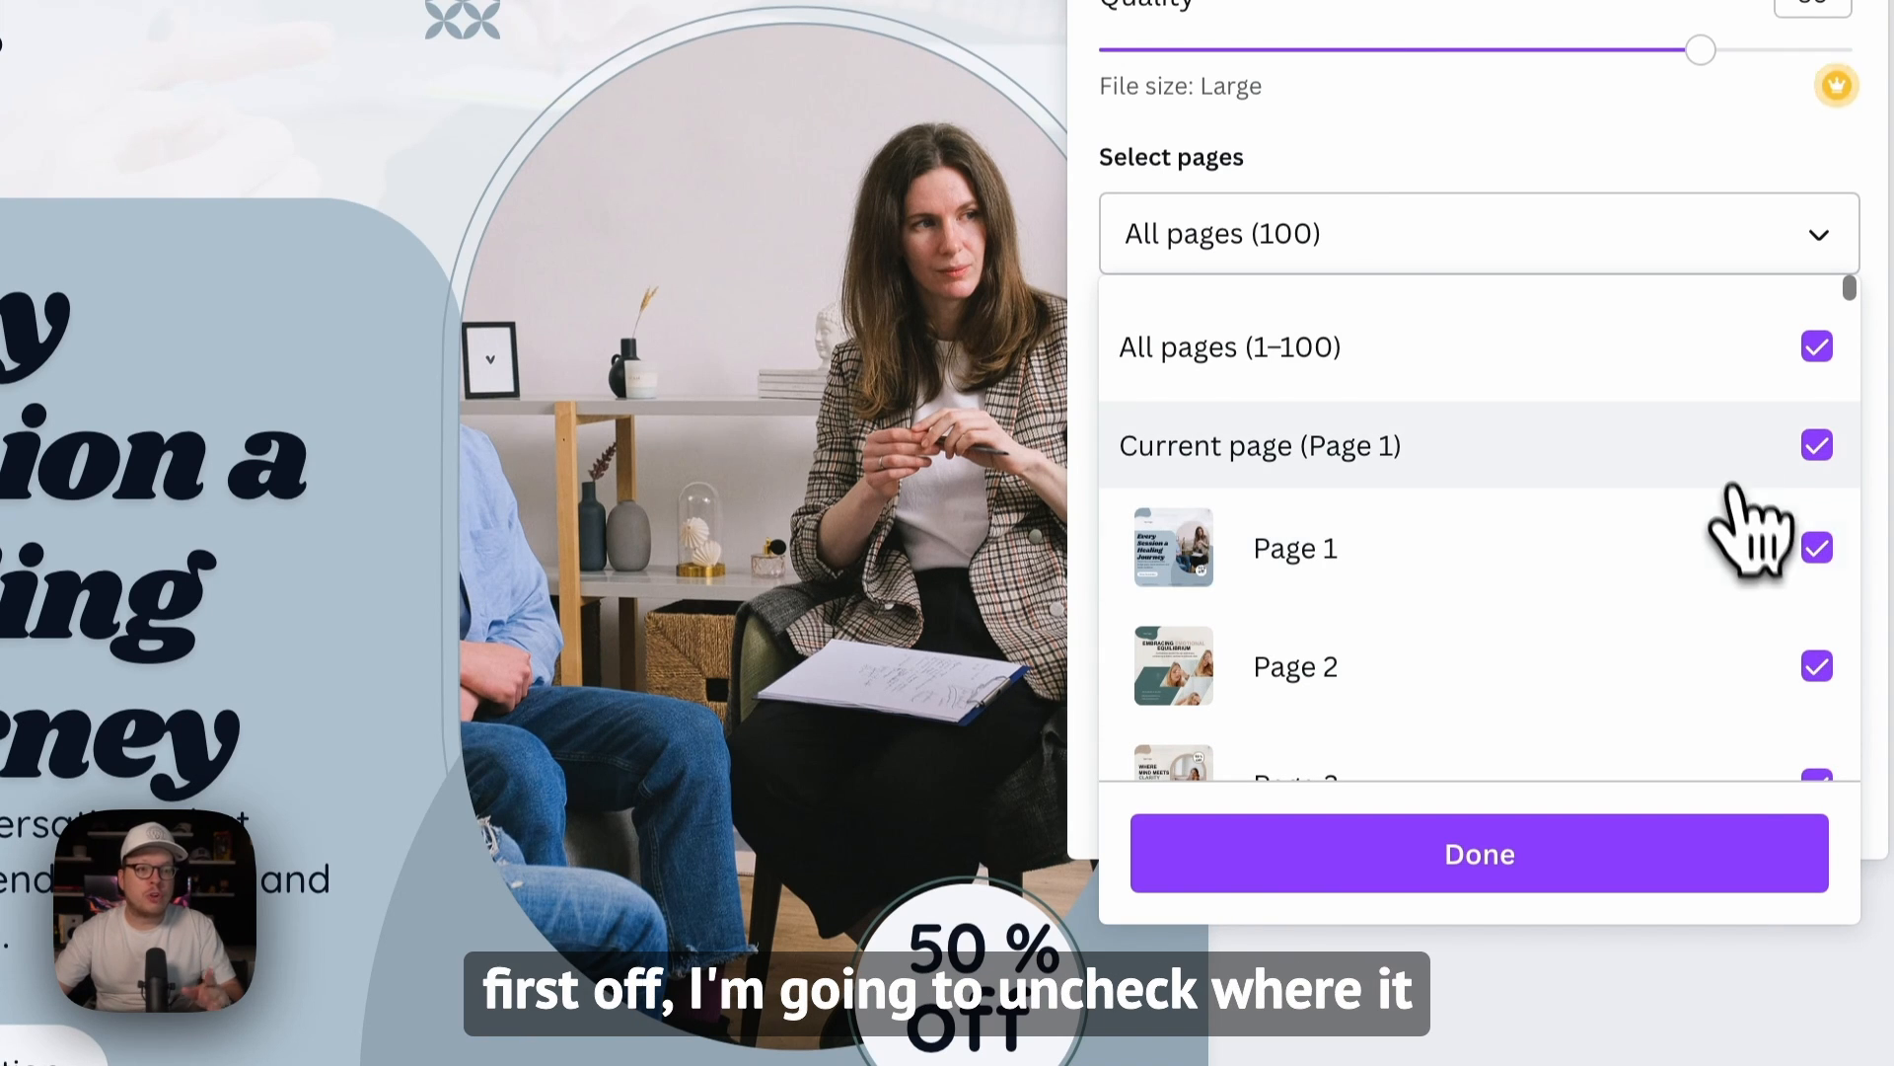
click(1817, 348)
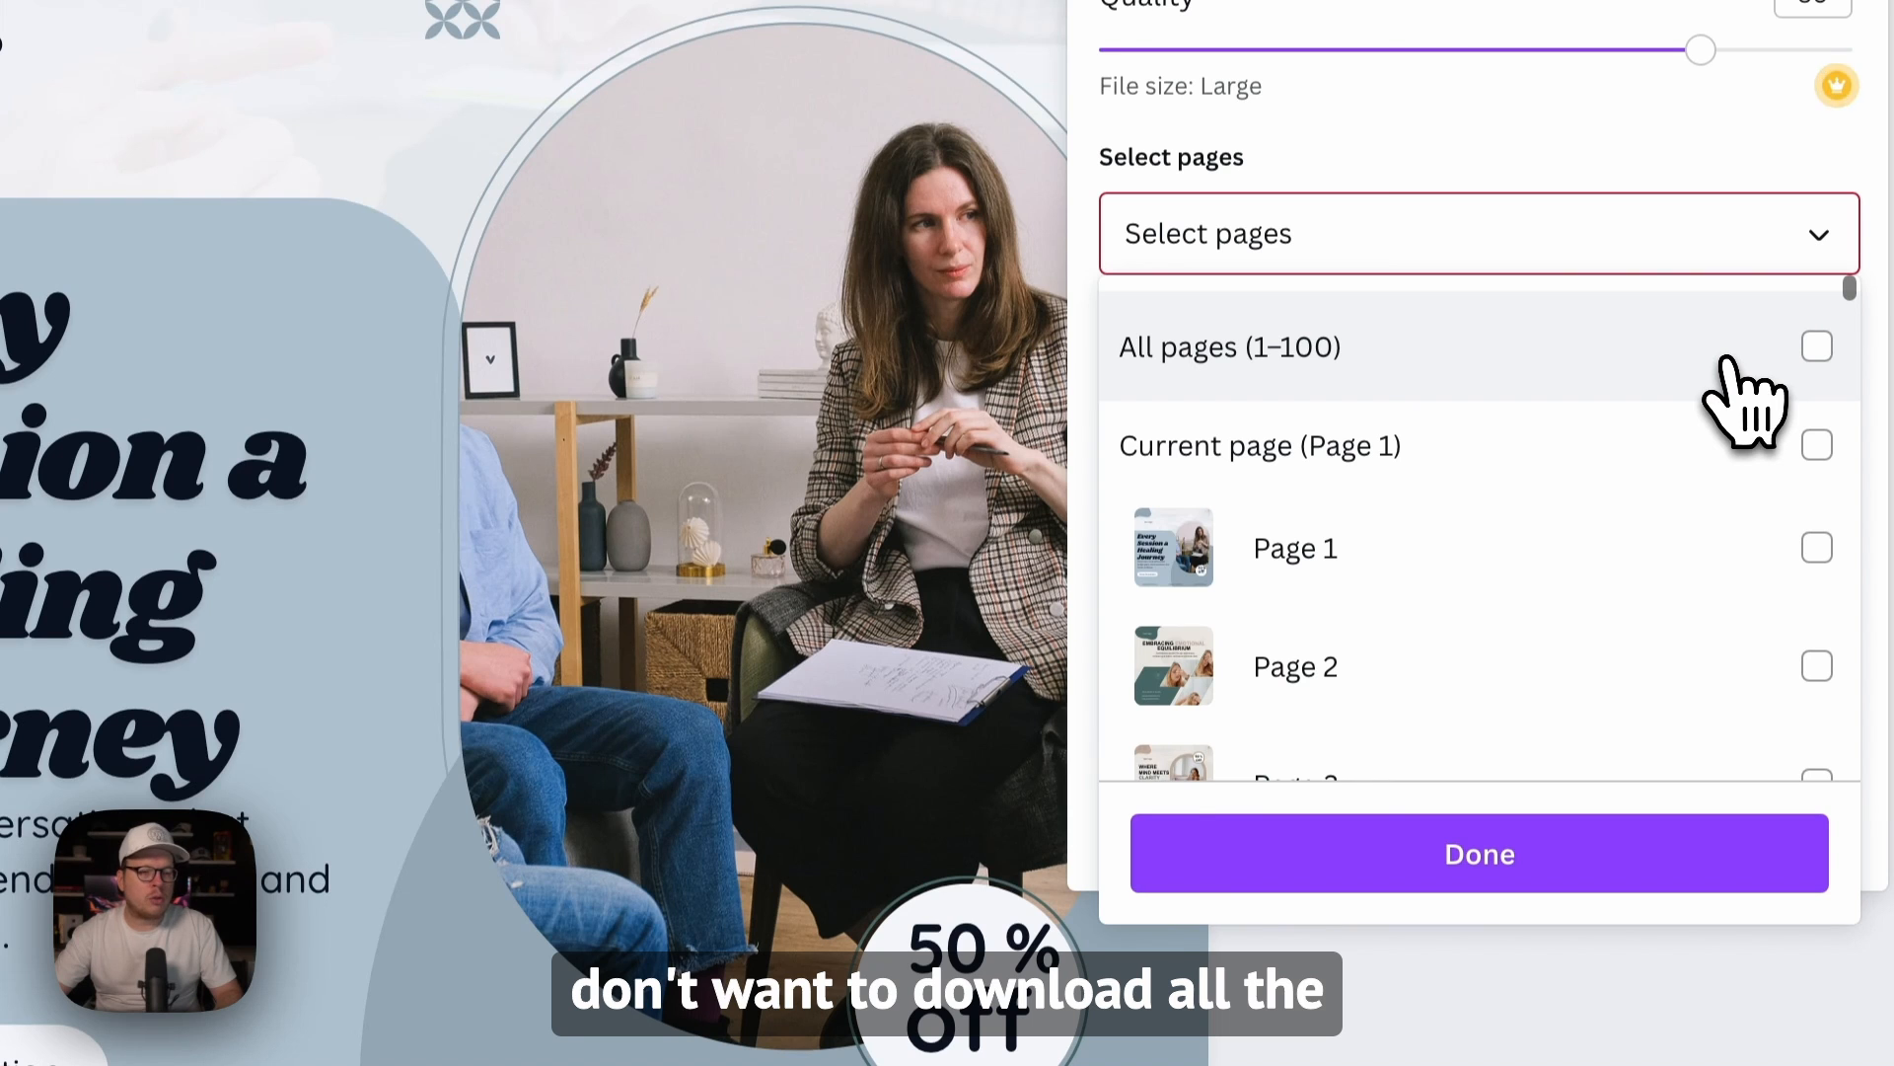
click(1820, 350)
click(1480, 874)
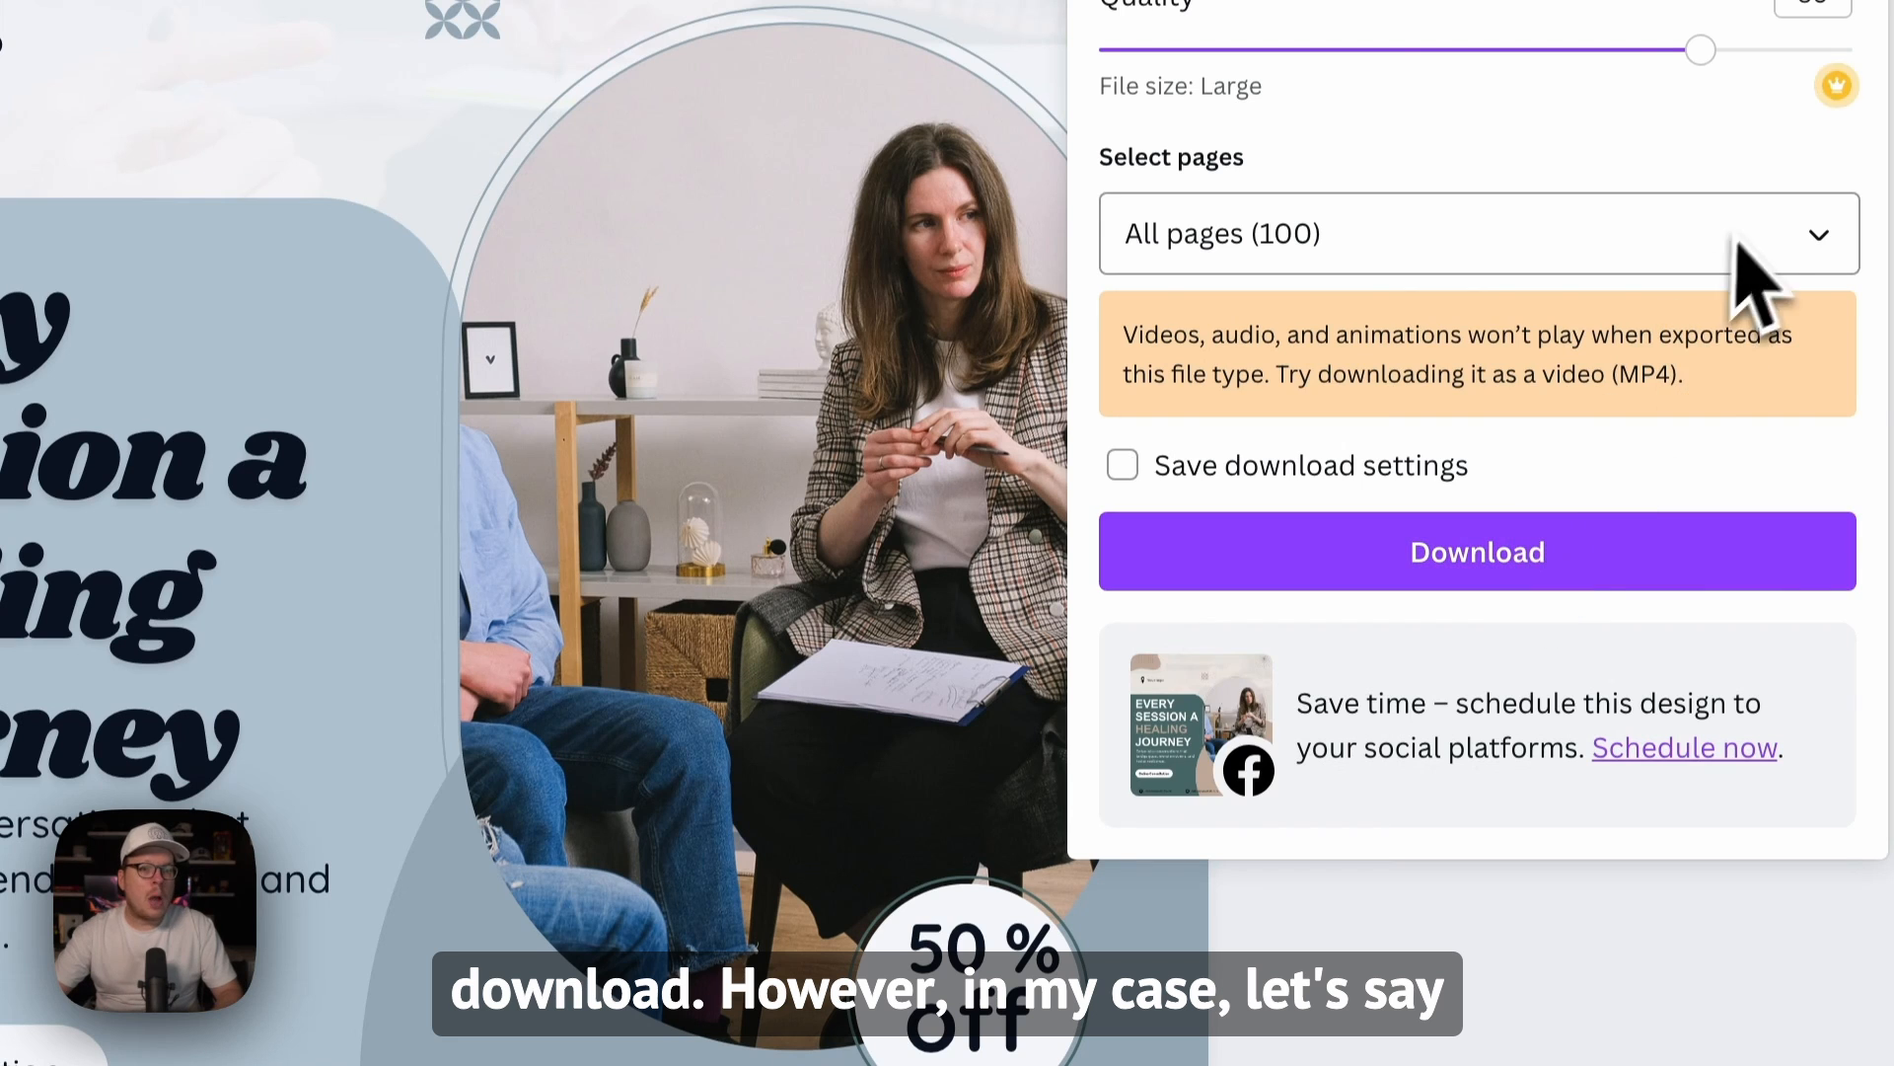
Step: Clear the all-pages download selection and select only pages 1 to 5
click(1816, 237)
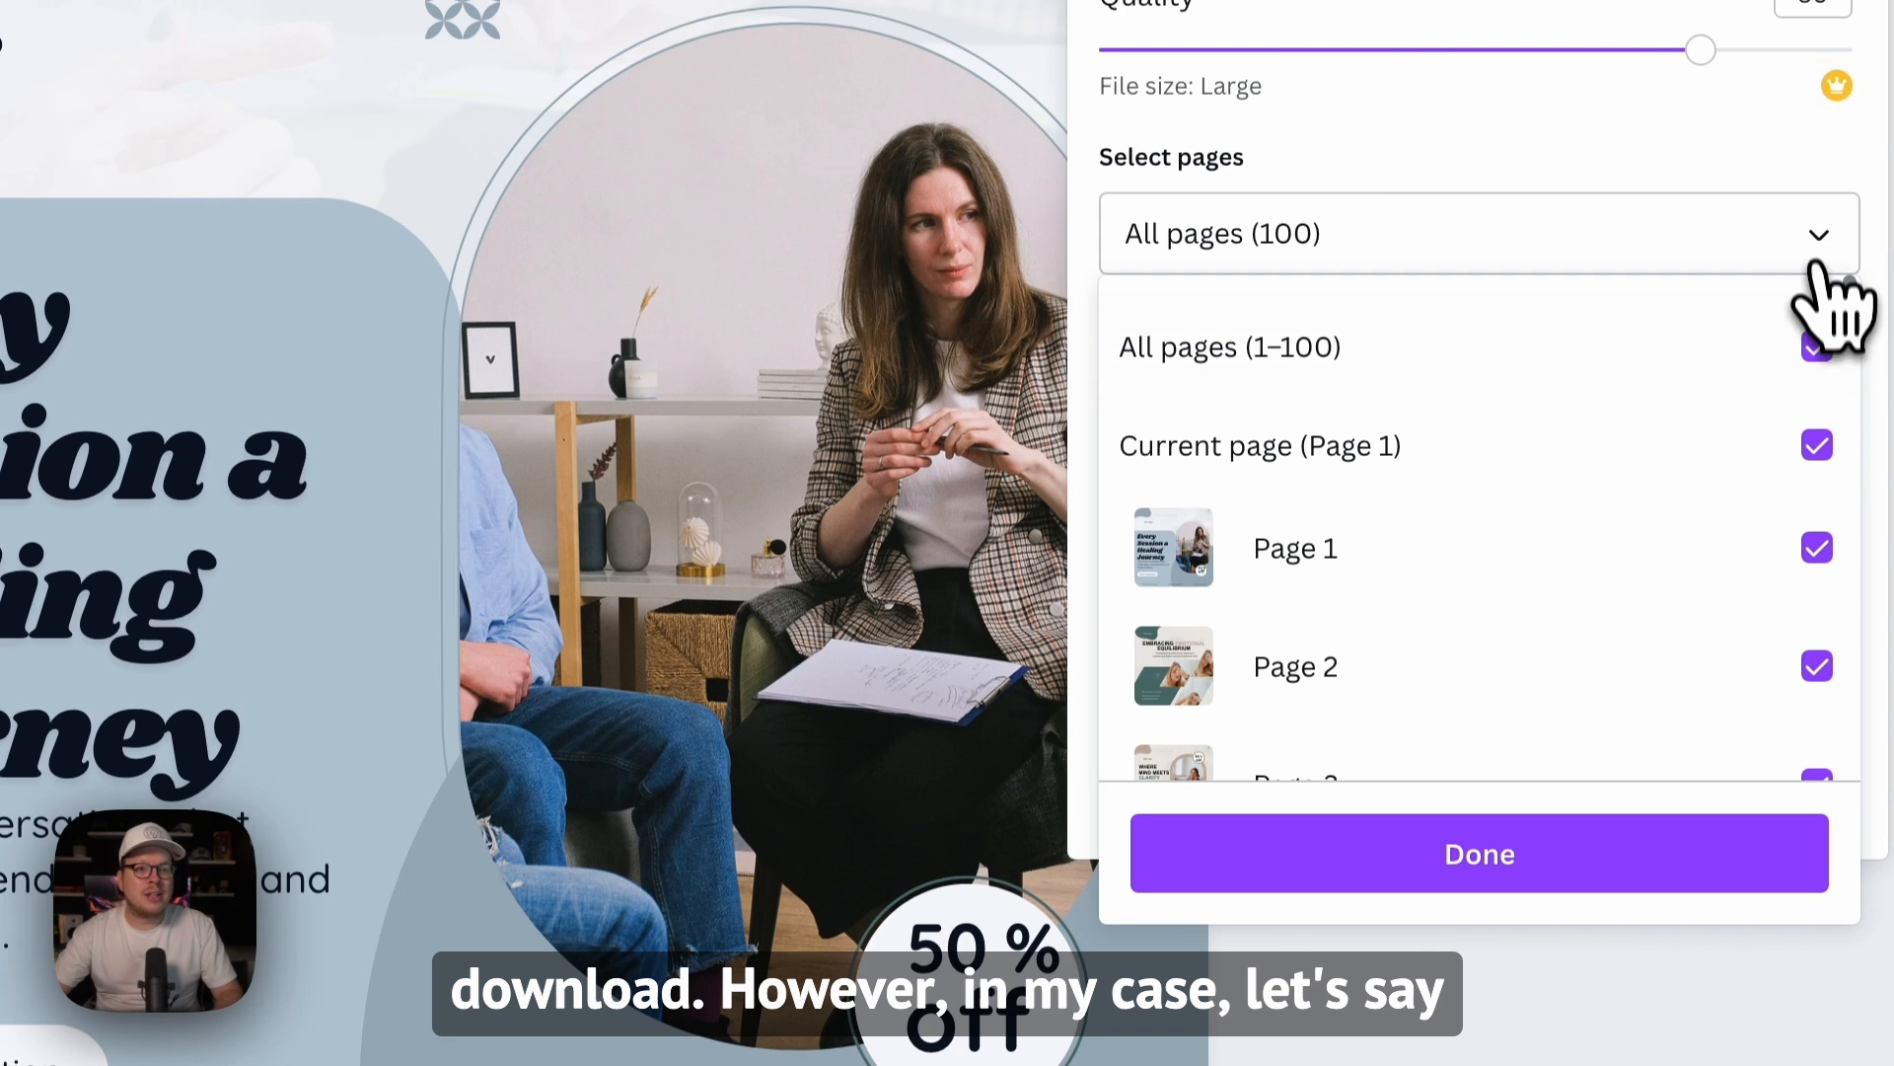
click(1820, 354)
scroll(1677, 572, down, 1)
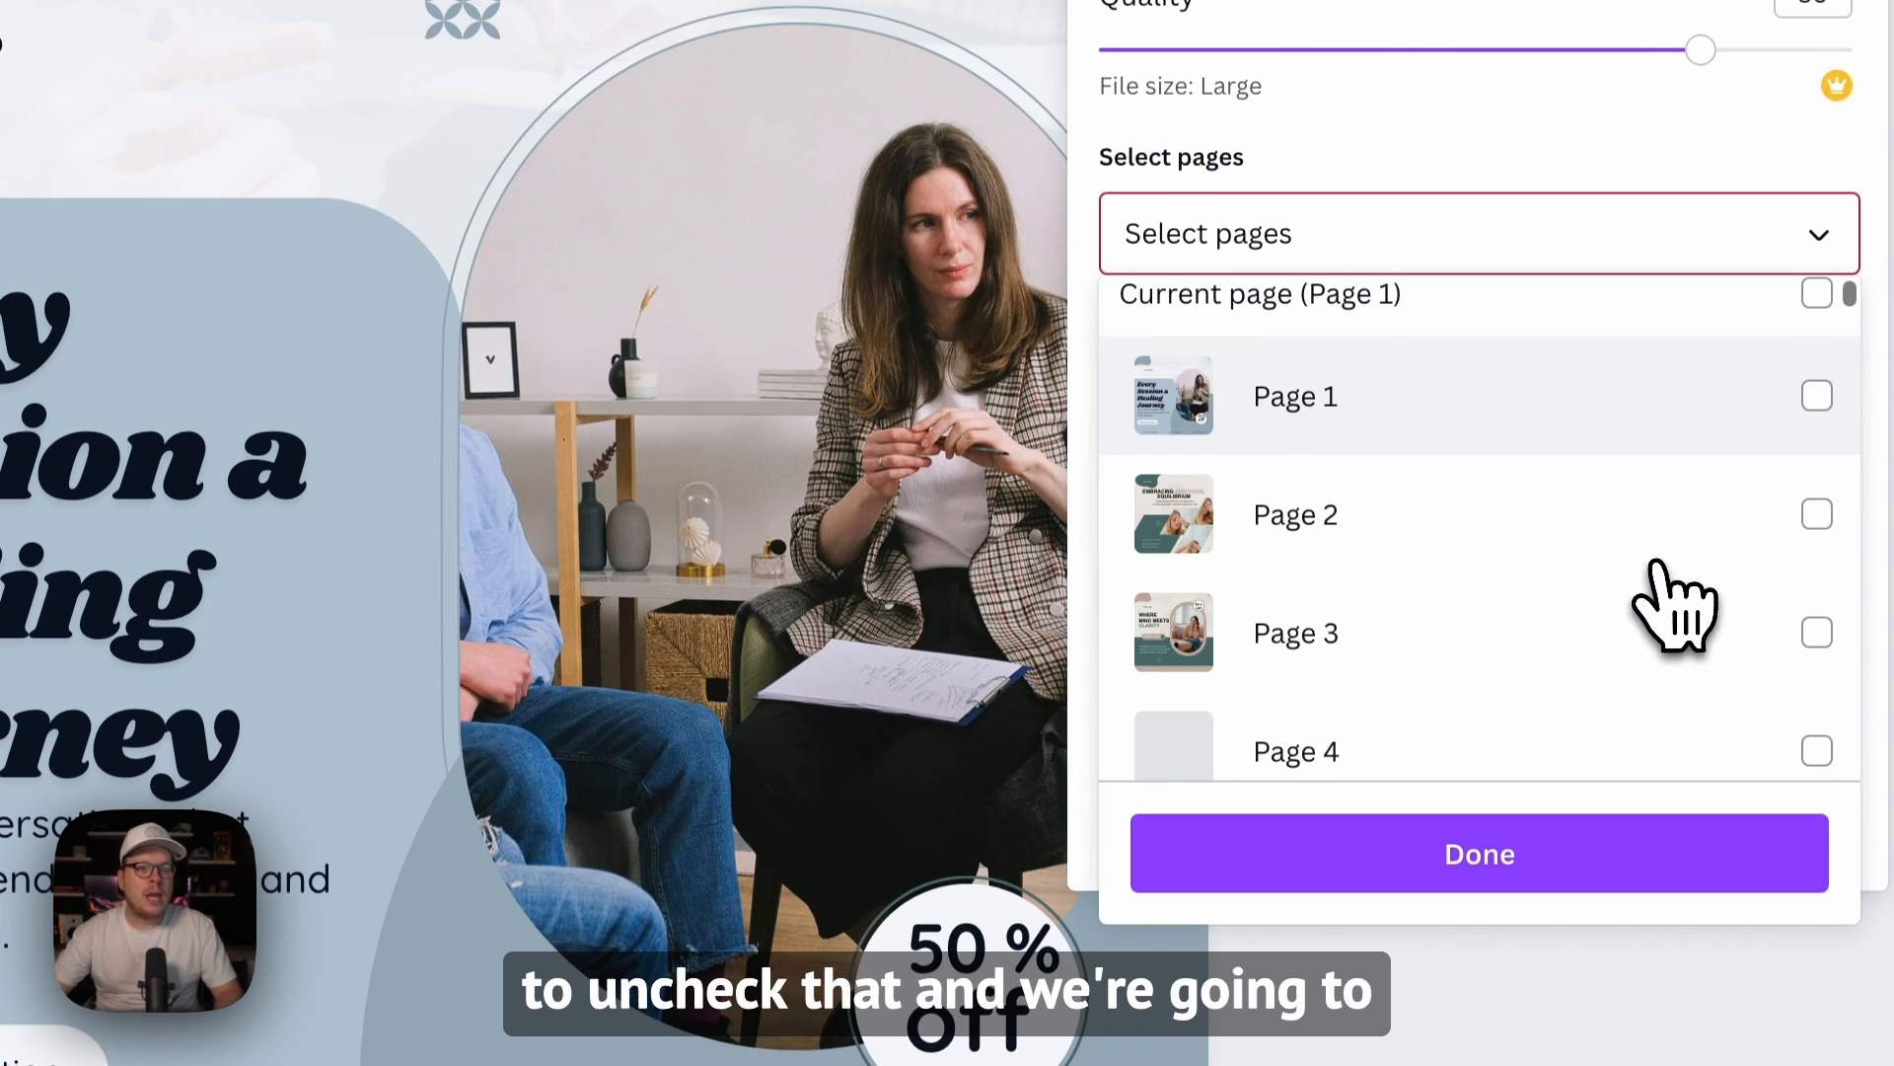
click(1816, 396)
click(1818, 513)
click(1817, 633)
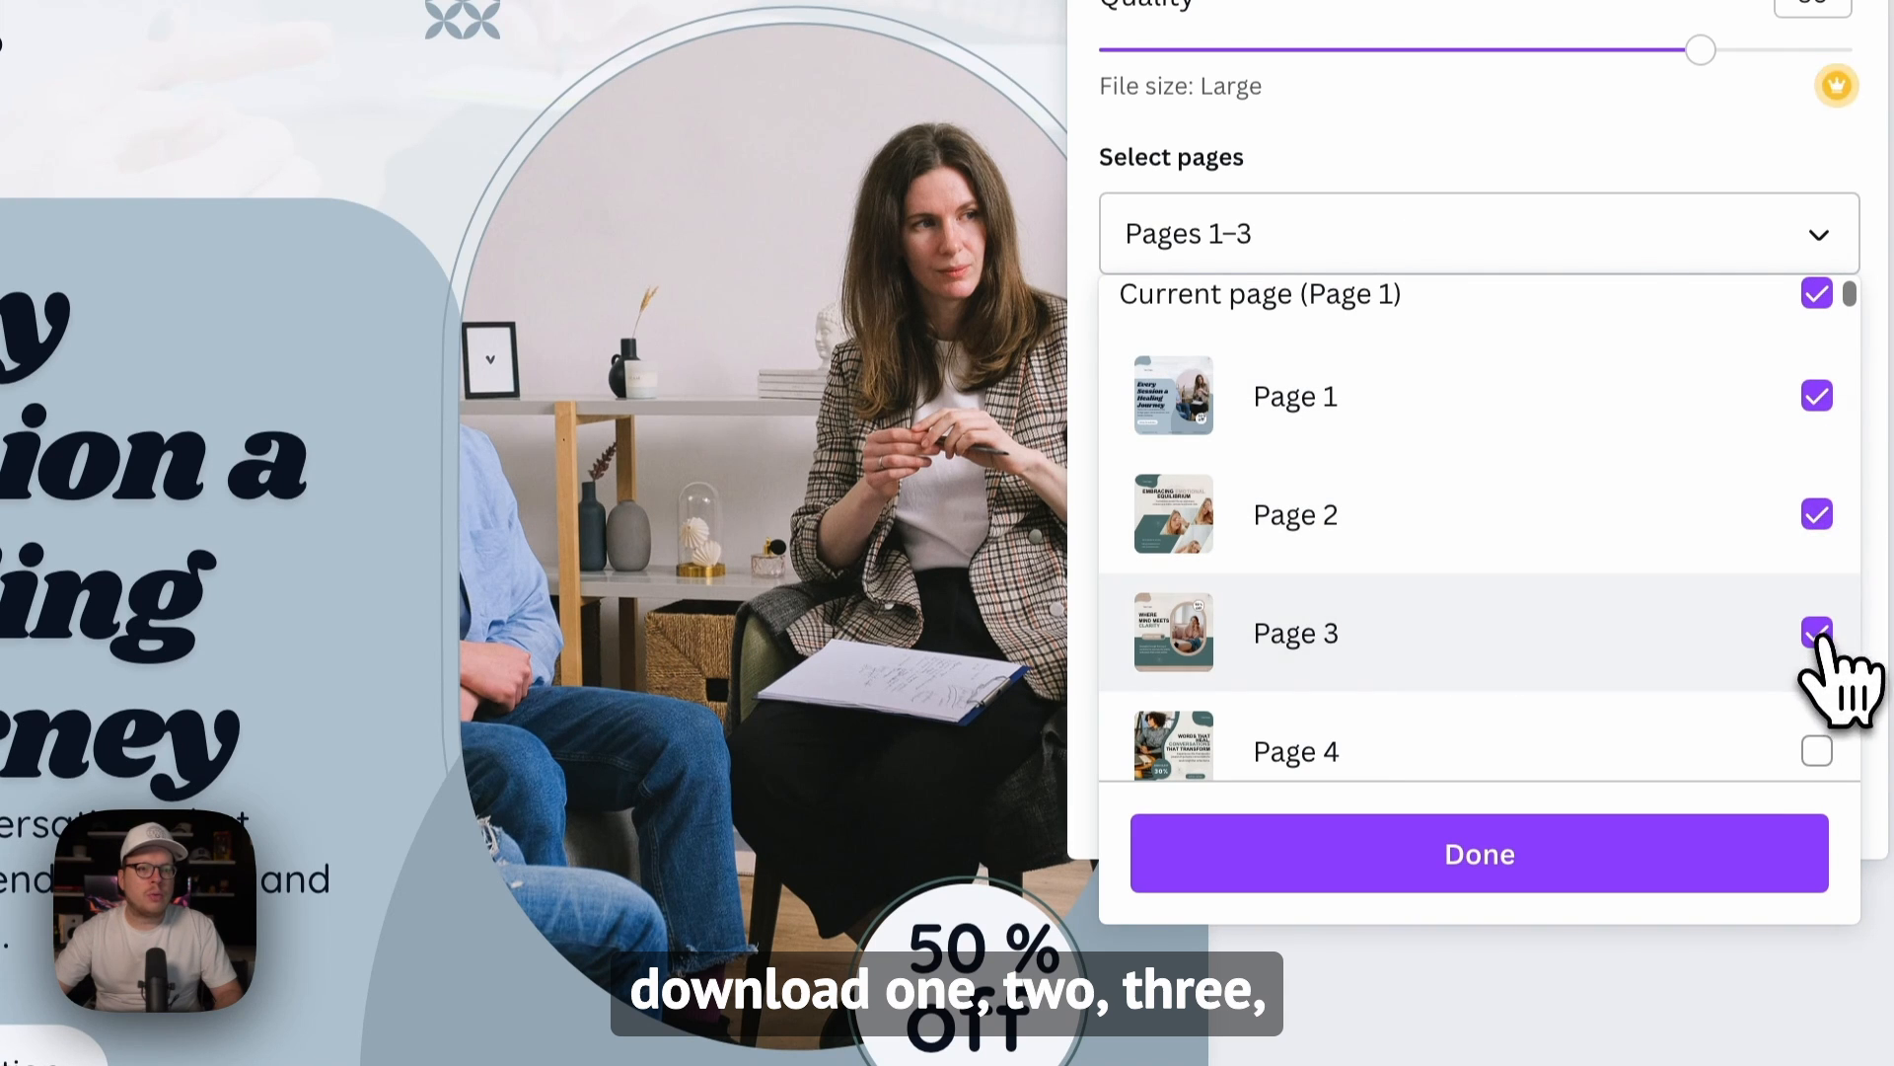
click(1817, 750)
scroll(1751, 725, down, 2)
scroll(1754, 710, down, 1)
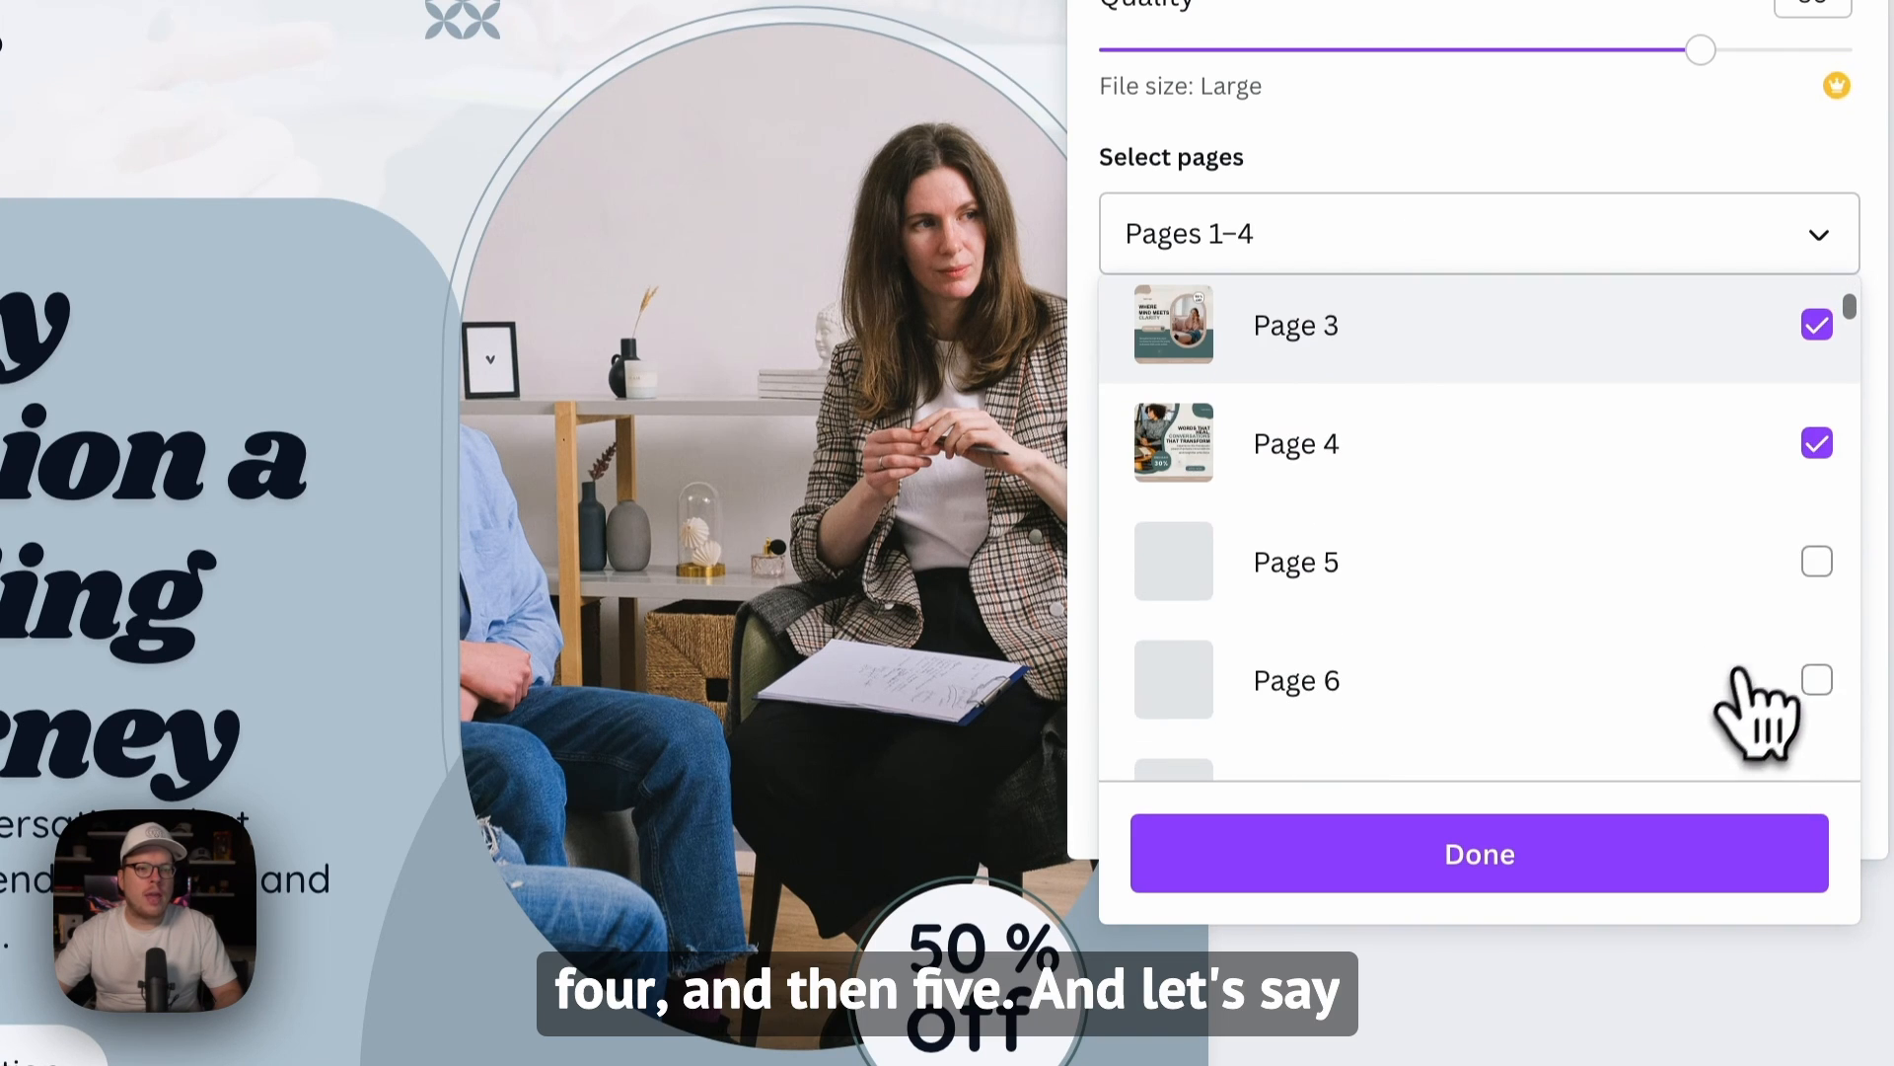
click(1817, 561)
Step: Add page 20 to the pages selected for download and close the page list
scroll(1568, 651, down, 12)
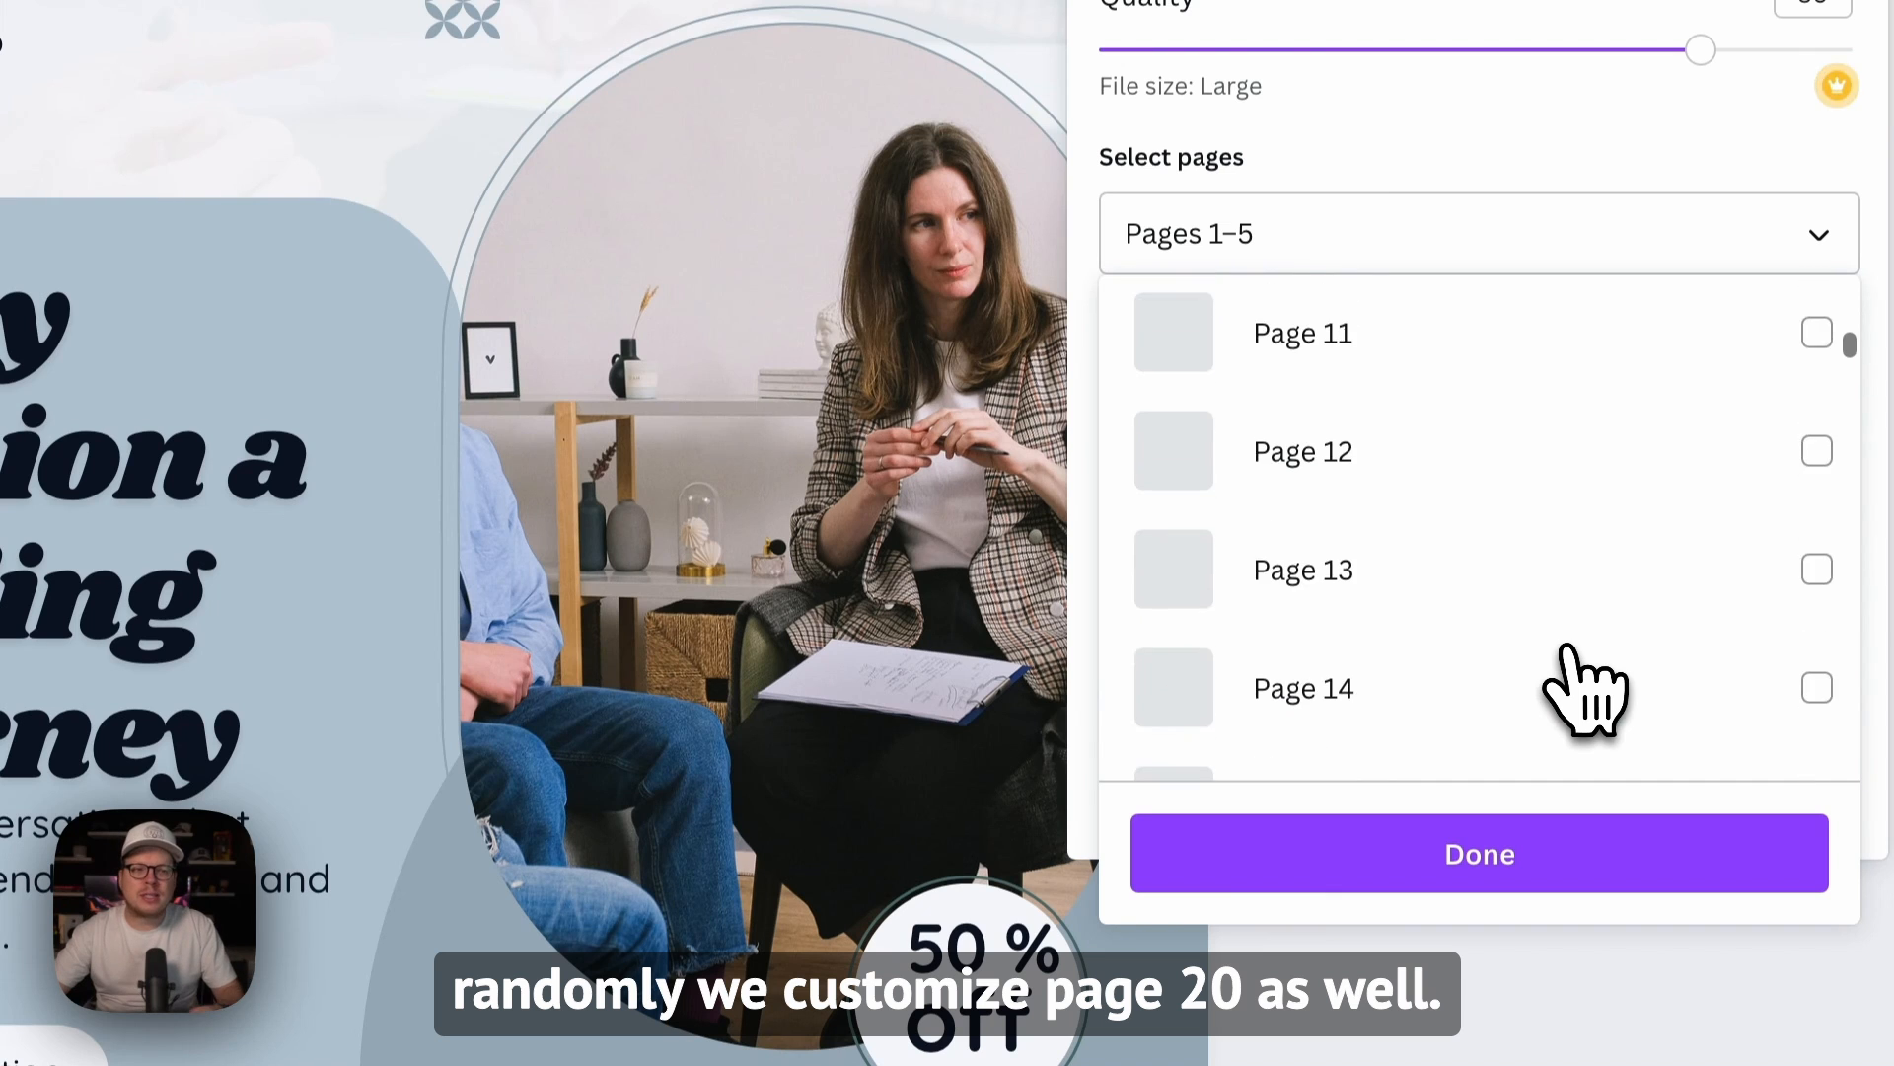
scroll(1569, 671, down, 3)
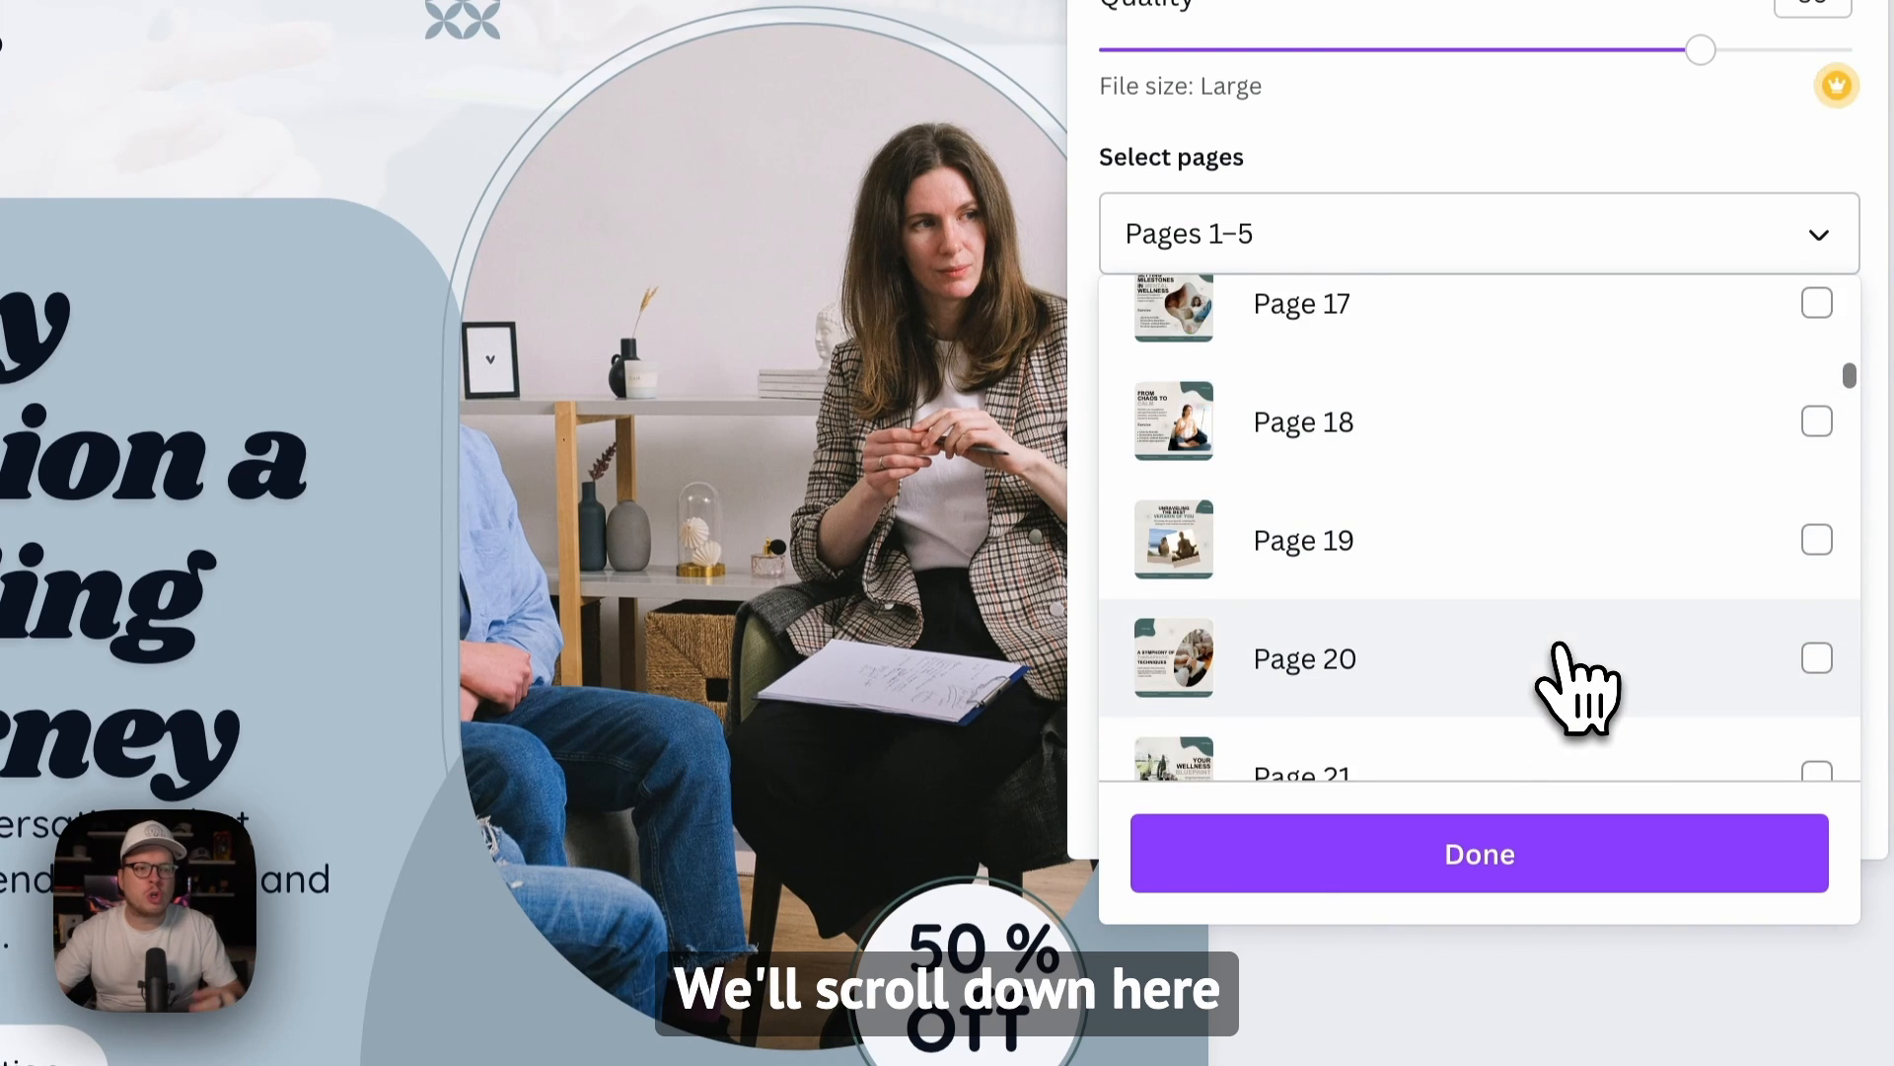
click(1817, 536)
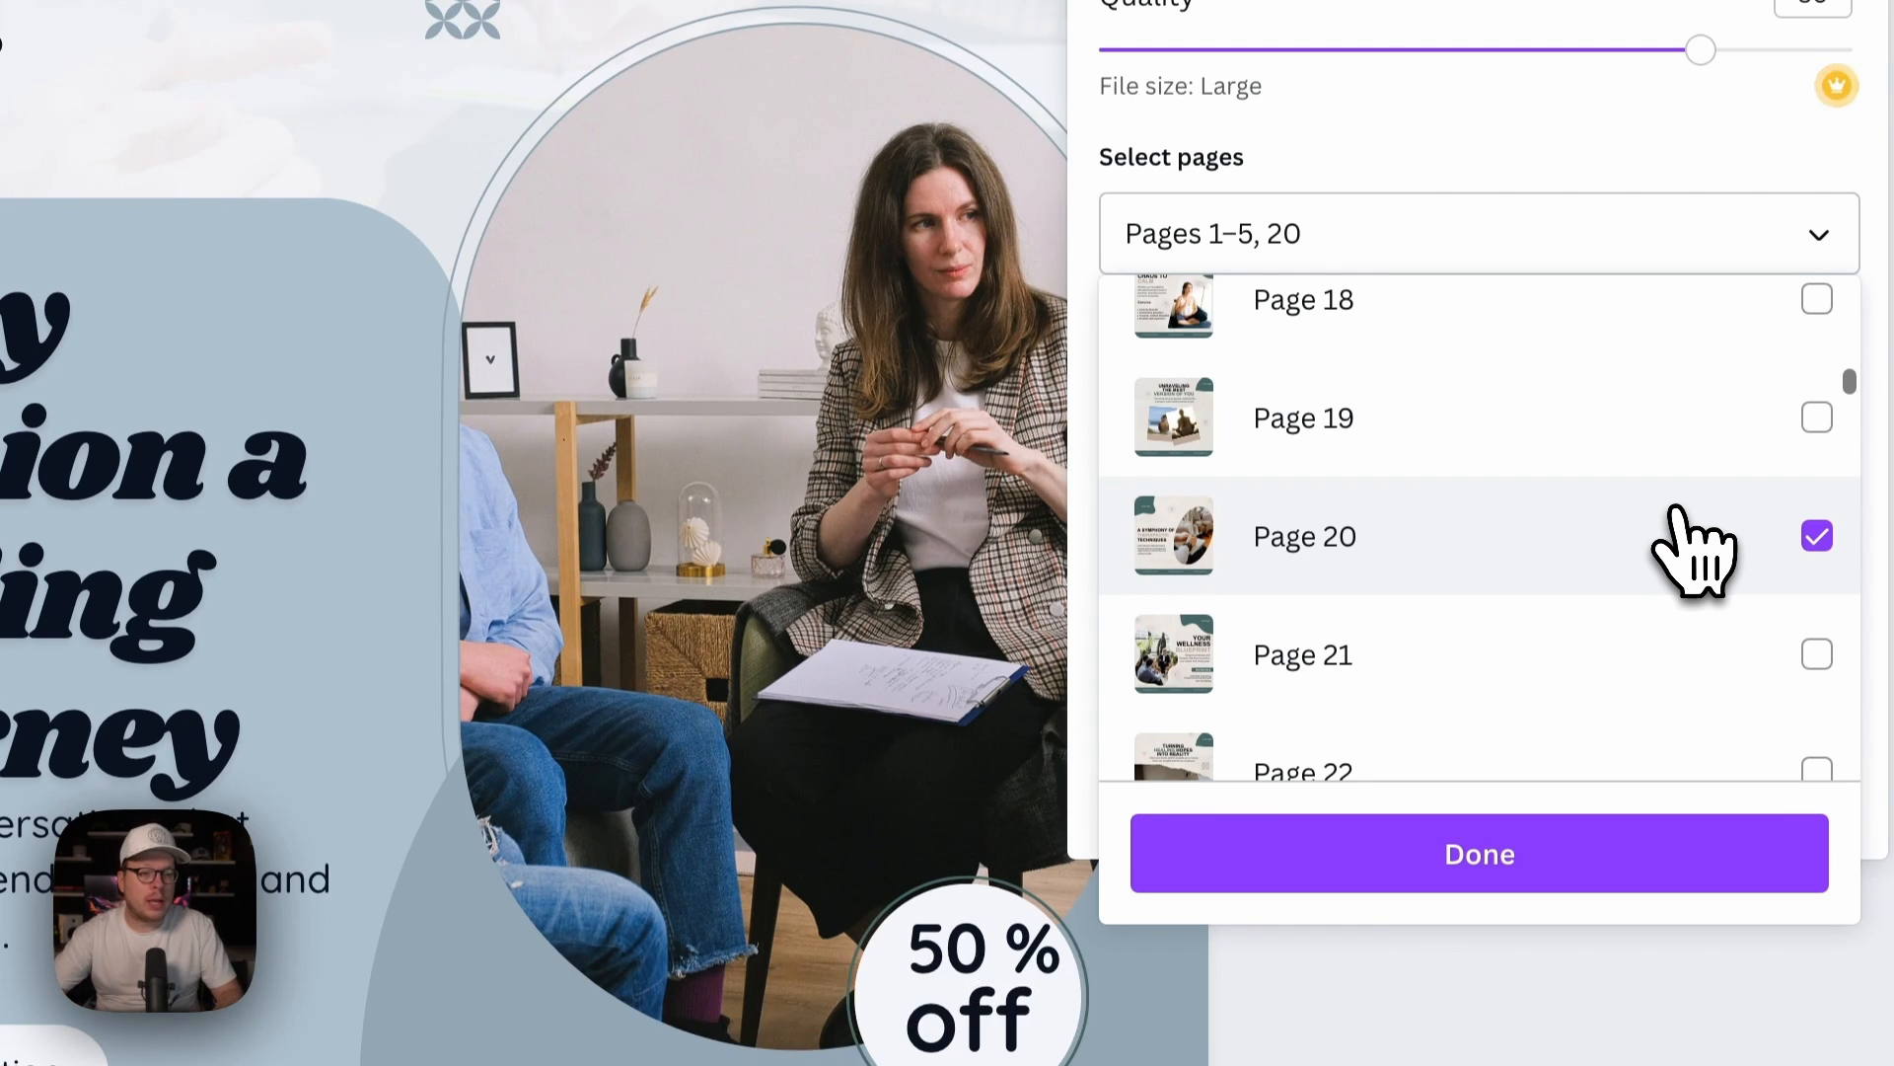
scroll(1632, 562, up, 15)
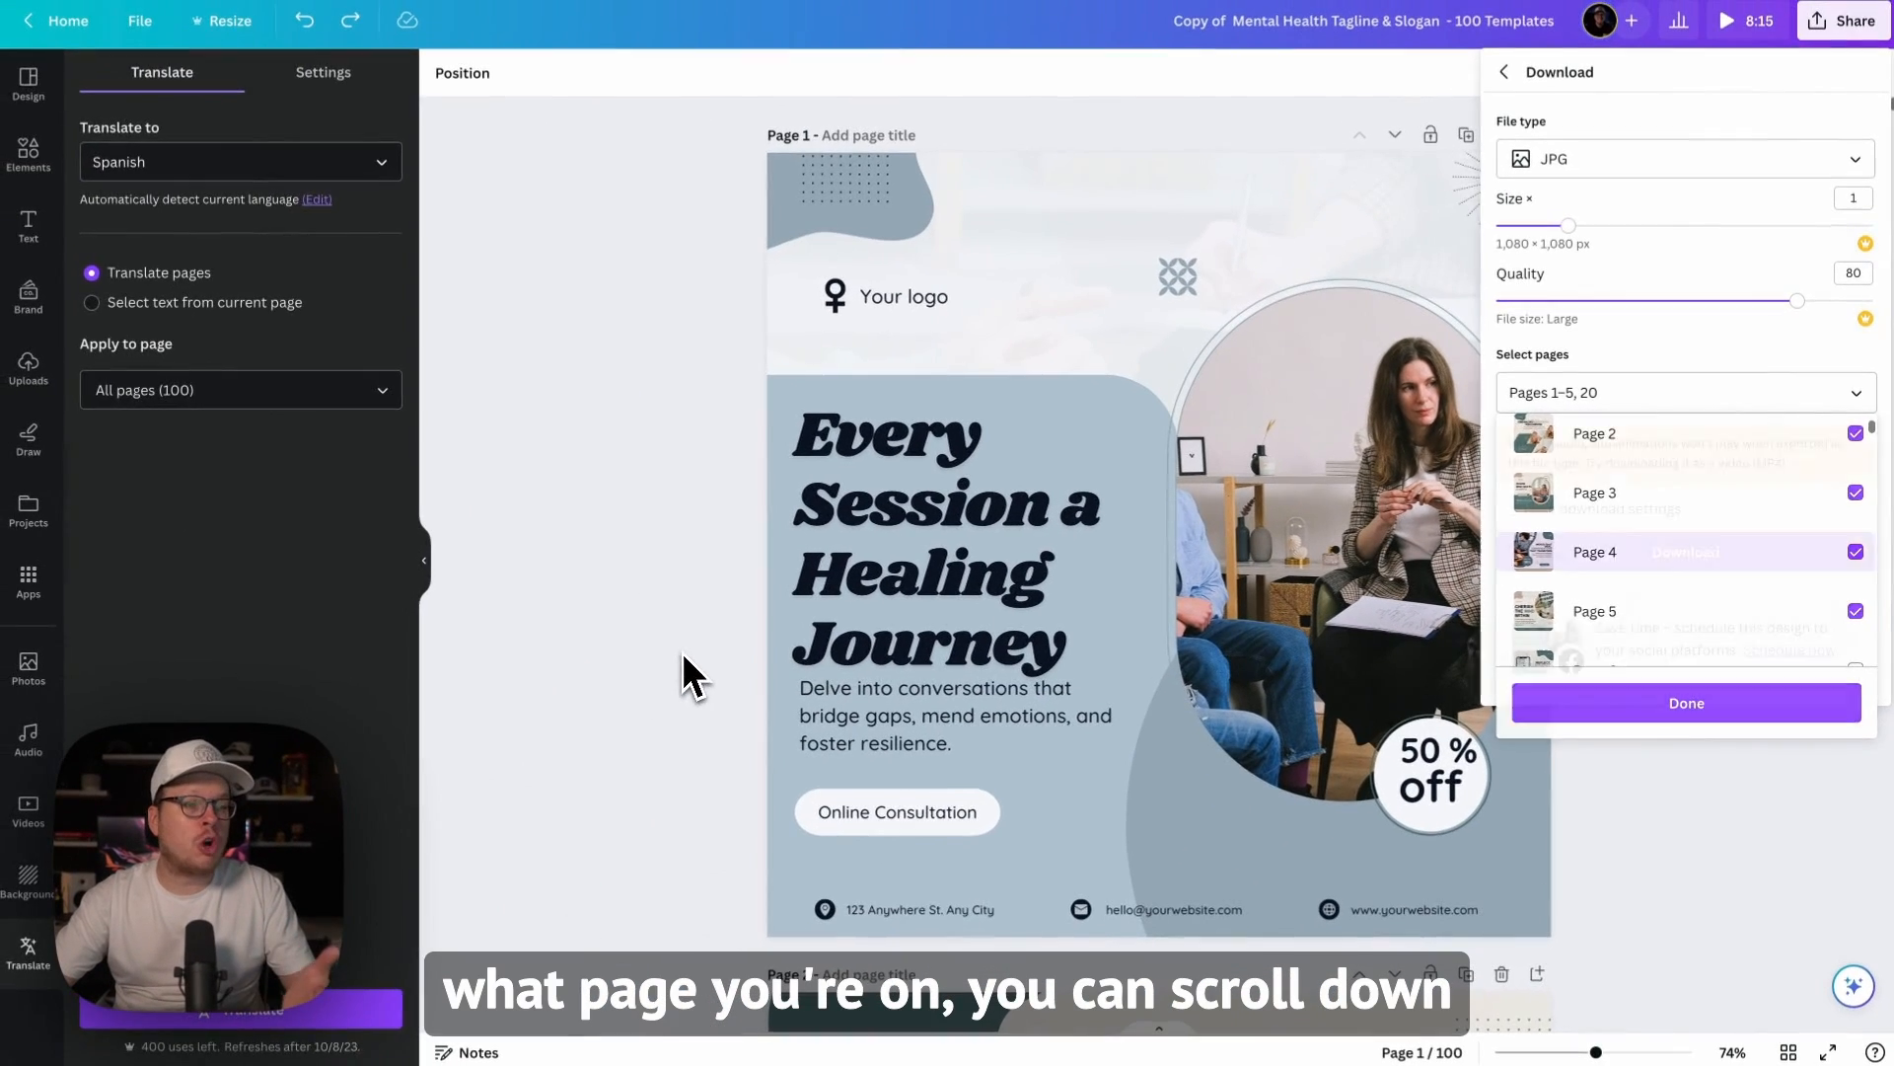
click(685, 657)
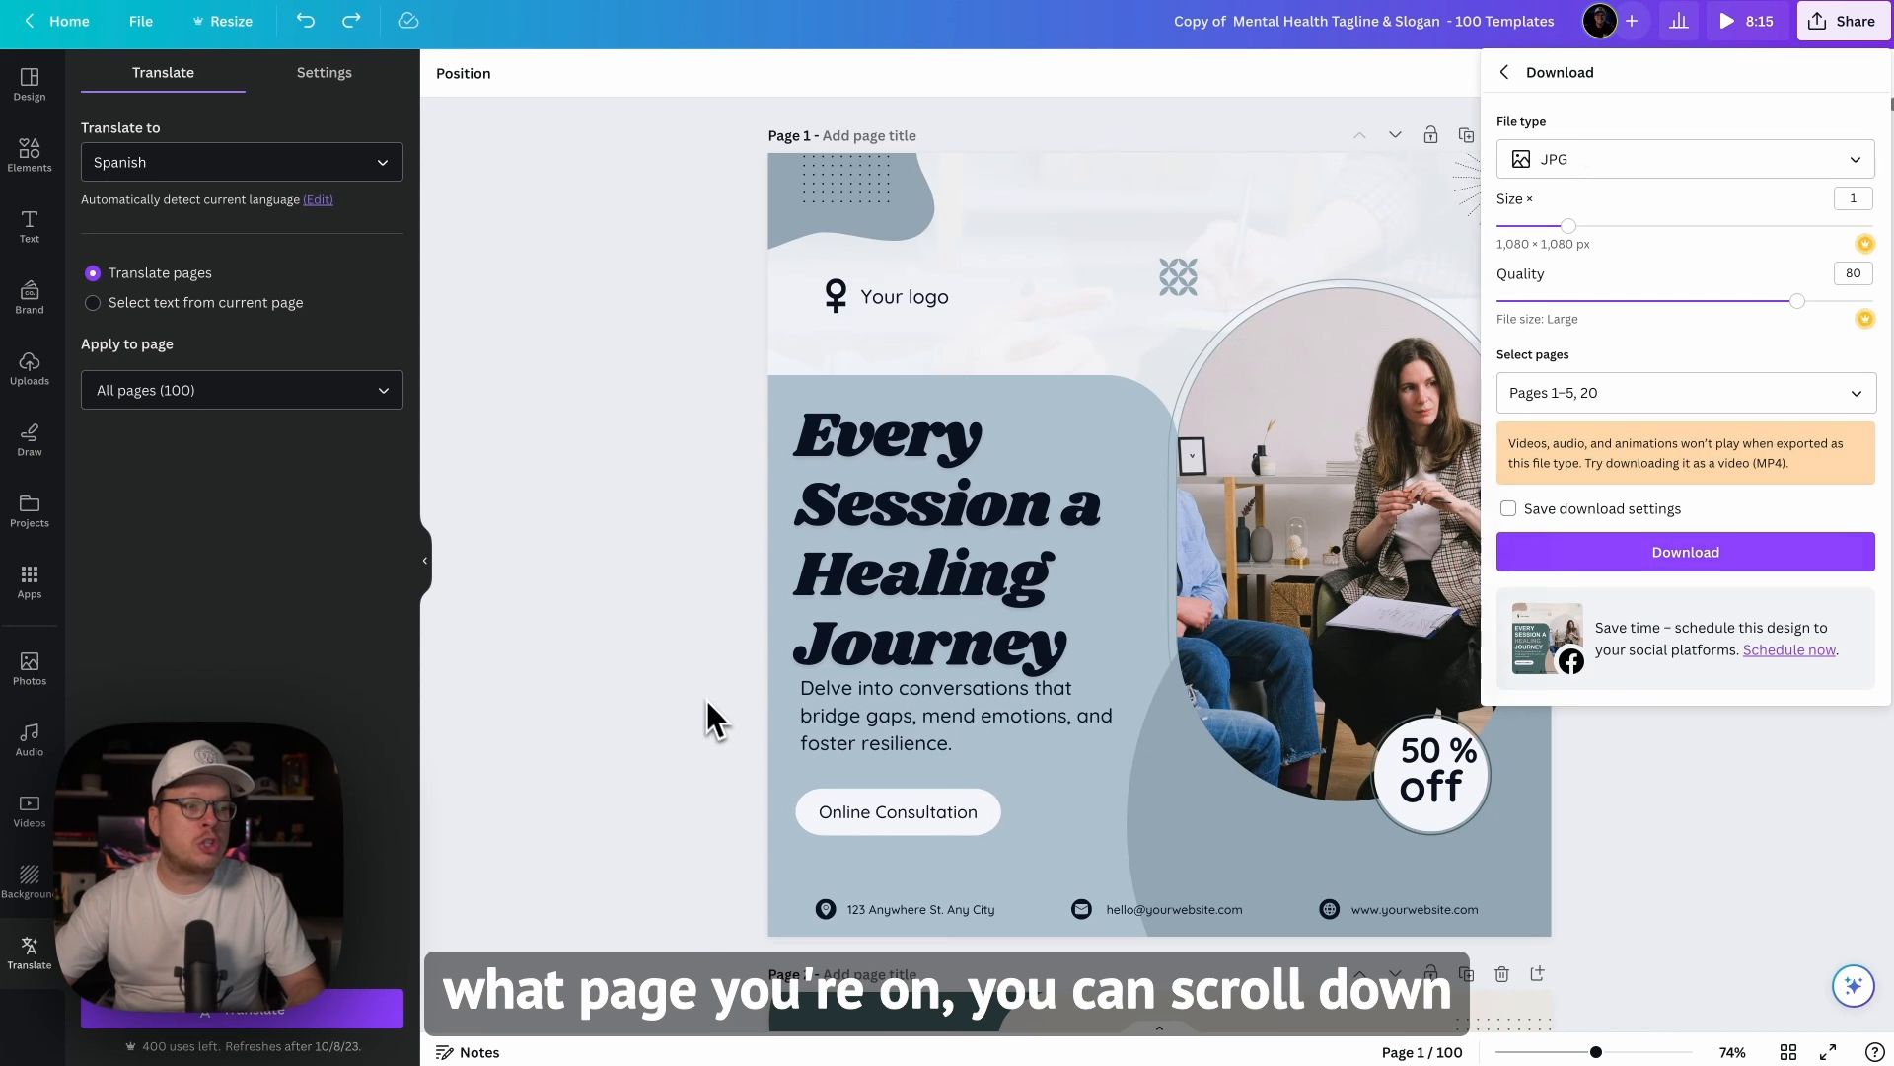
Step: Close the download options, go to page 21 of the design and open the download options from there
click(706, 699)
scroll(710, 707, down, 20)
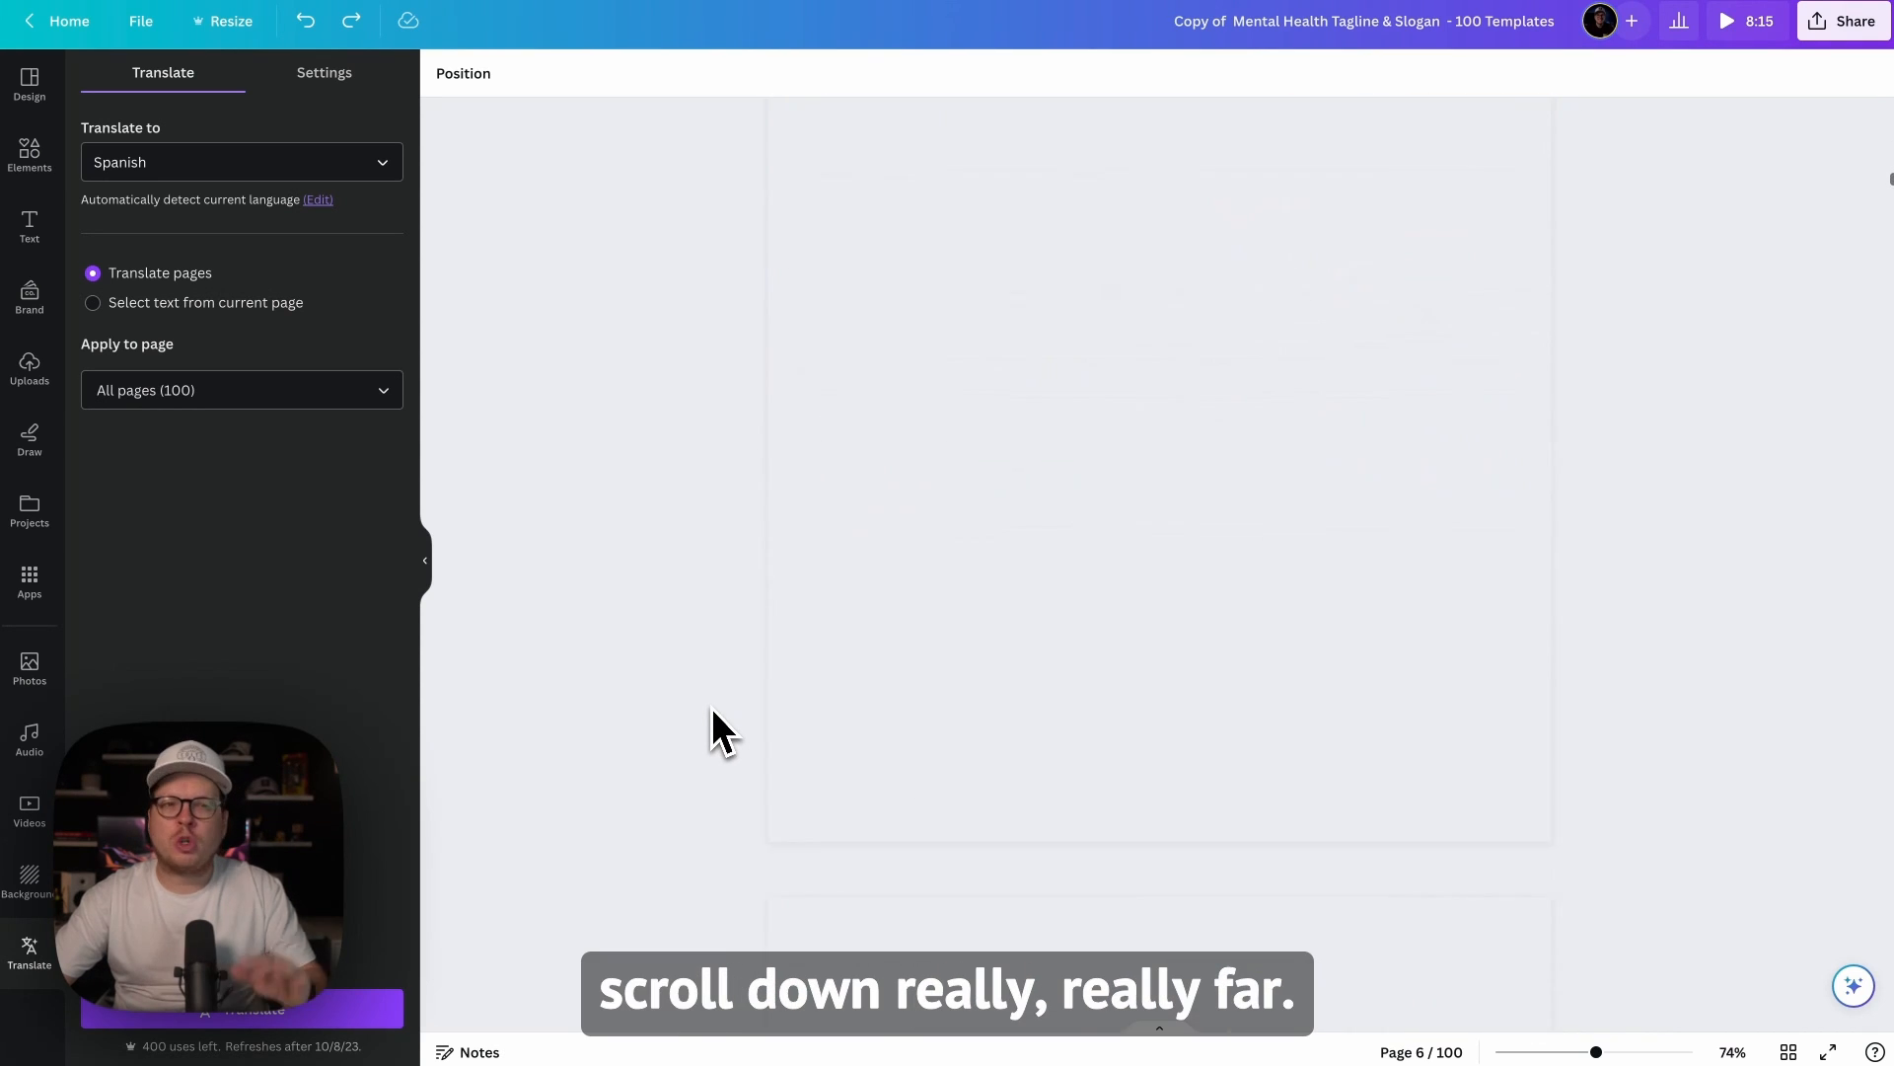
scroll(713, 706, down, 20)
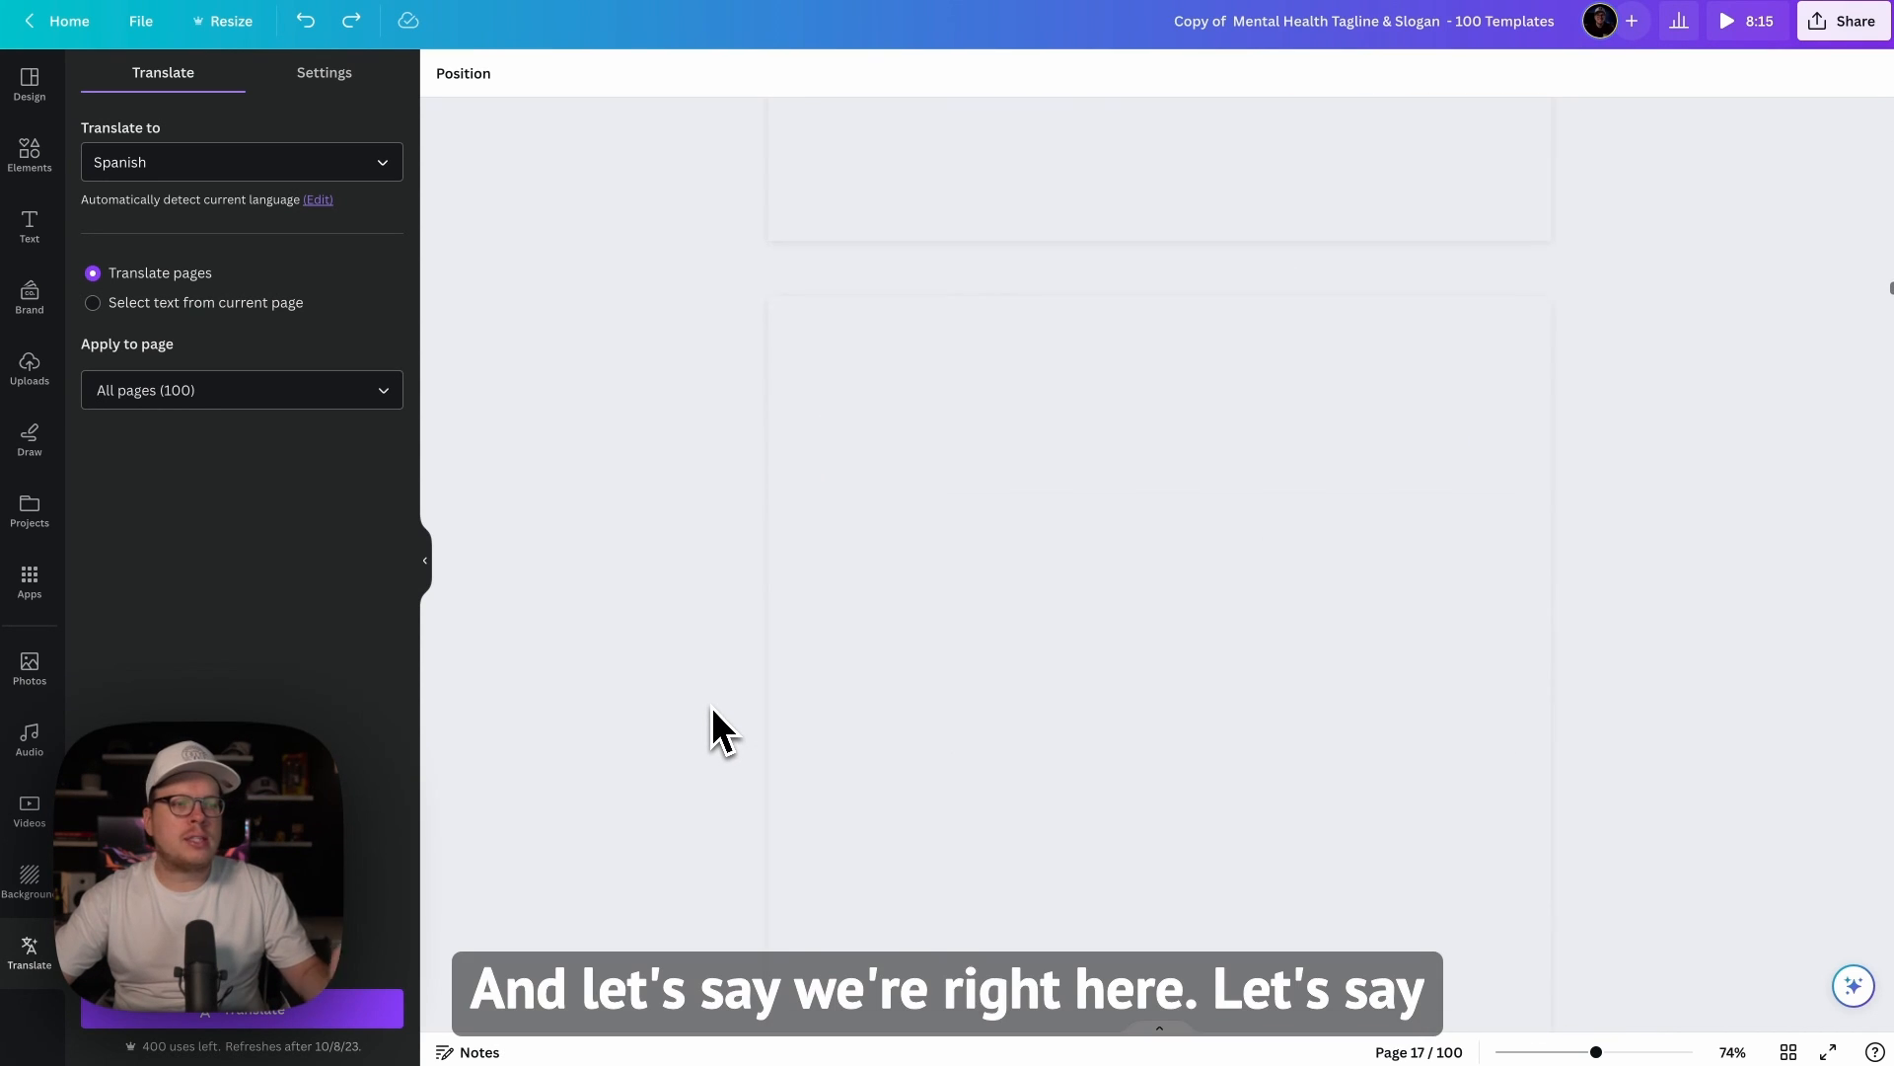
scroll(712, 707, down, 20)
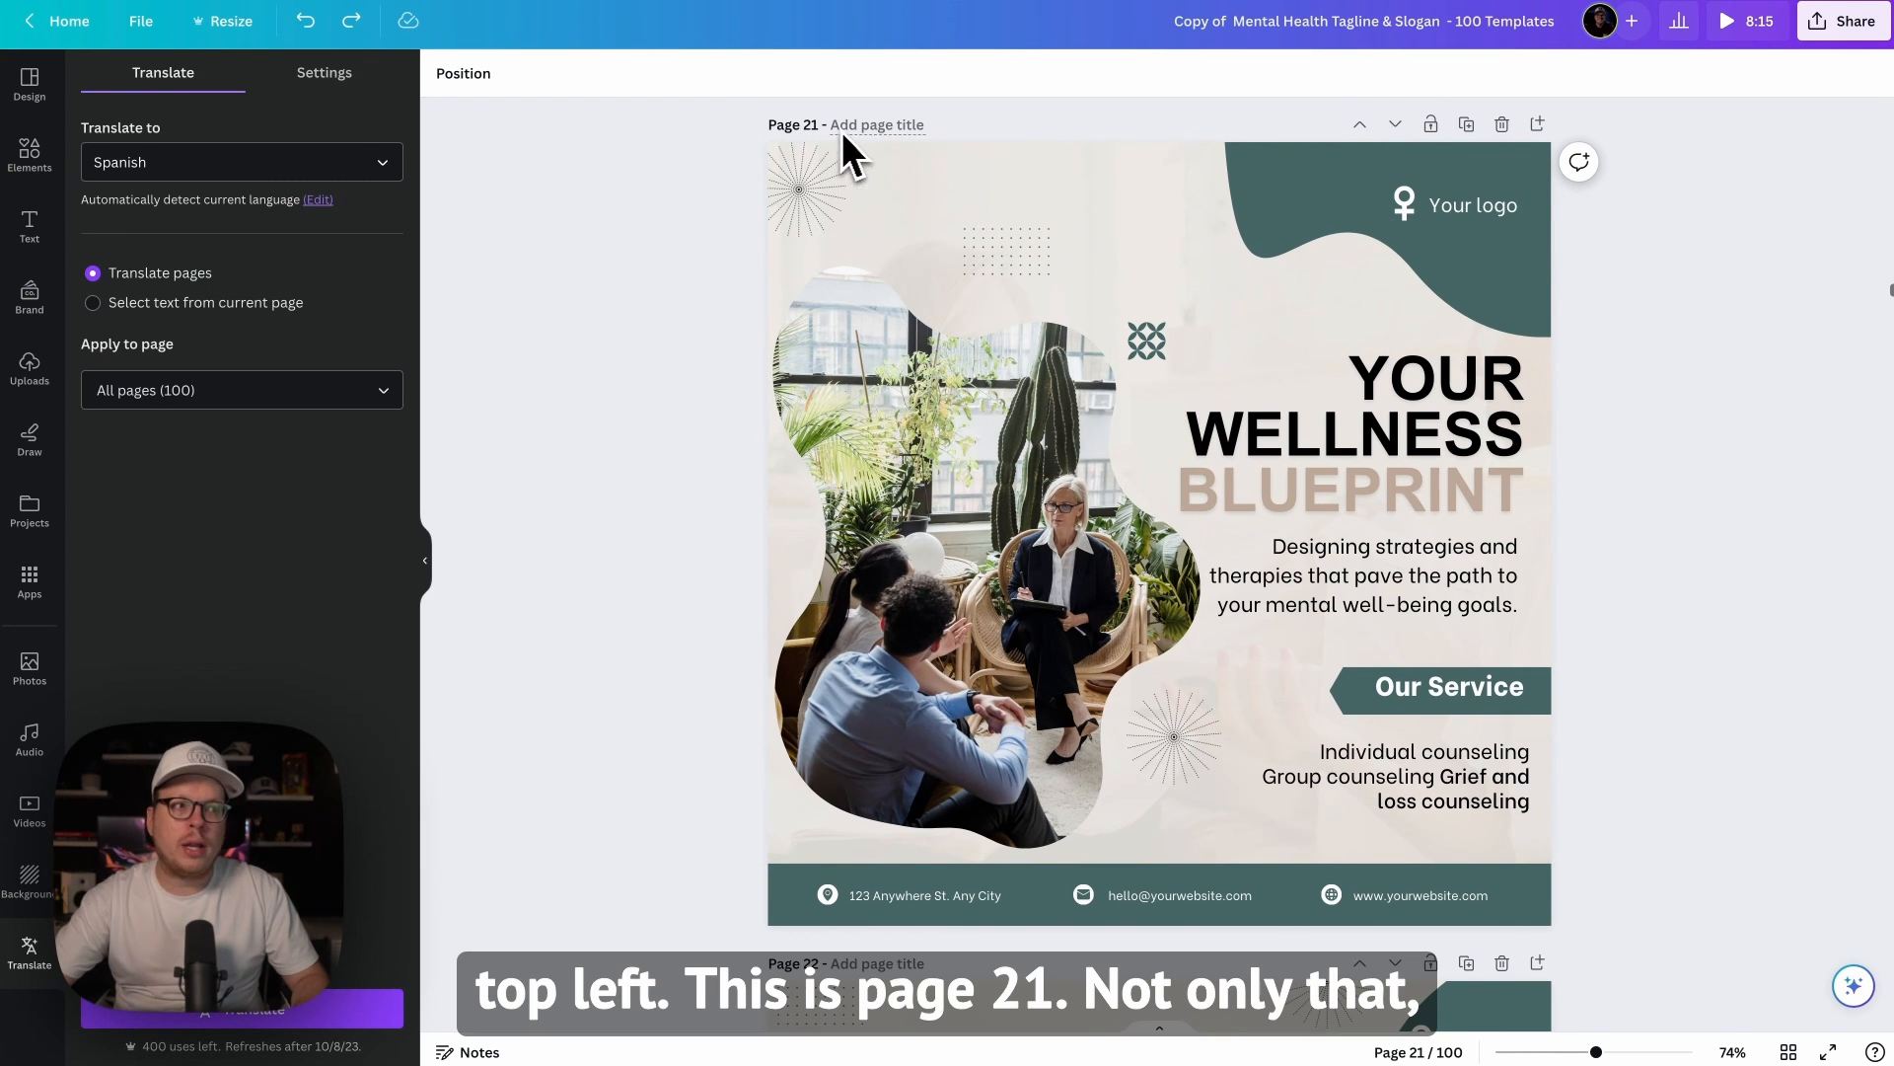
click(1842, 27)
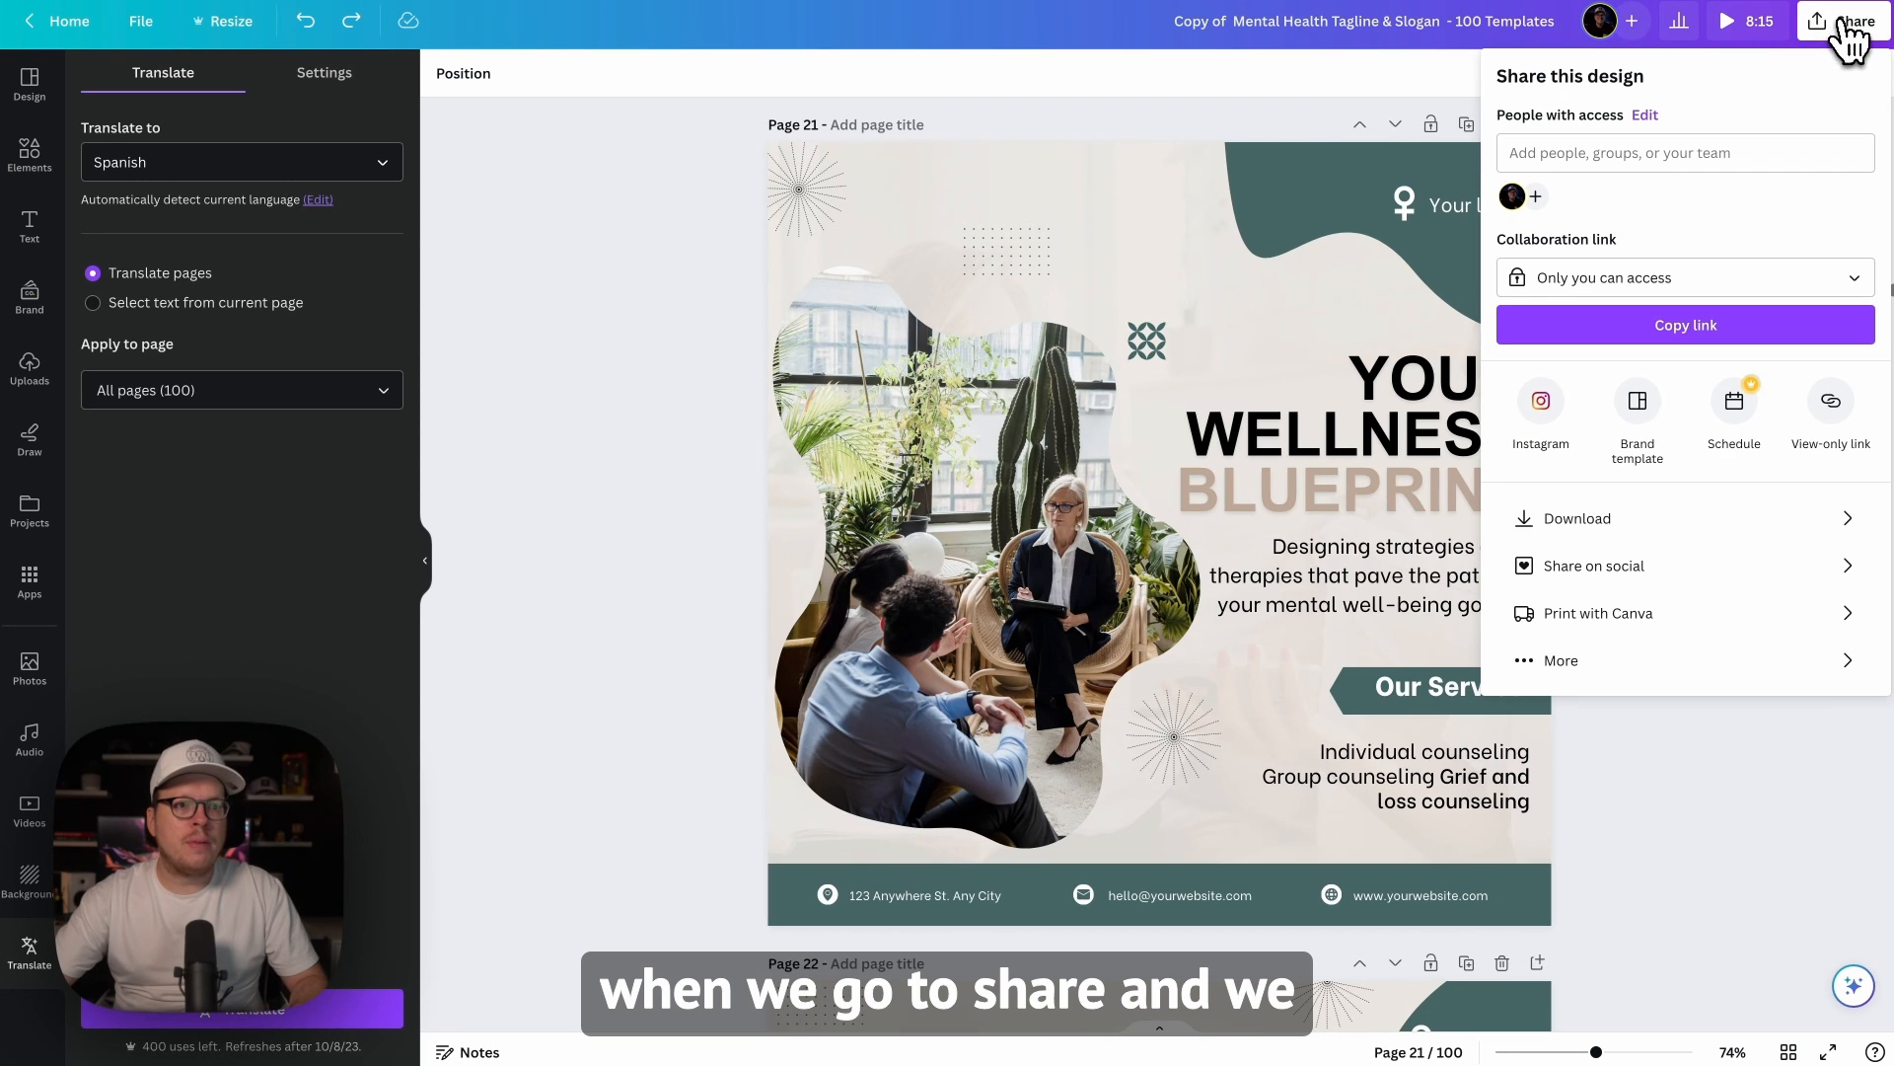
click(1650, 515)
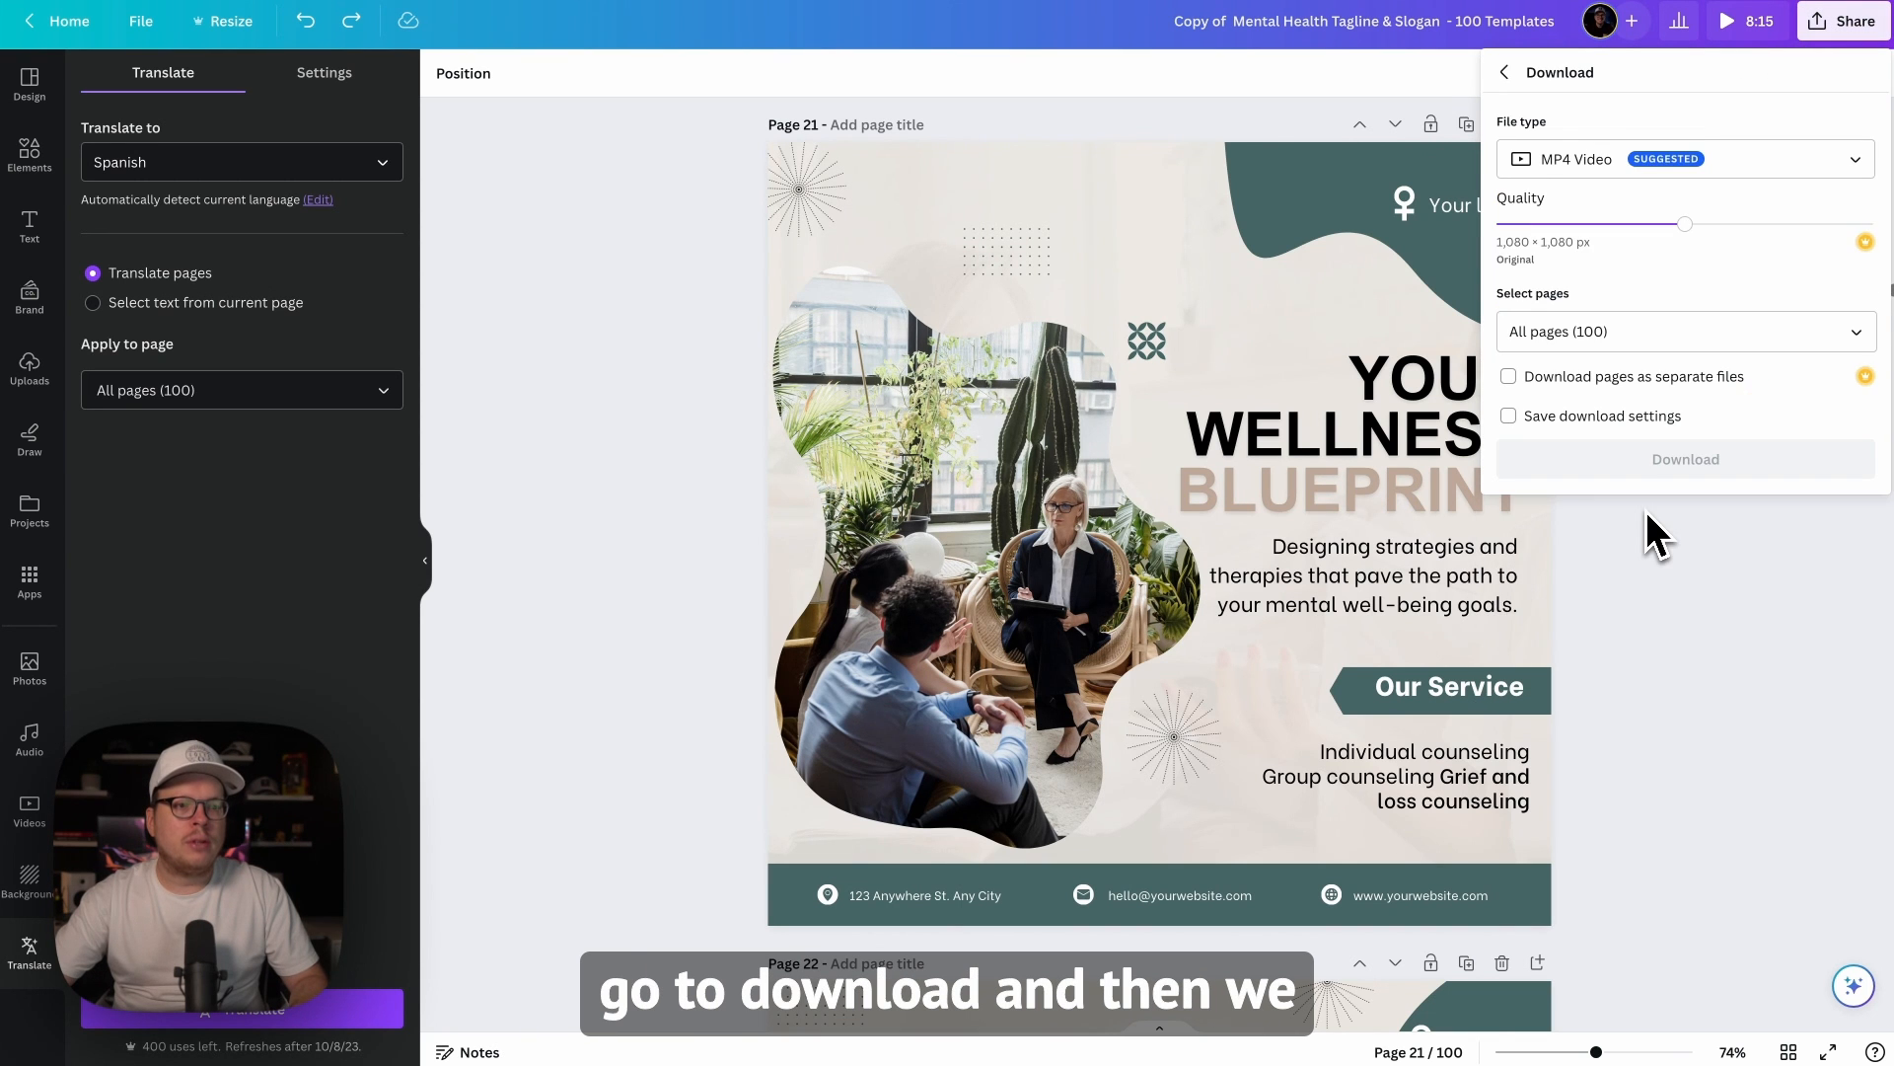
Step: Restrict the page selection to the current page (page 21) and download it as an MP4 video
click(1860, 333)
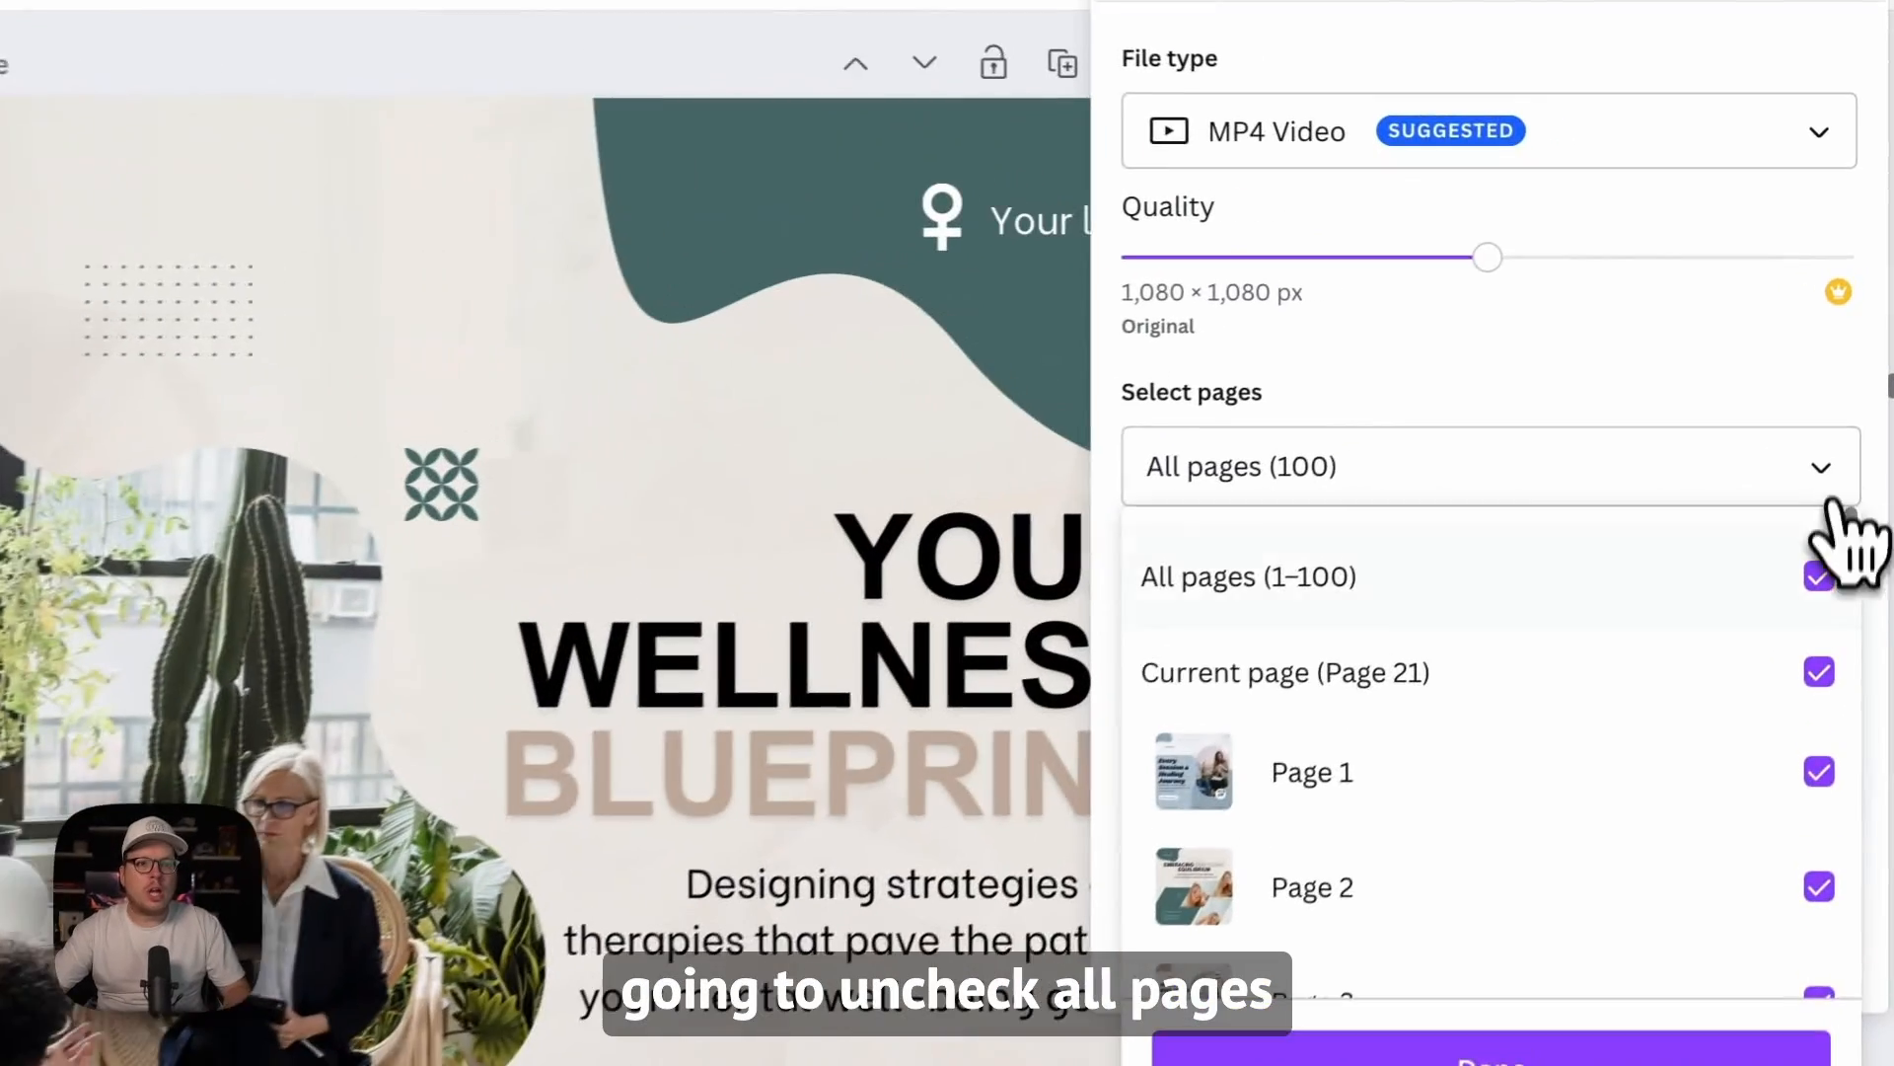
click(1818, 590)
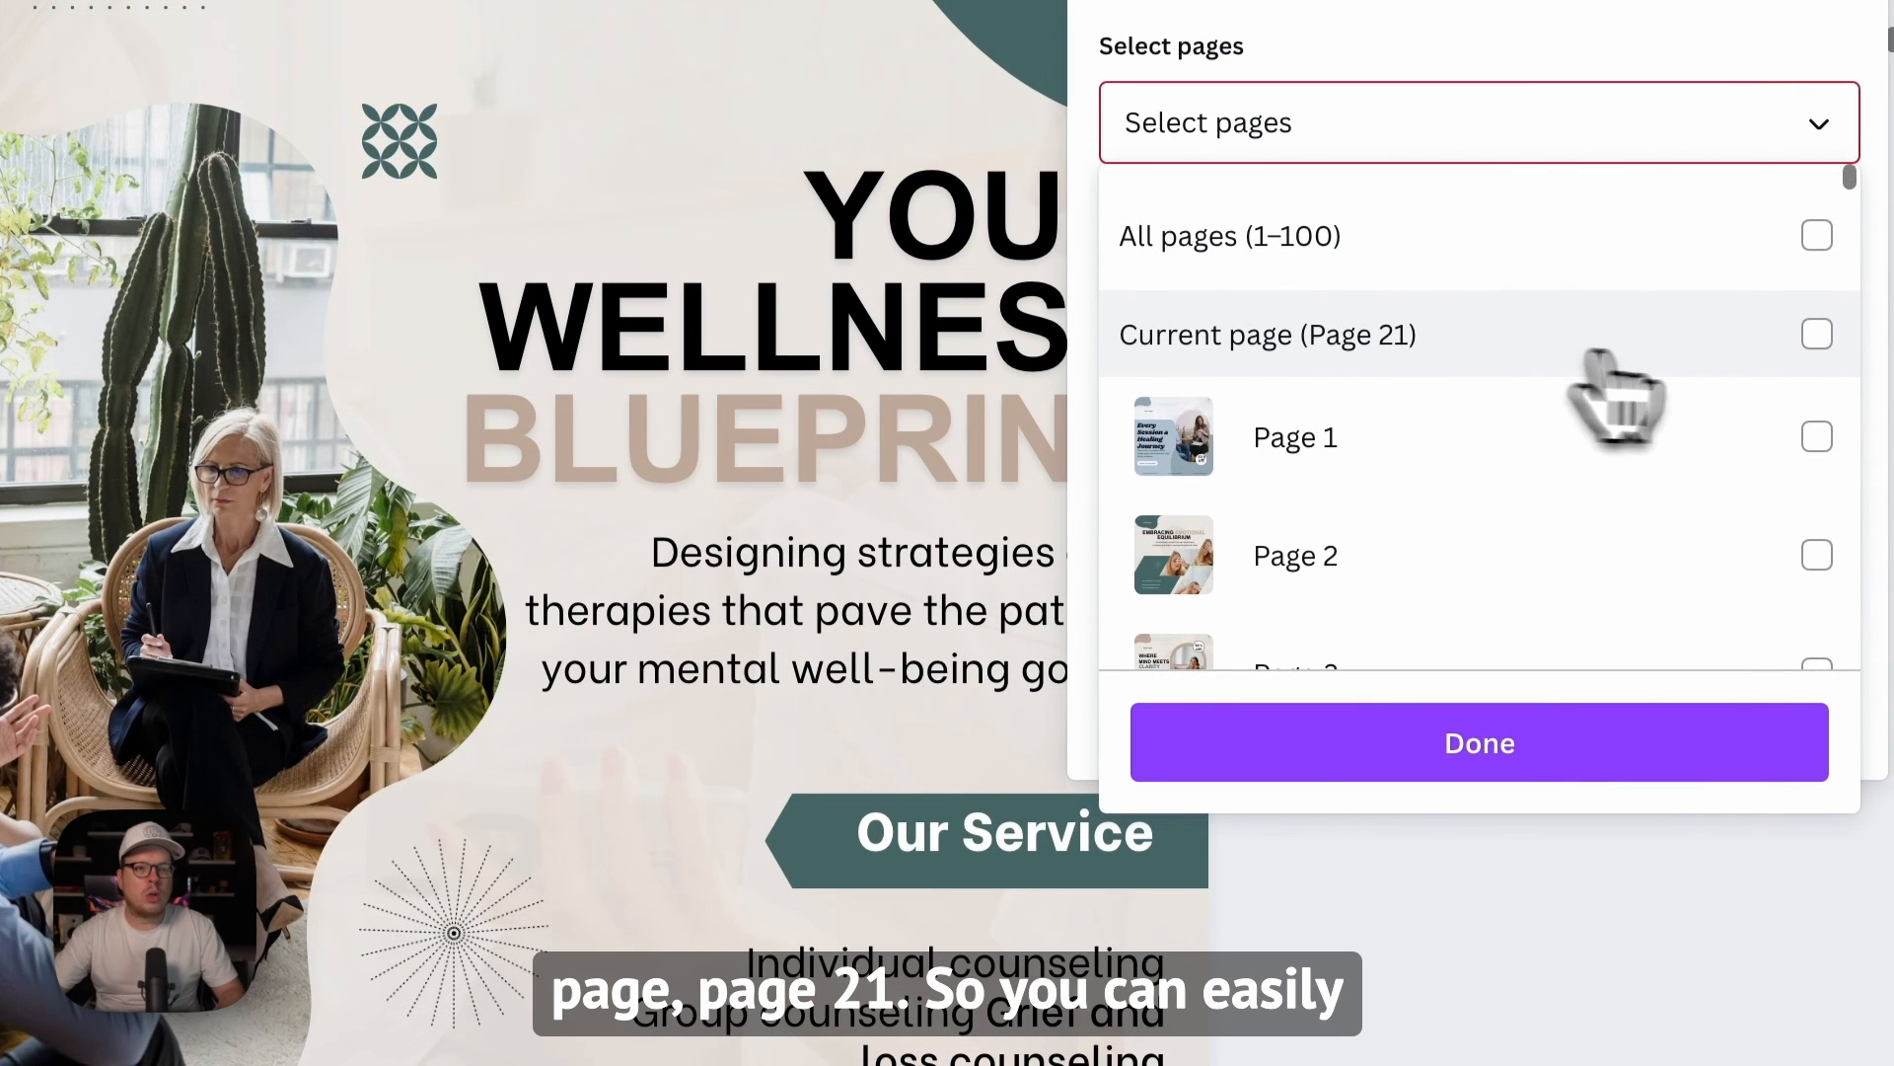
click(1815, 336)
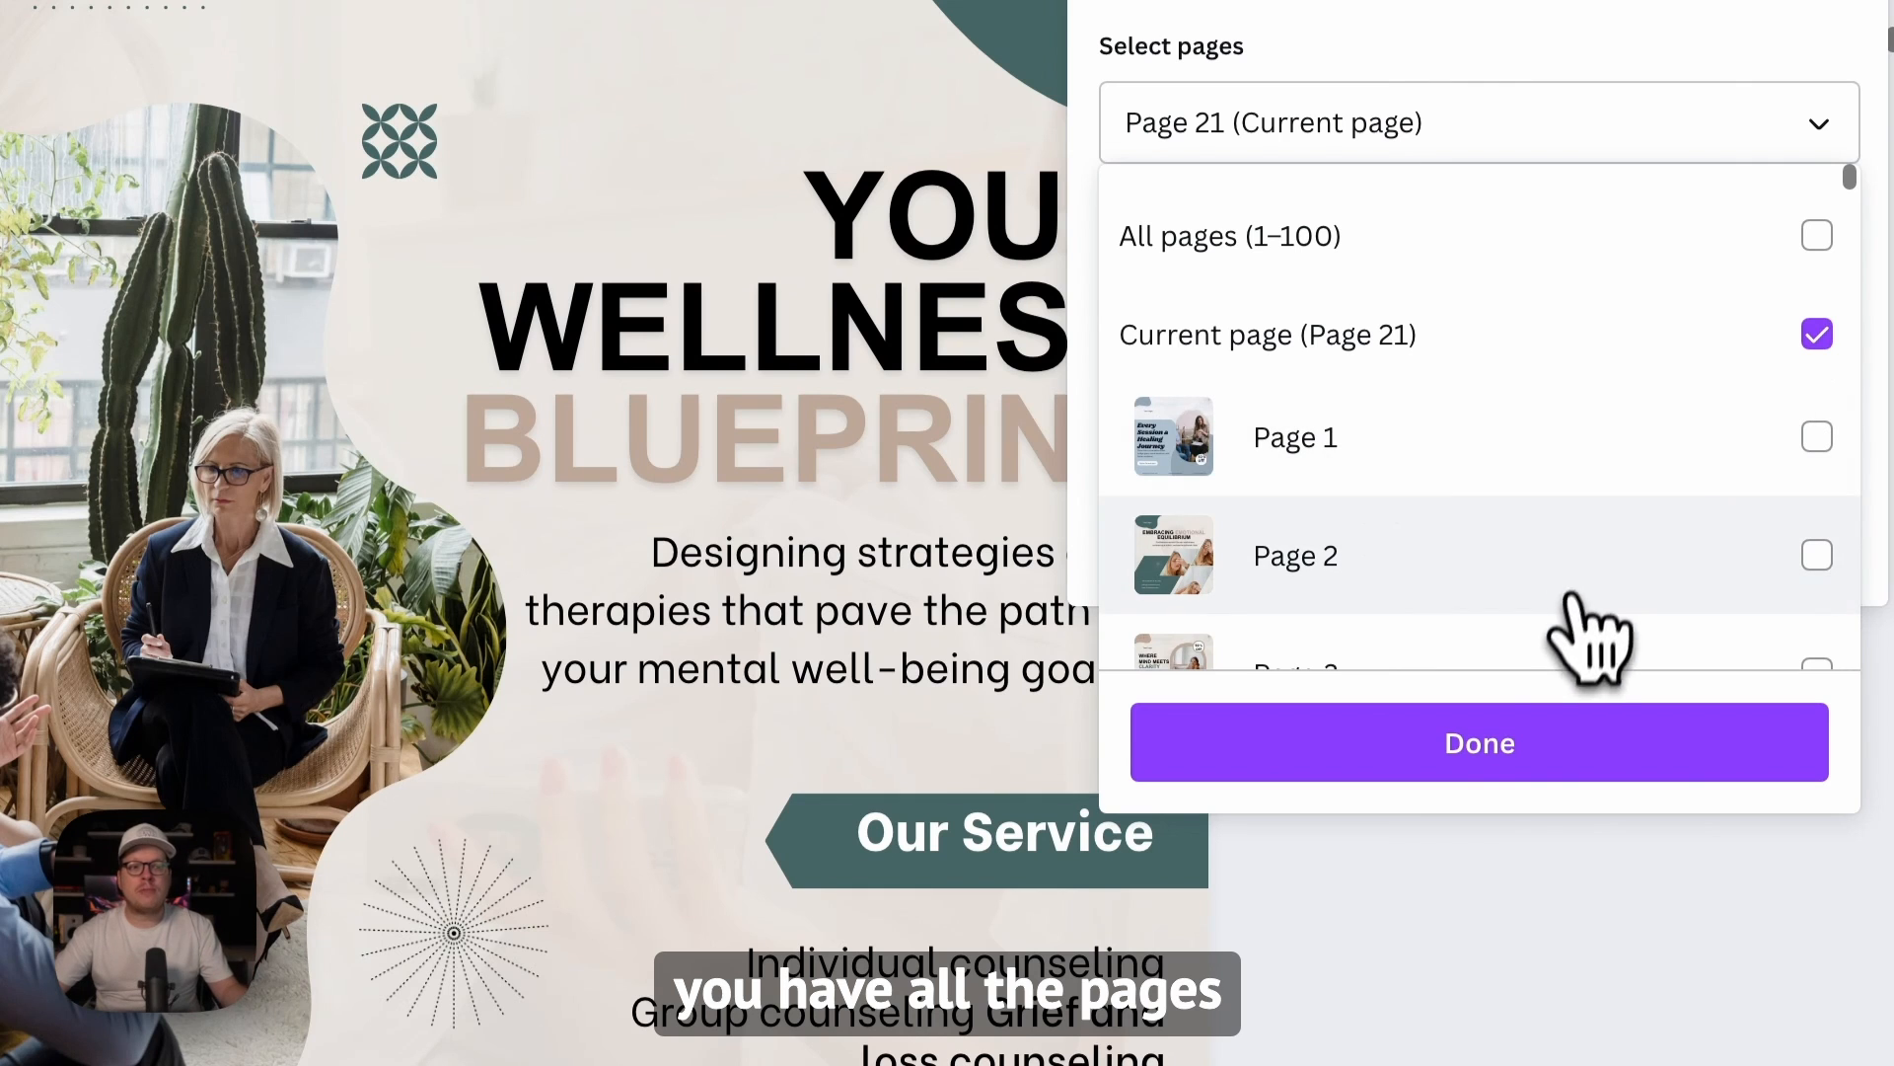
click(1508, 755)
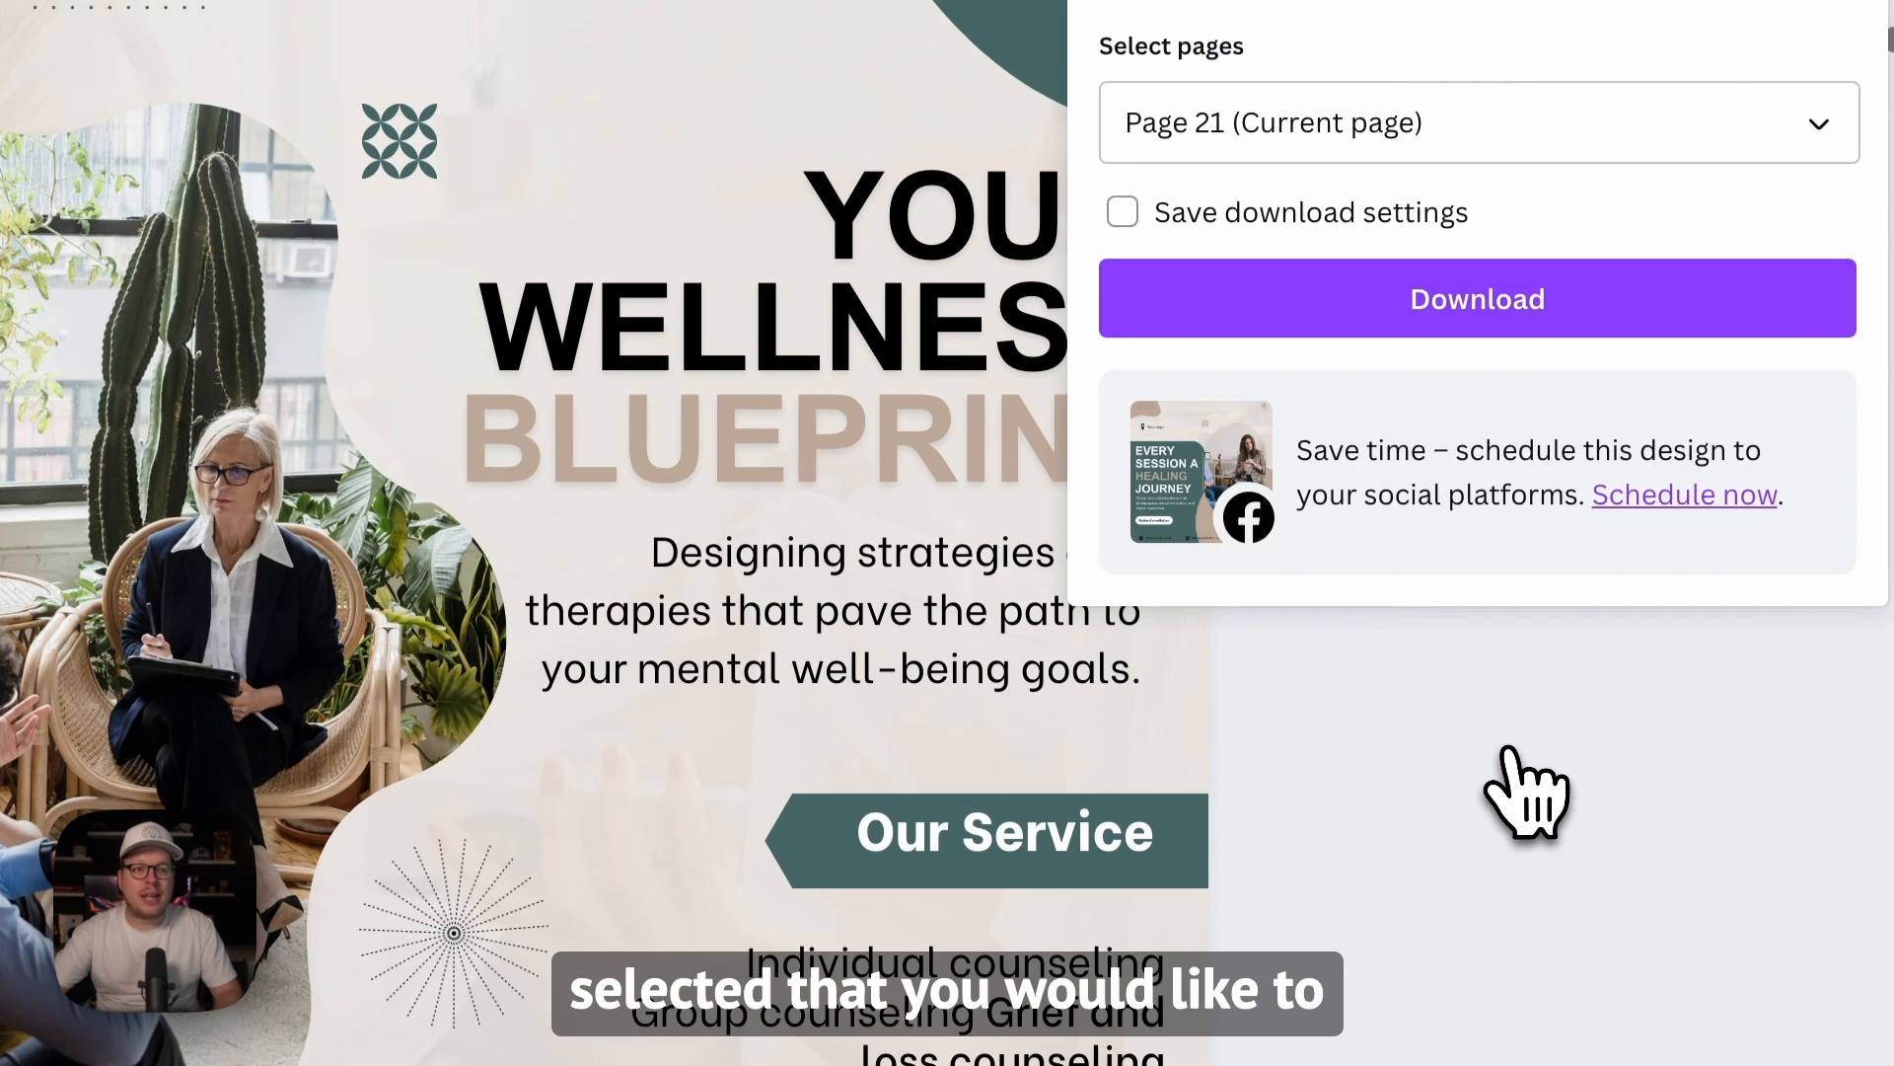
click(1475, 304)
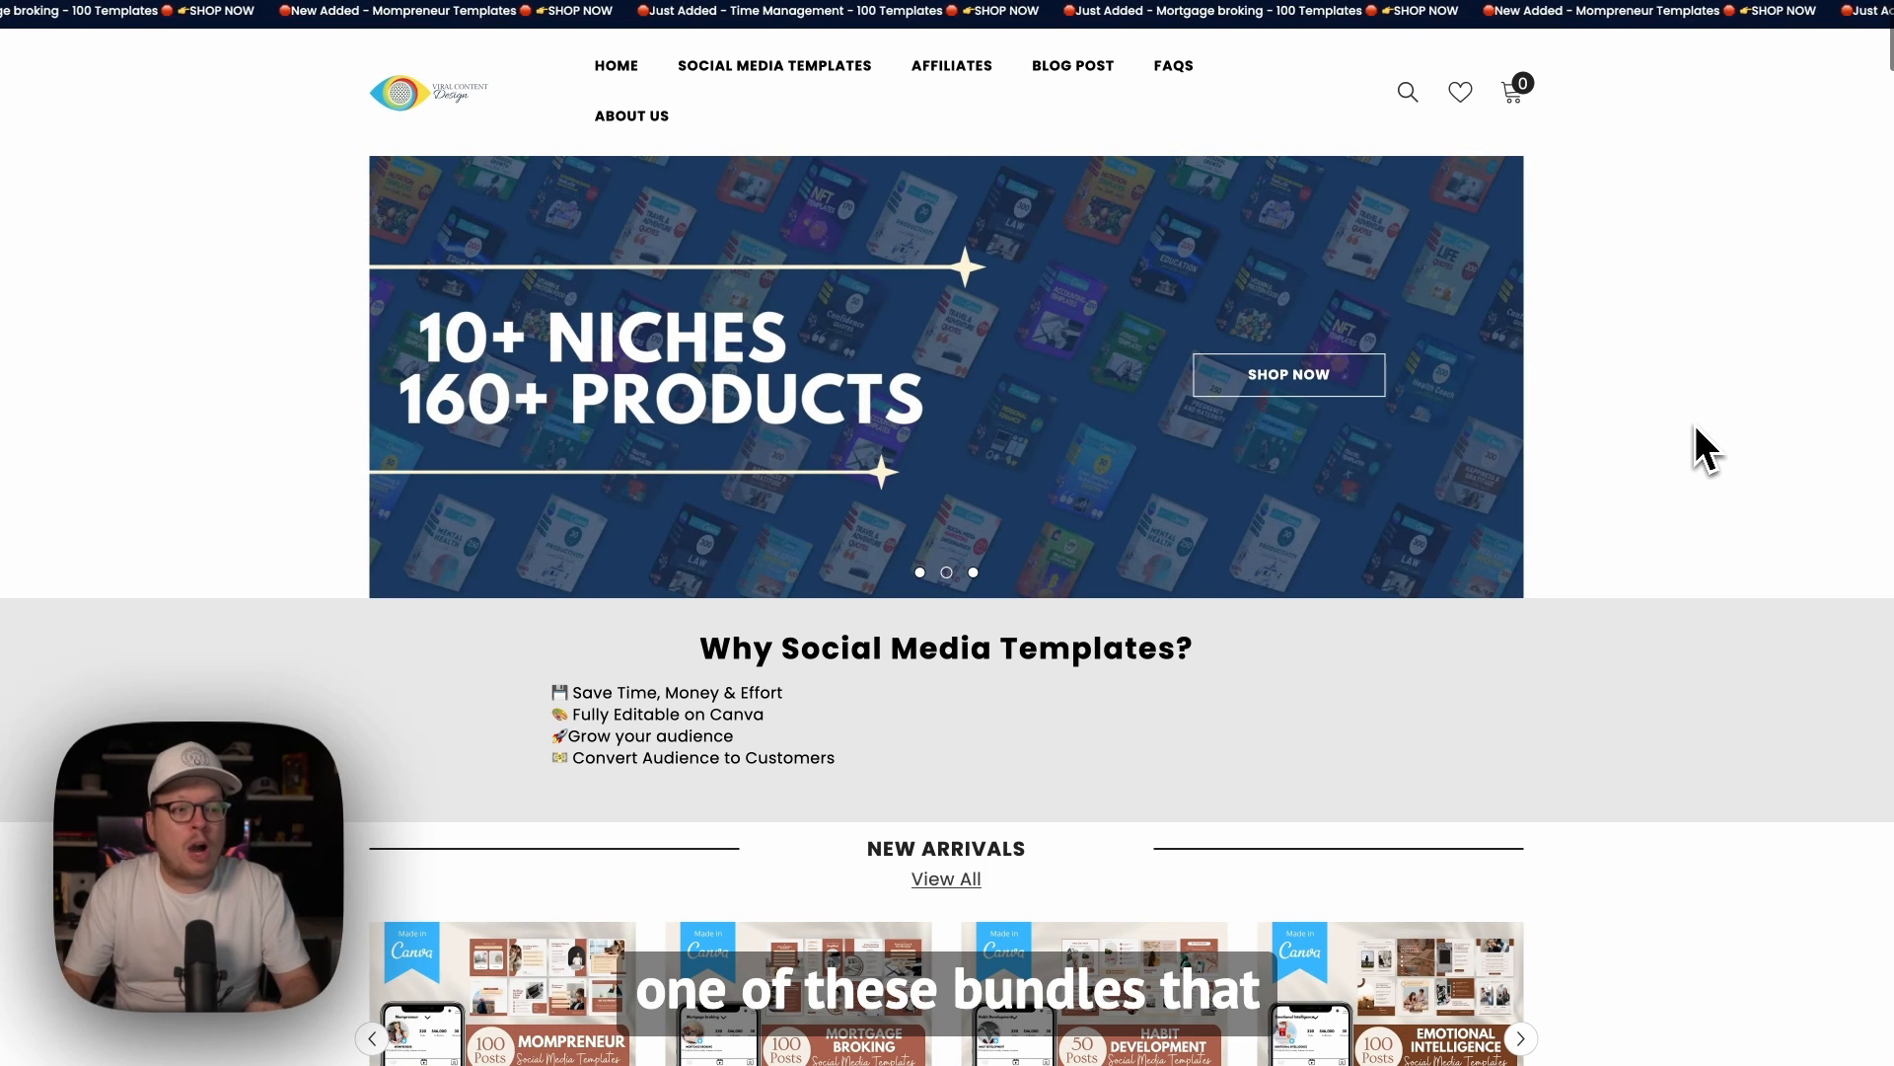
scroll(1692, 444, down, 4)
scroll(1614, 657, down, 3)
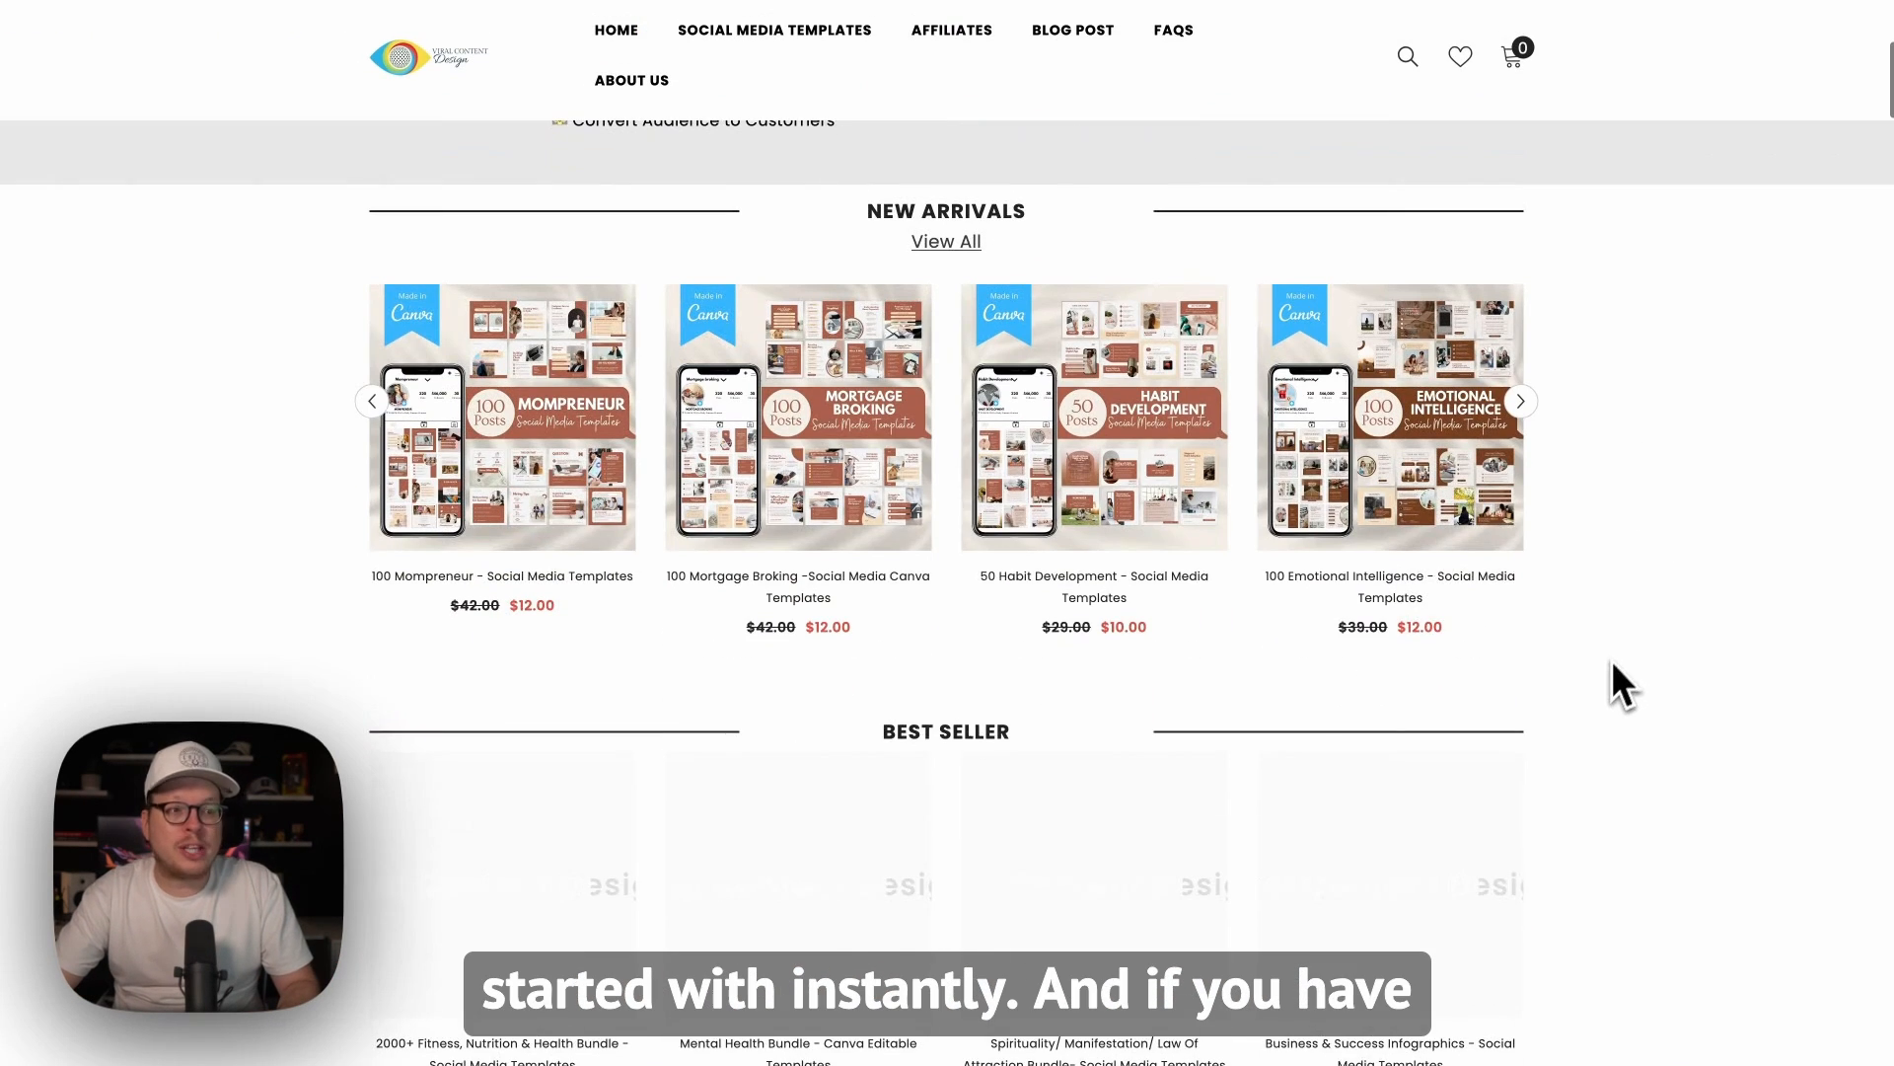